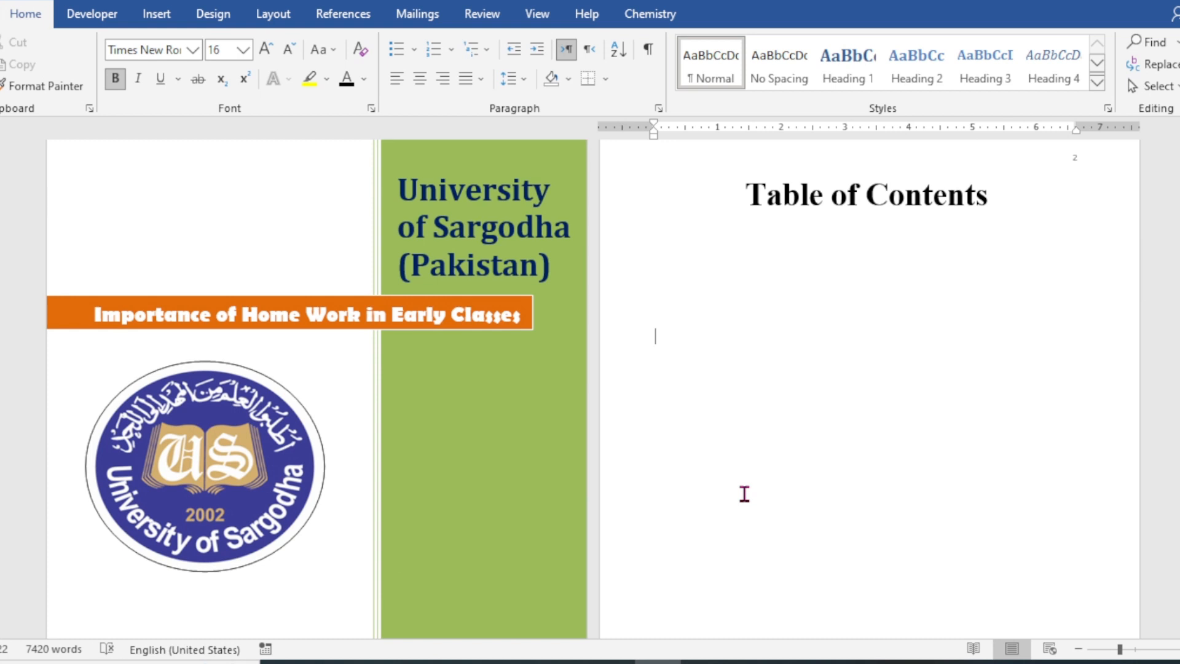
# Look over the cover page, the empty Table of Contents page and the opening pages of Chapter 01.
pyautogui.scroll(-1, 786, 425)
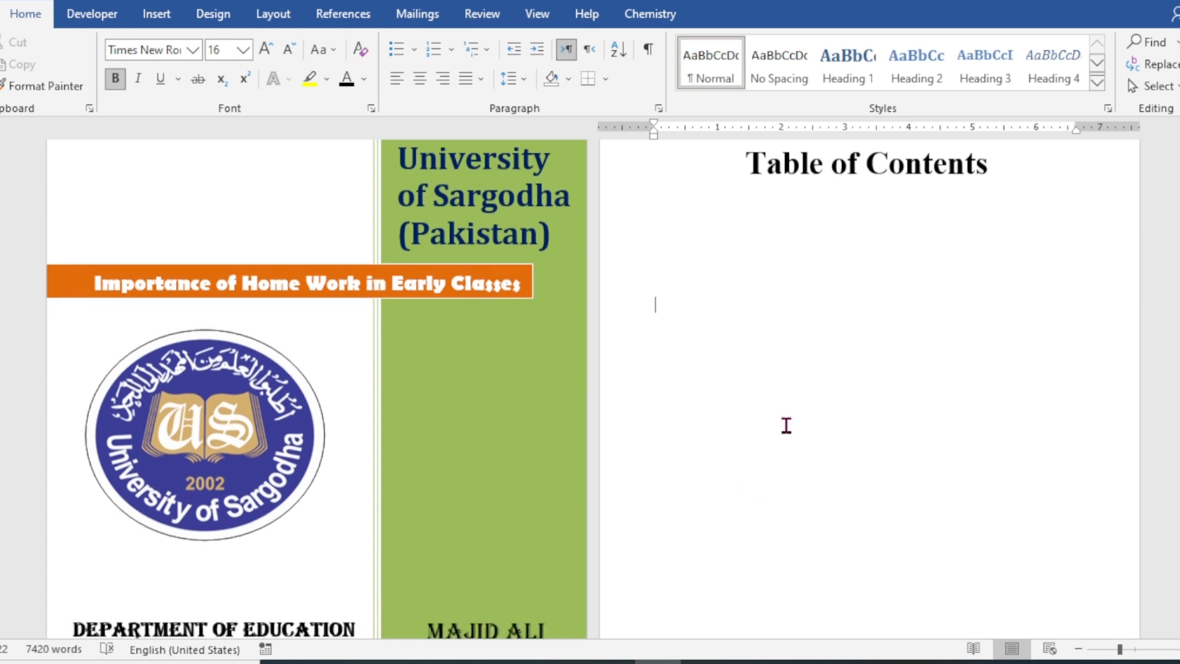
pyautogui.scroll(-1, 787, 425)
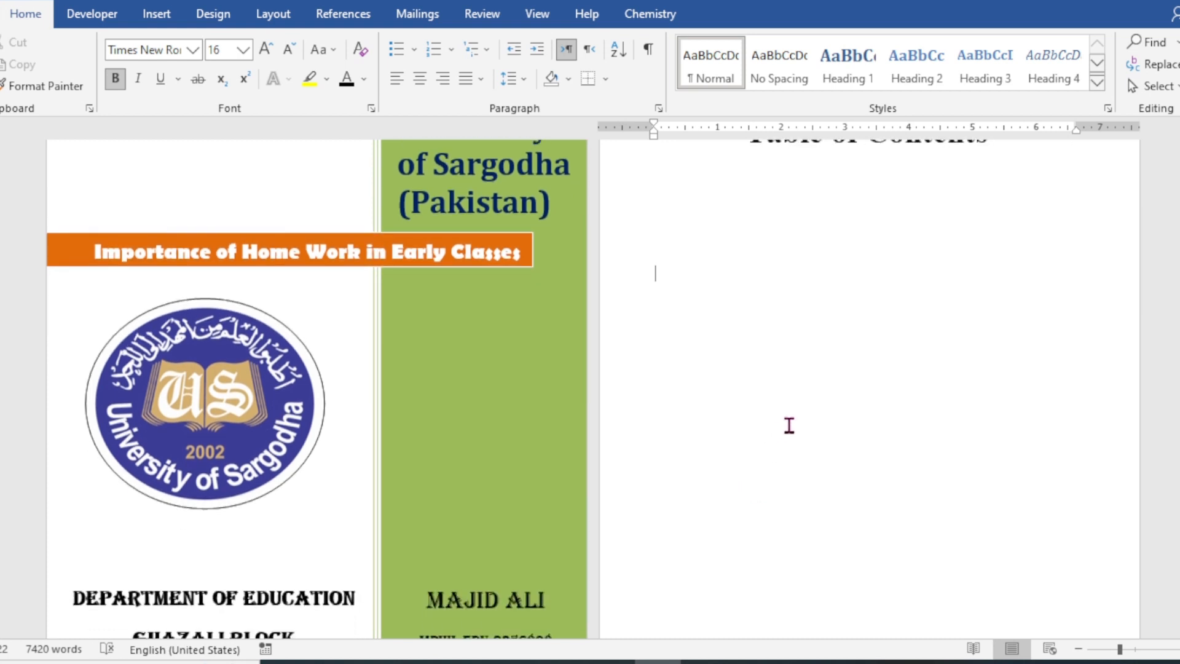
pyautogui.scroll(-5, 789, 426)
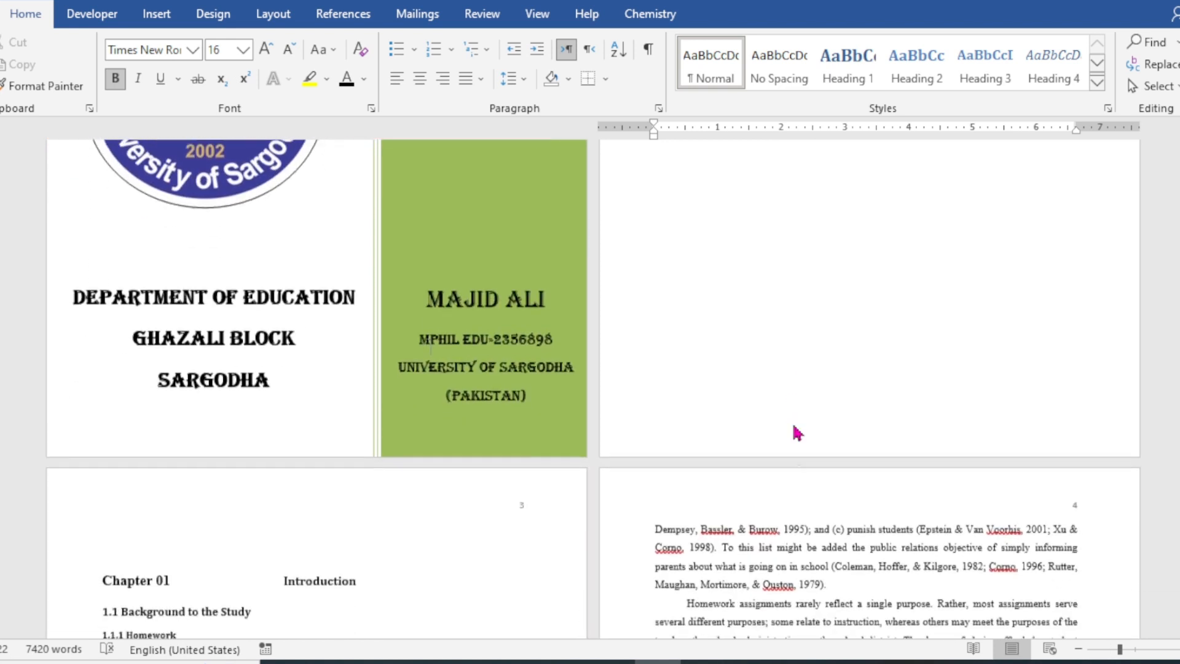
pyautogui.scroll(-1, 797, 434)
pyautogui.scroll(-1, 776, 549)
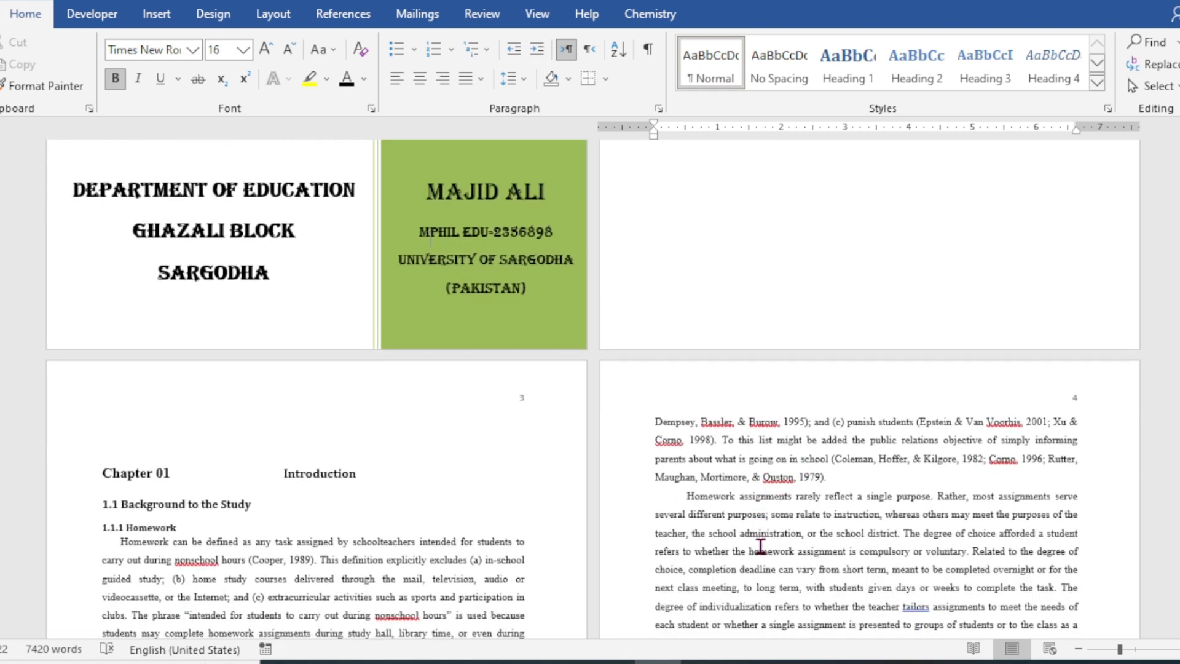
pyautogui.scroll(-4, 732, 547)
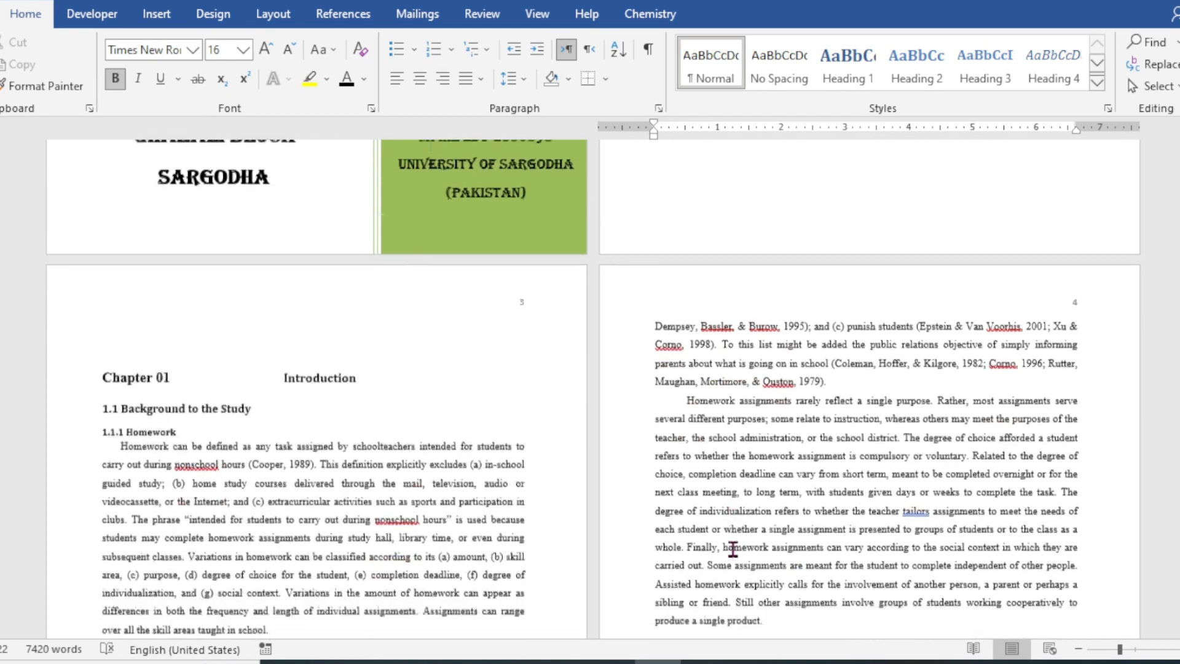
pyautogui.scroll(7, 734, 547)
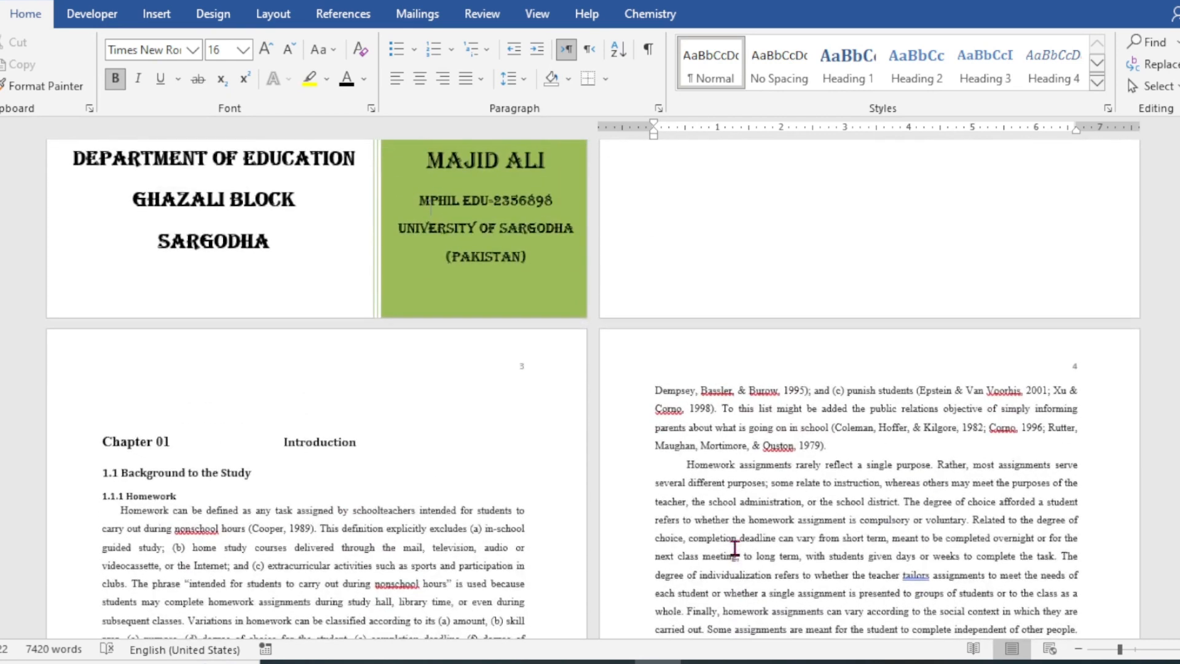
pyautogui.scroll(5, 737, 548)
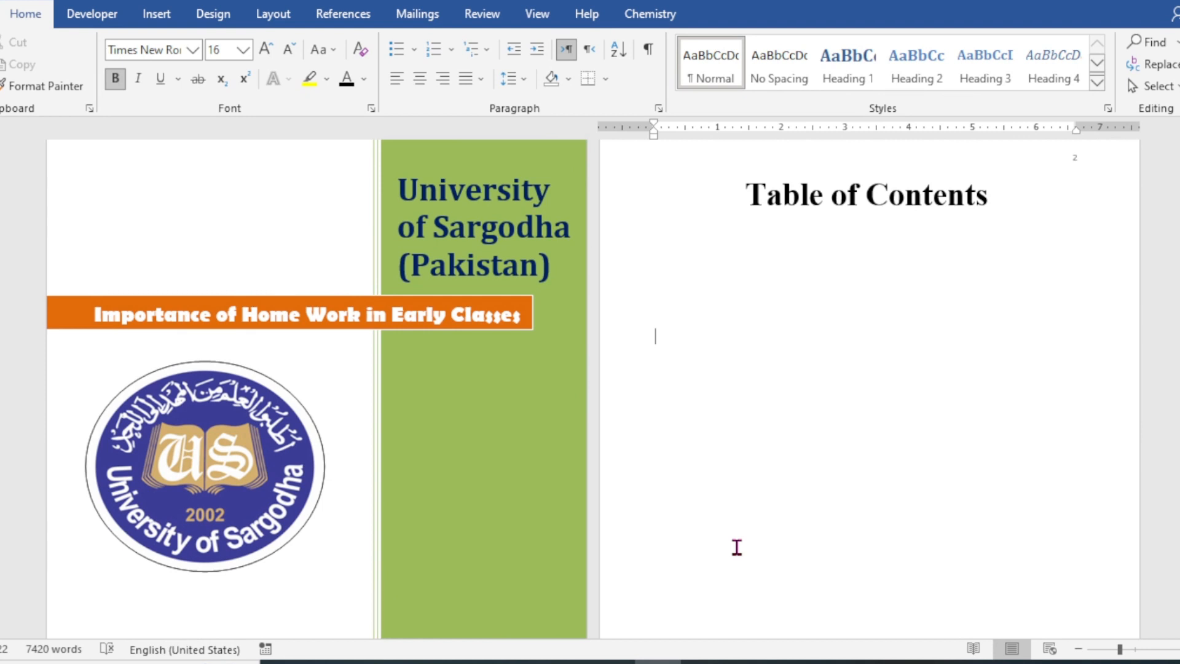
# Examine the chapter title and the numbered headings 1.1, 1.1.1 and 1.1.2 of Chapter 01 at an enlarged zoom.
pyautogui.click(361, 16)
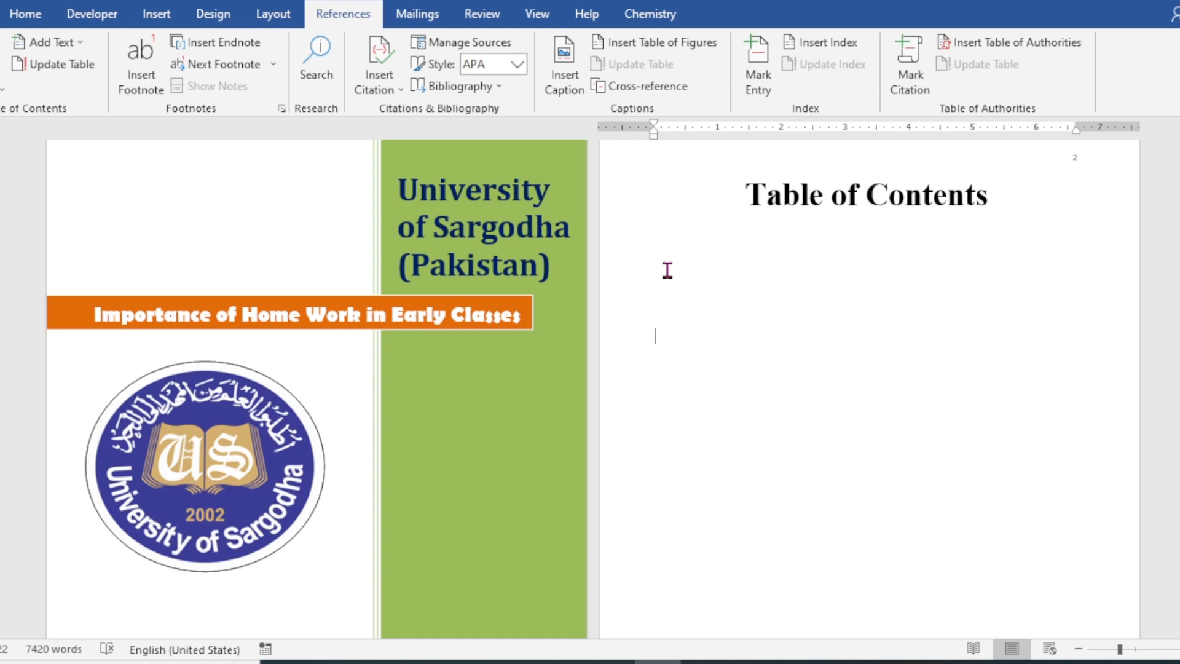
pyautogui.scroll(-5, 668, 270)
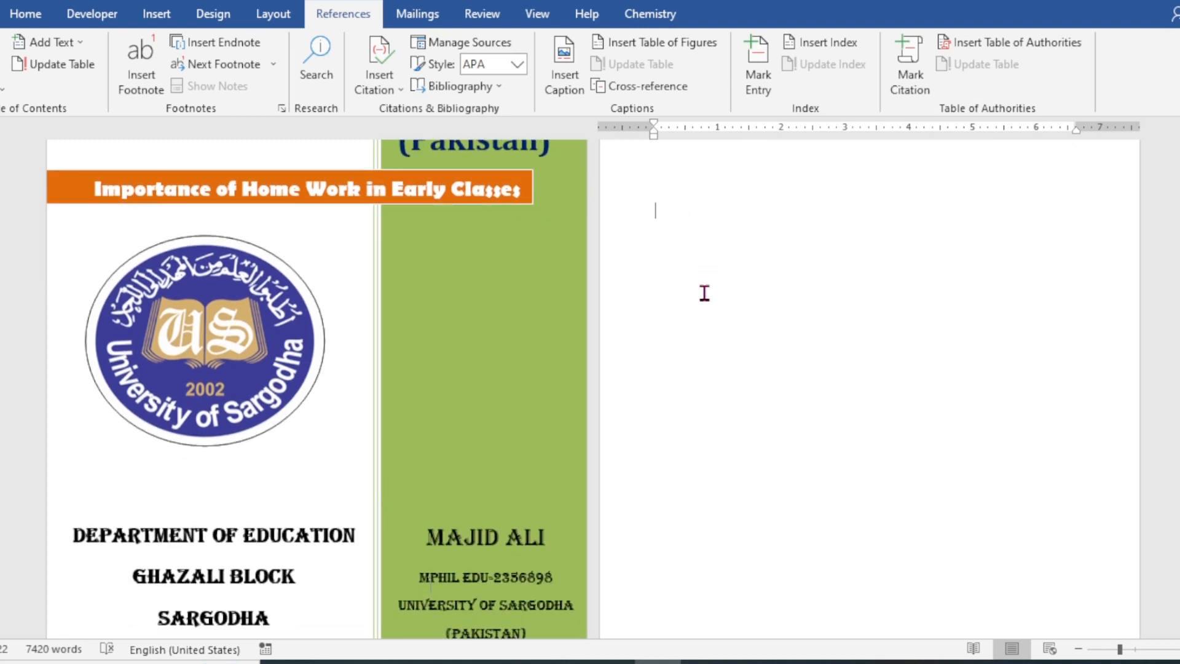
pyautogui.scroll(-6, 716, 309)
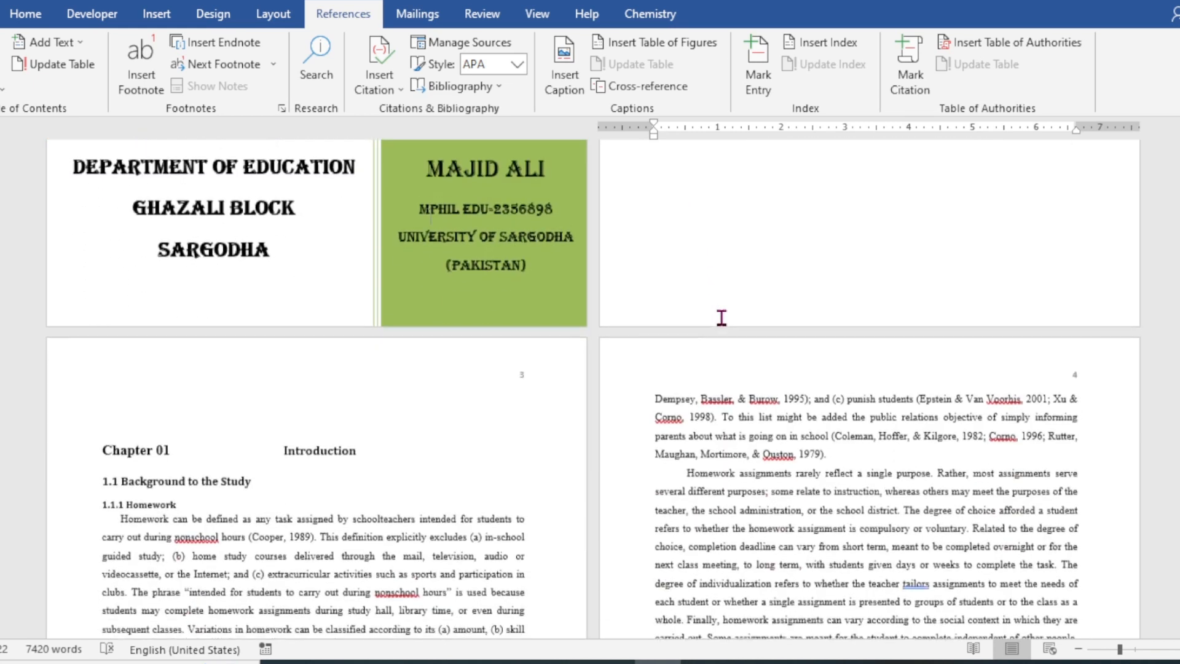
pyautogui.scroll(-3, 708, 372)
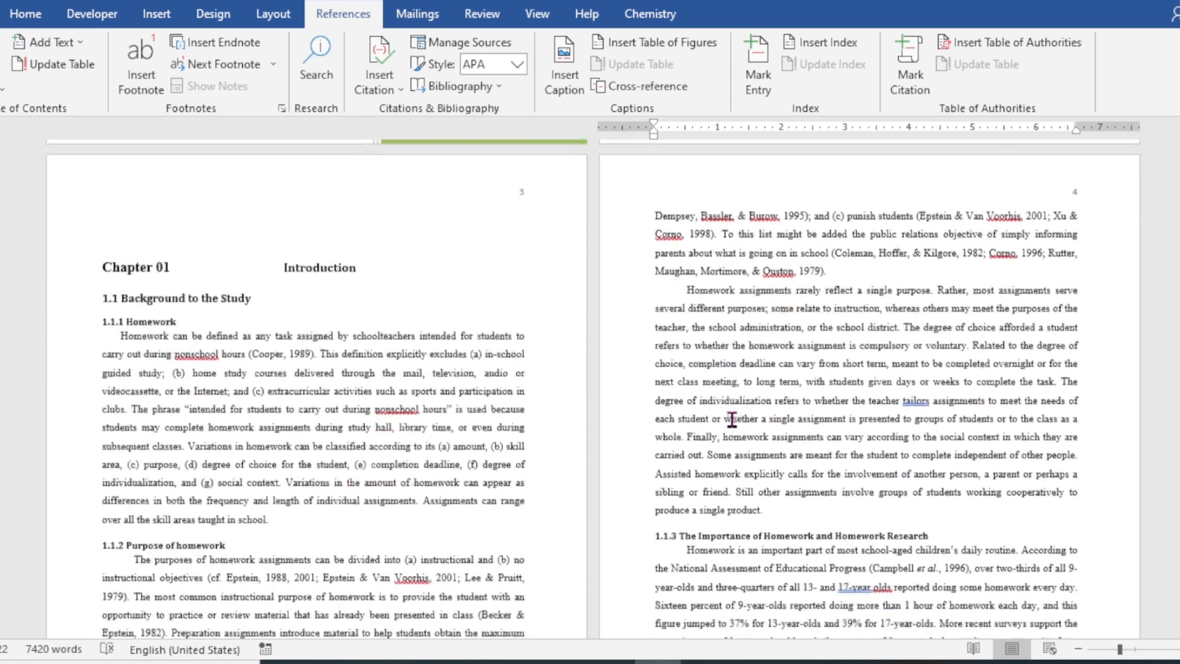
pyautogui.click(1129, 651)
pyautogui.scroll(3, 637, 431)
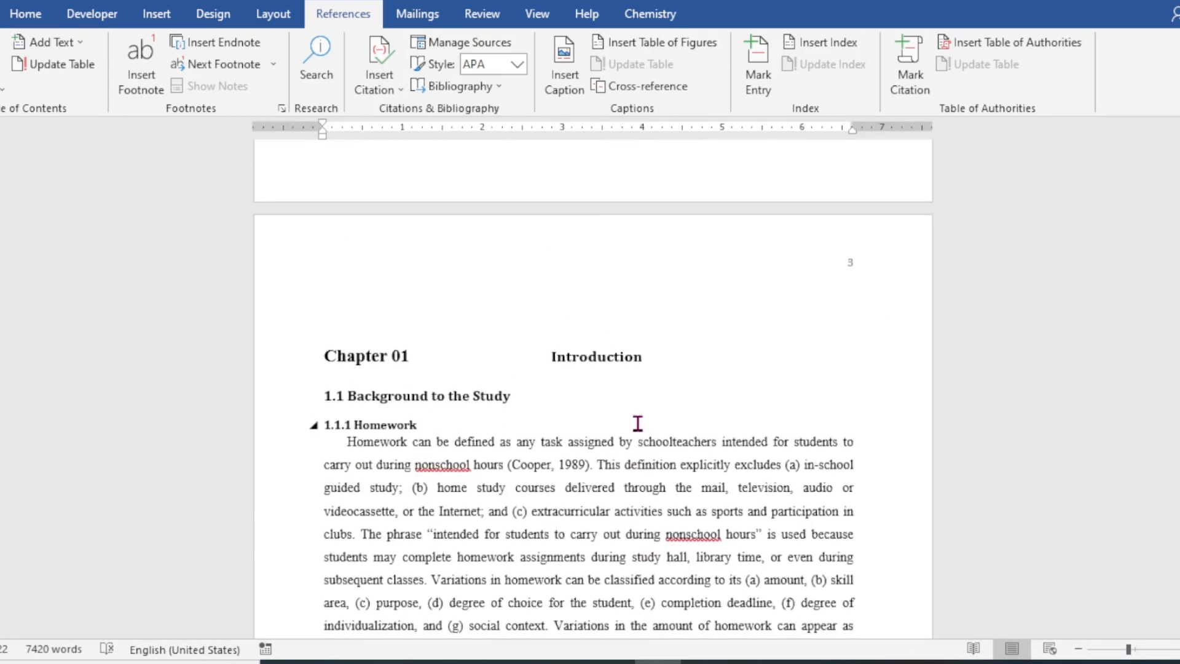
pyautogui.scroll(2, 637, 423)
pyautogui.scroll(-5, 638, 423)
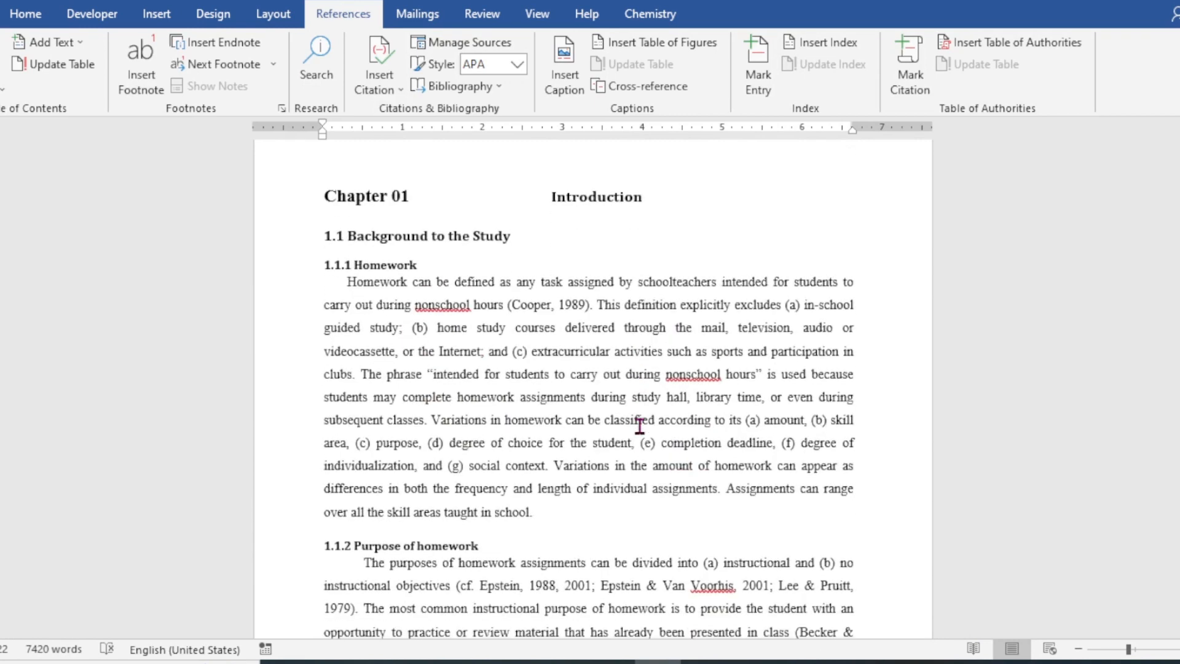
pyautogui.scroll(-6, 639, 424)
pyautogui.scroll(3, 643, 416)
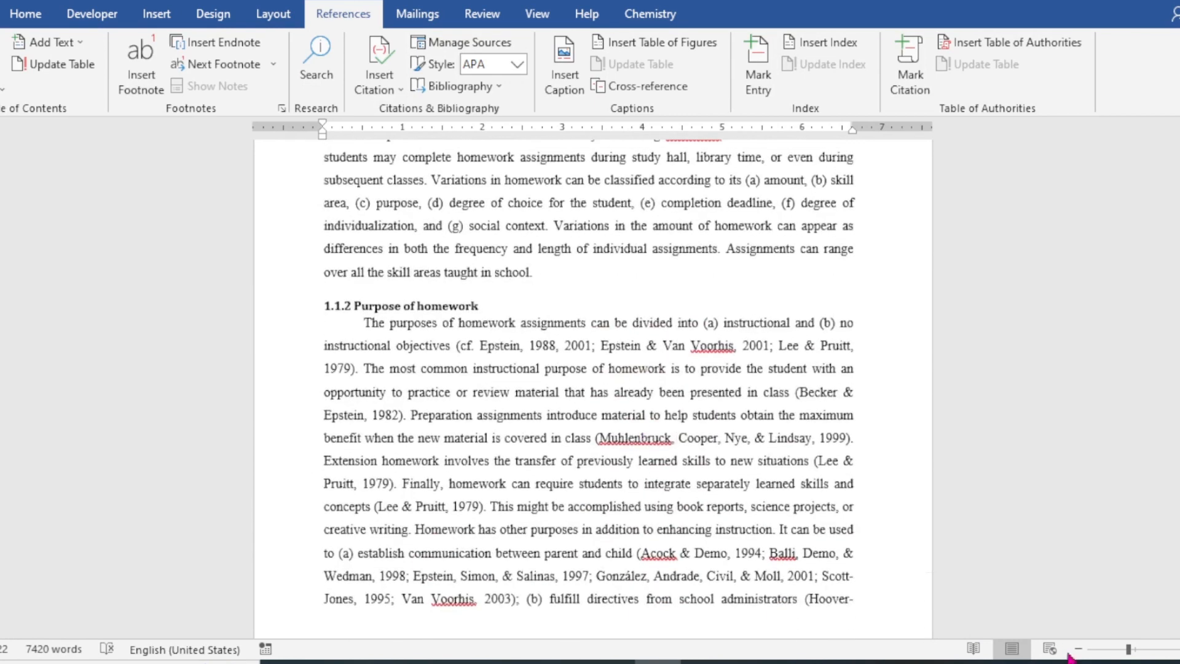
pyautogui.click(1143, 651)
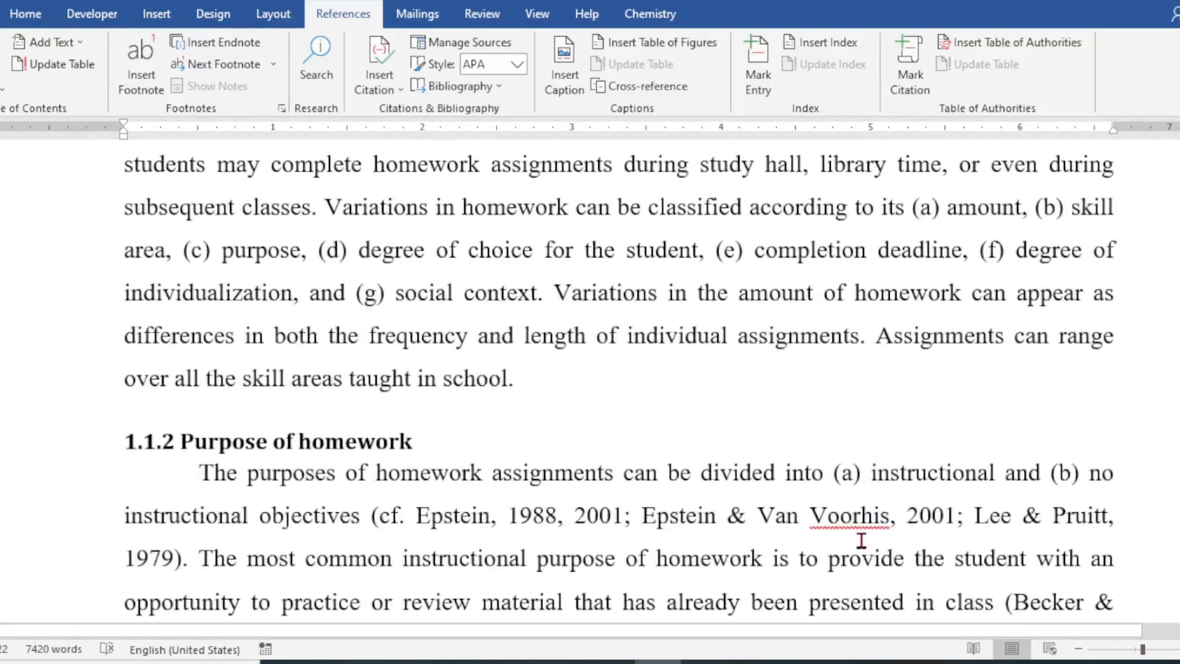
pyautogui.scroll(10, 855, 491)
pyautogui.scroll(-1, 861, 537)
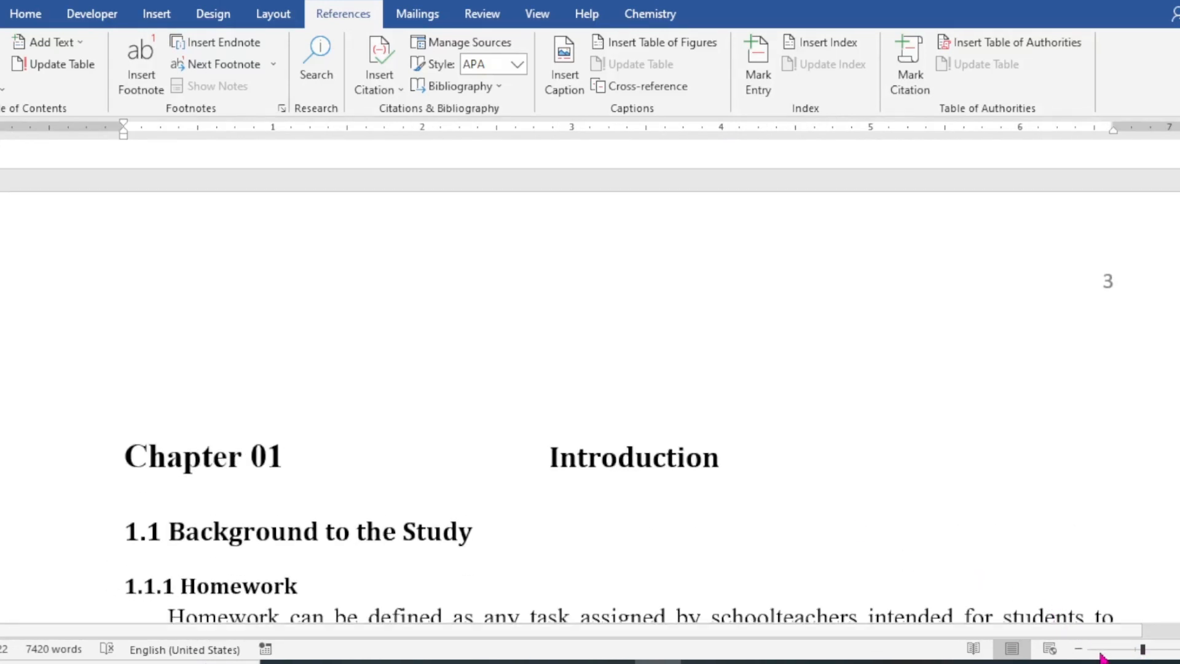
pyautogui.click(1137, 650)
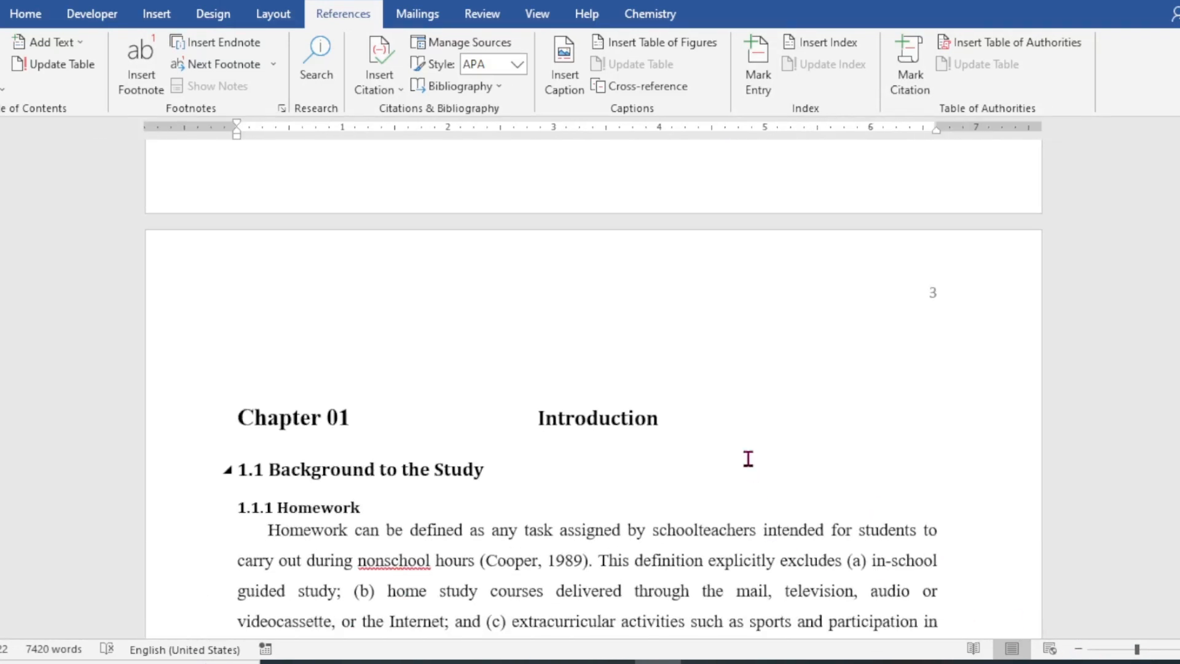
pyautogui.scroll(-2, 748, 460)
pyautogui.scroll(-2, 748, 460)
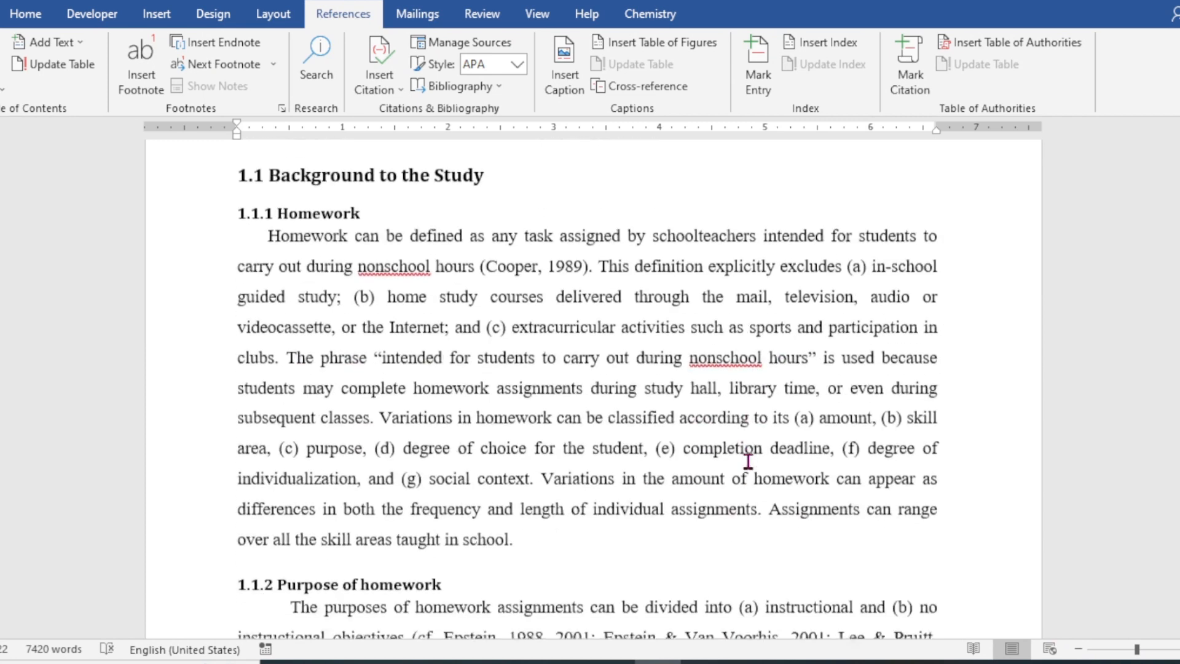
# Go back to the Table of Contents page and view the empty area below its title.
pyautogui.scroll(7, 749, 461)
pyautogui.scroll(10, 748, 461)
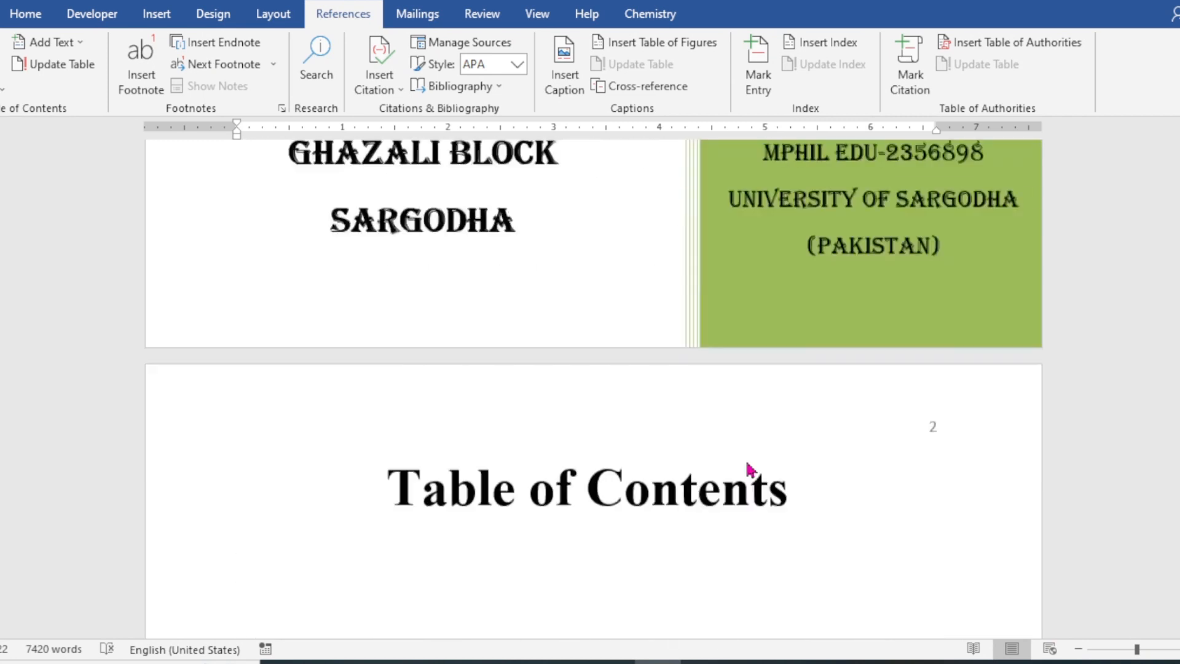
pyautogui.scroll(-8, 750, 451)
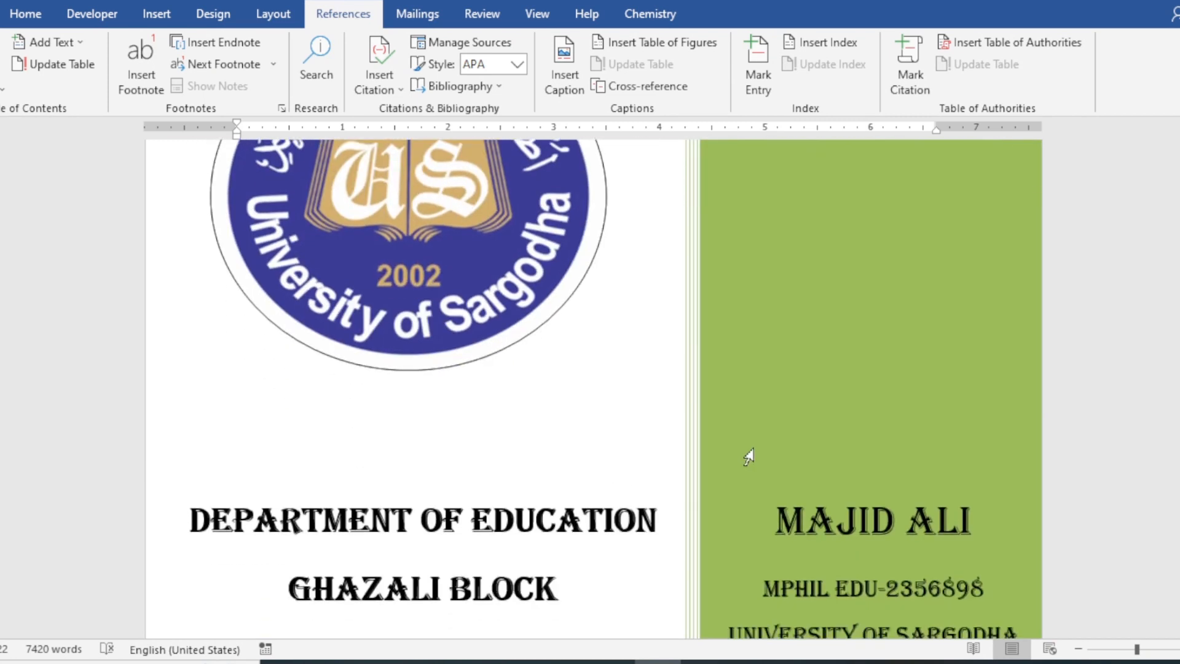
pyautogui.scroll(-1, 760, 444)
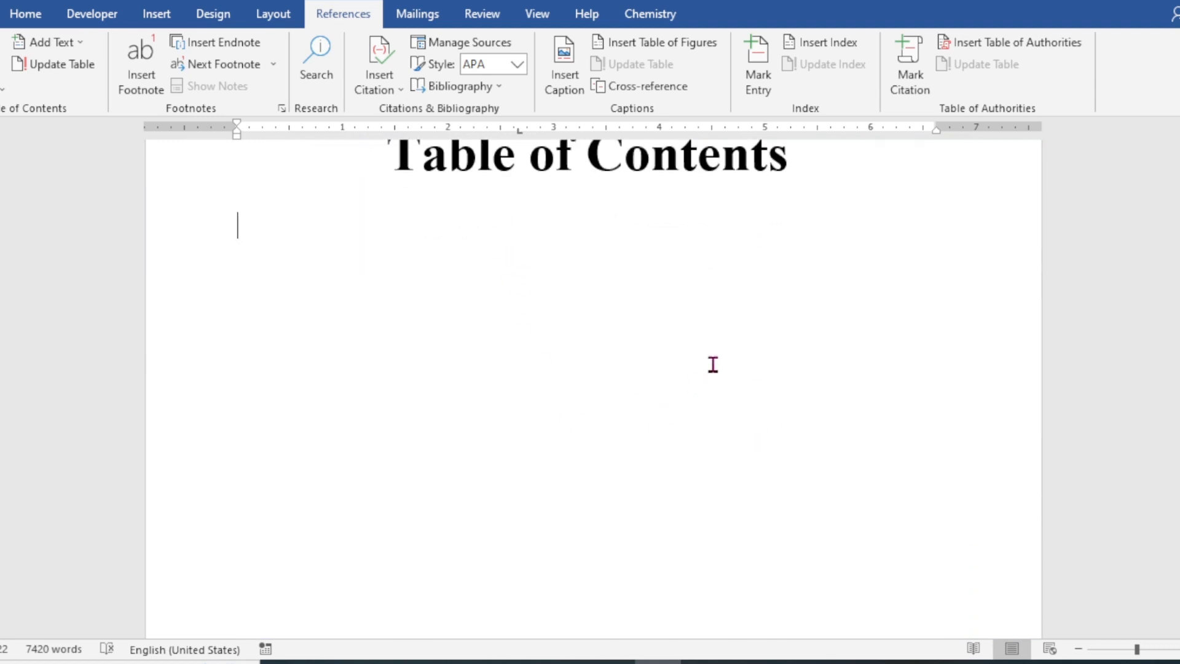
pyautogui.scroll(-1, 715, 364)
# Apply the Heading 1 style to the "Introduction" title of Chapter 01.
pyautogui.scroll(-5, 718, 358)
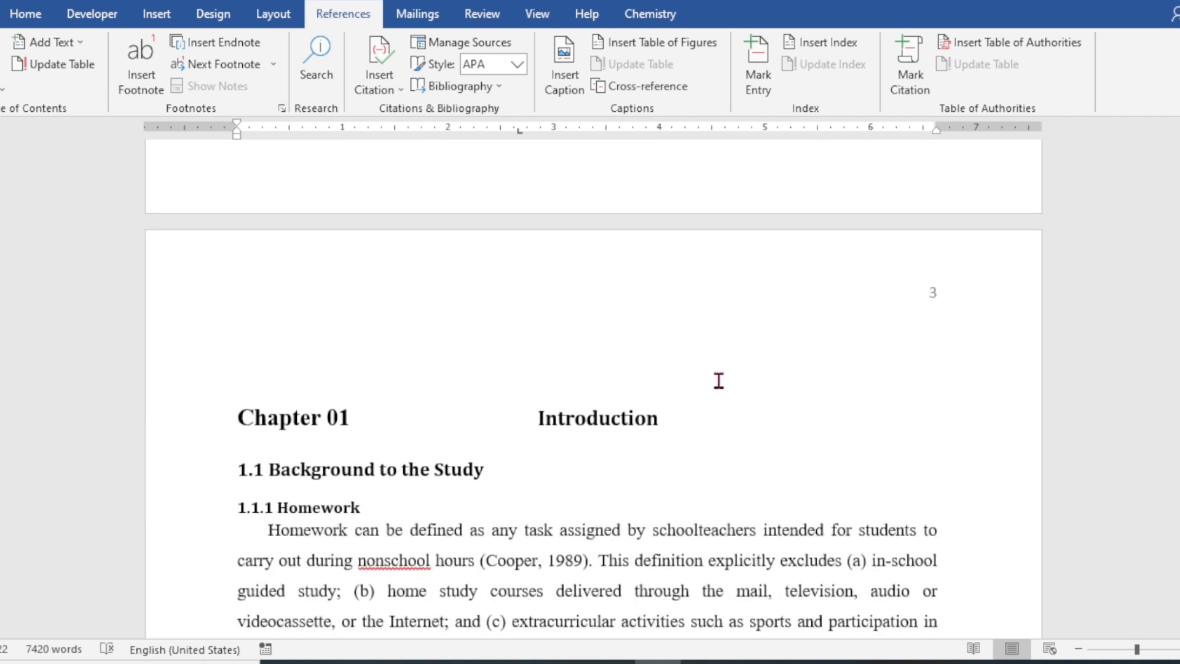
pyautogui.scroll(-1, 719, 381)
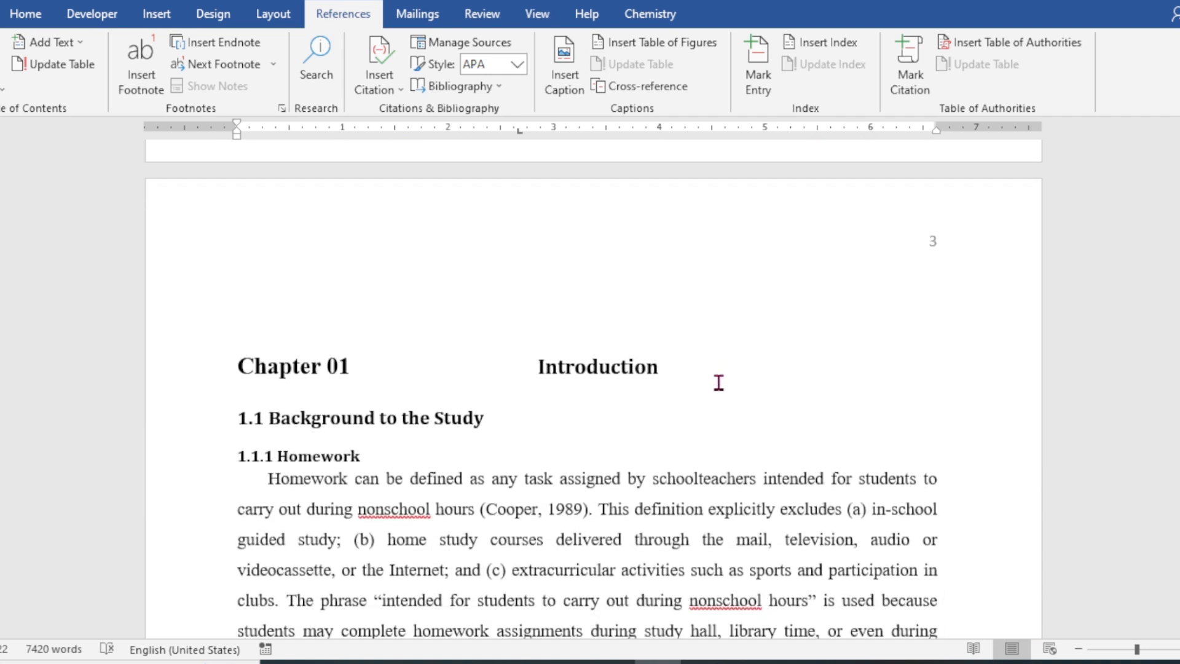
pyautogui.scroll(-1, 712, 385)
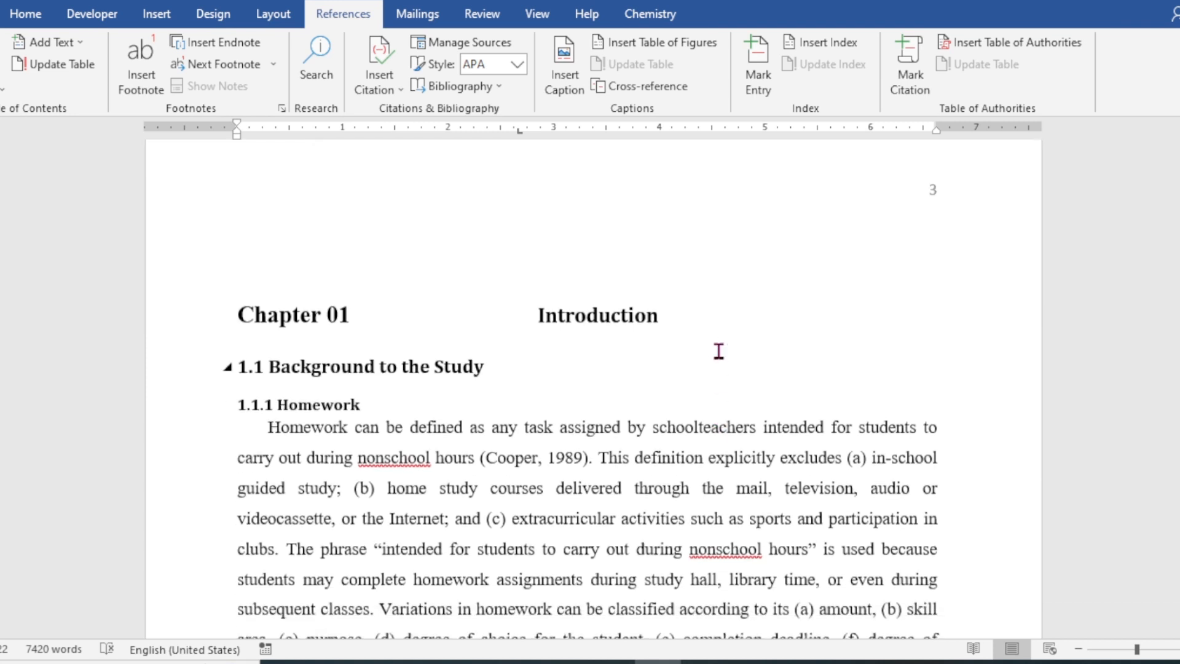
pyautogui.click(664, 334)
pyautogui.moveTo(669, 318); pyautogui.dragTo(534, 312)
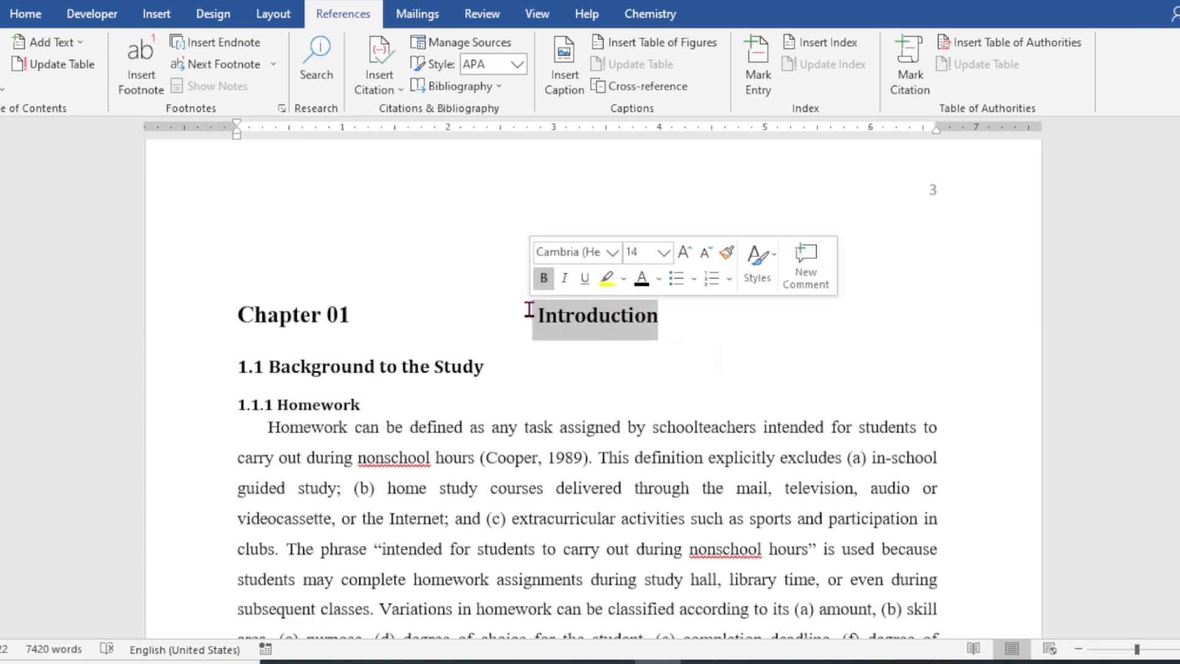
pyautogui.click(18, 22)
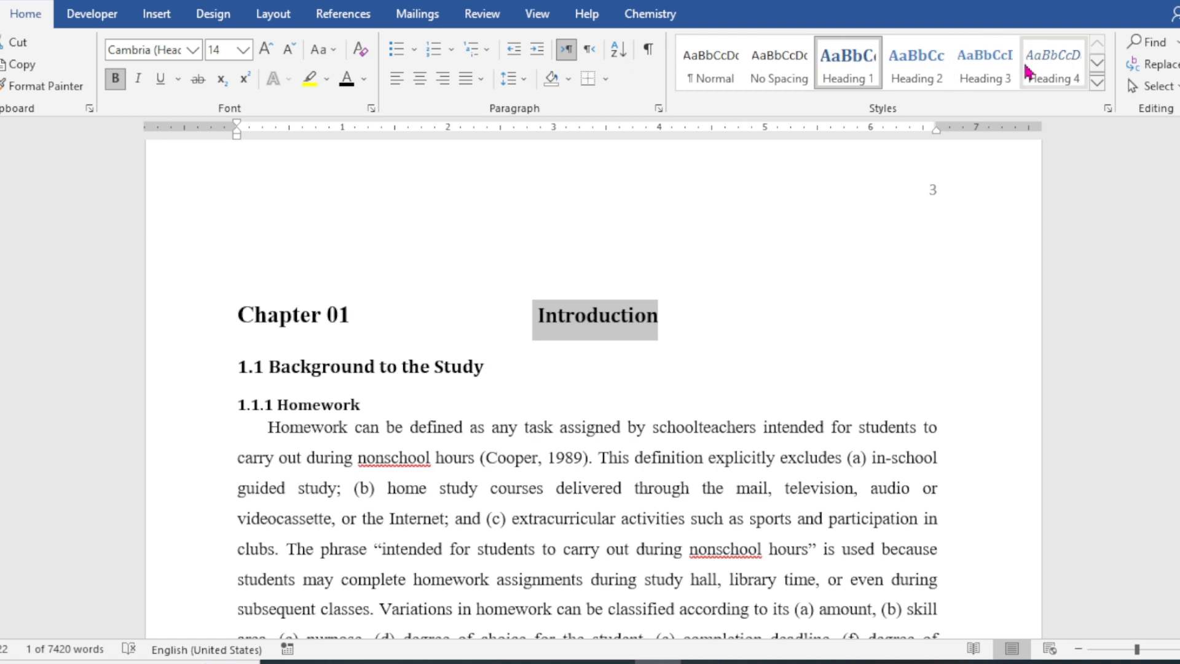
pyautogui.click(939, 92)
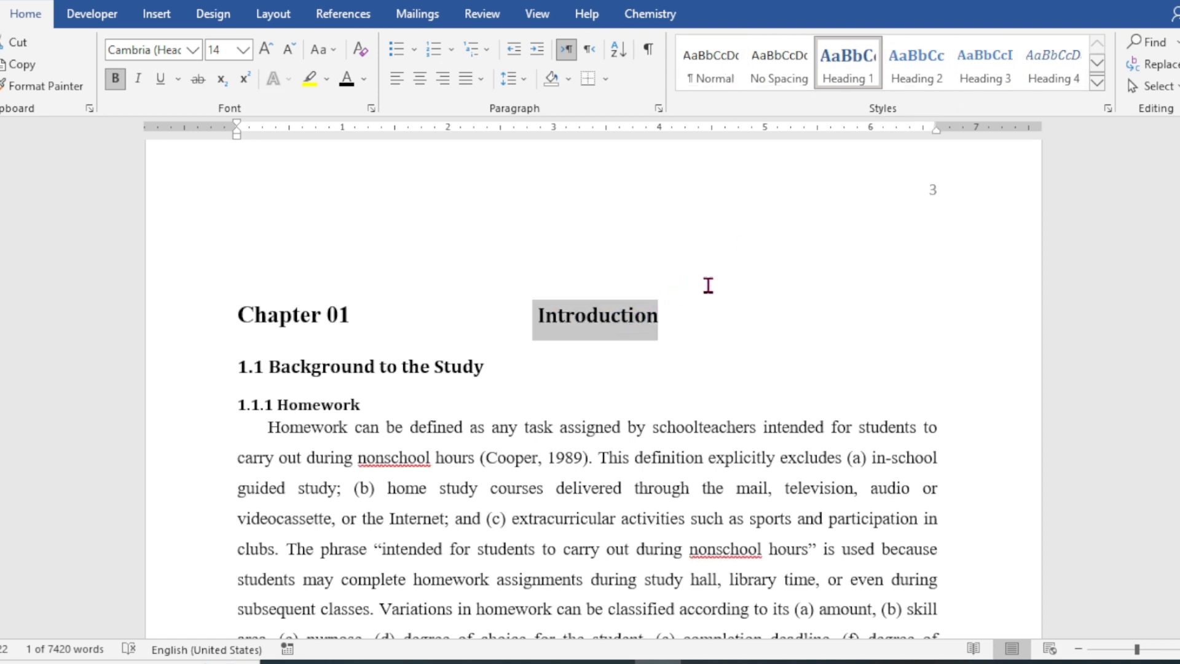
pyautogui.click(844, 73)
pyautogui.scroll(-1, 540, 348)
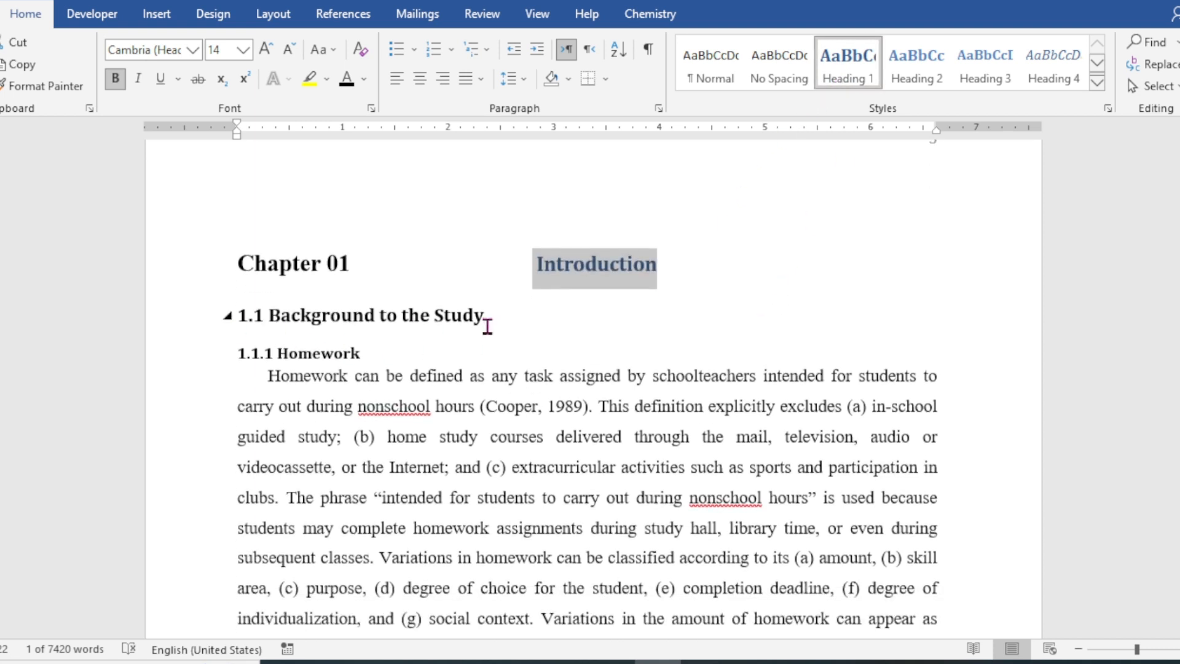
# Apply the Heading 2 style to the "1.1 Background to the Study" heading and look at the other available styles.
pyautogui.moveTo(495, 319); pyautogui.dragTo(210, 319)
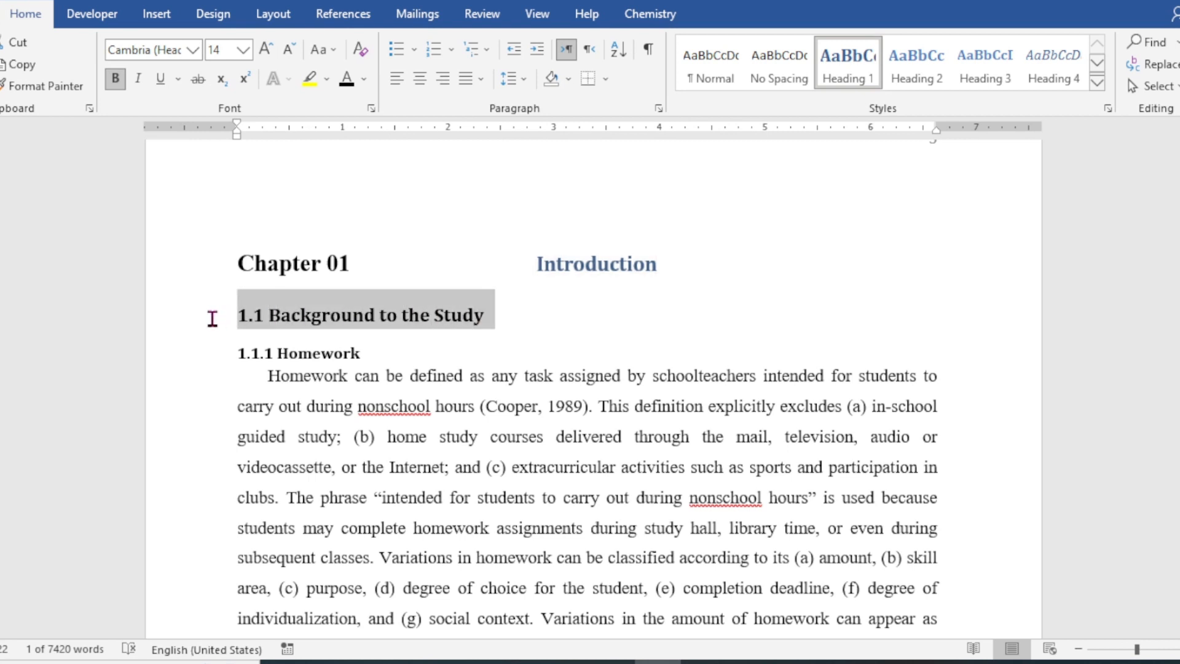
pyautogui.click(935, 78)
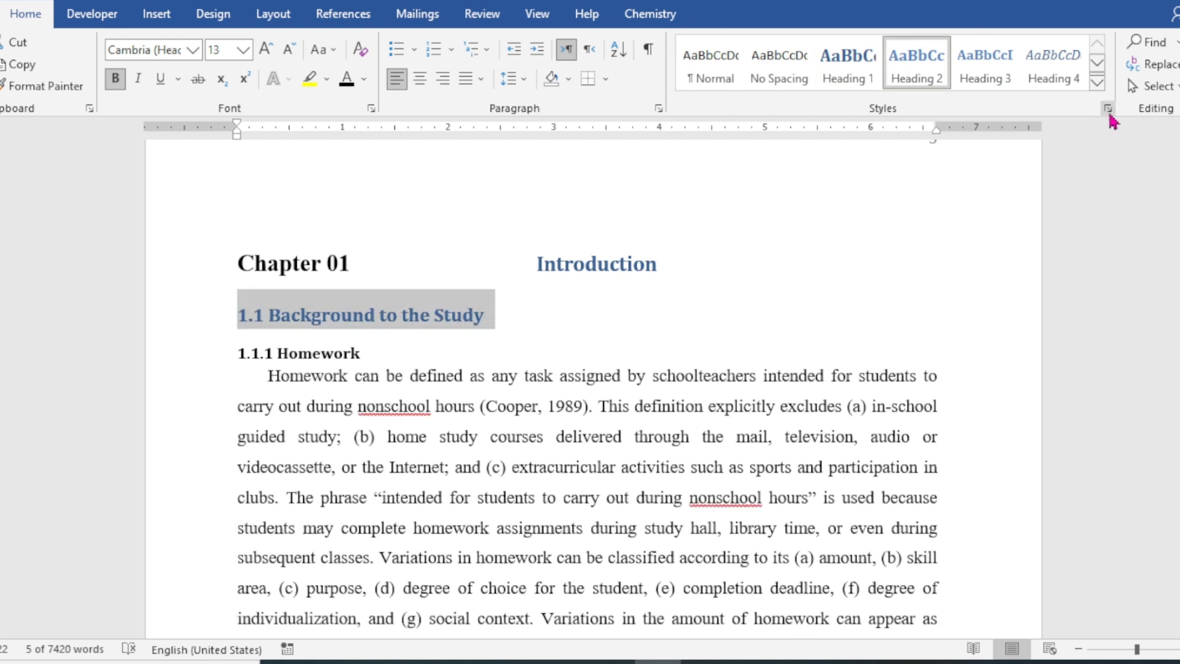
pyautogui.click(1100, 86)
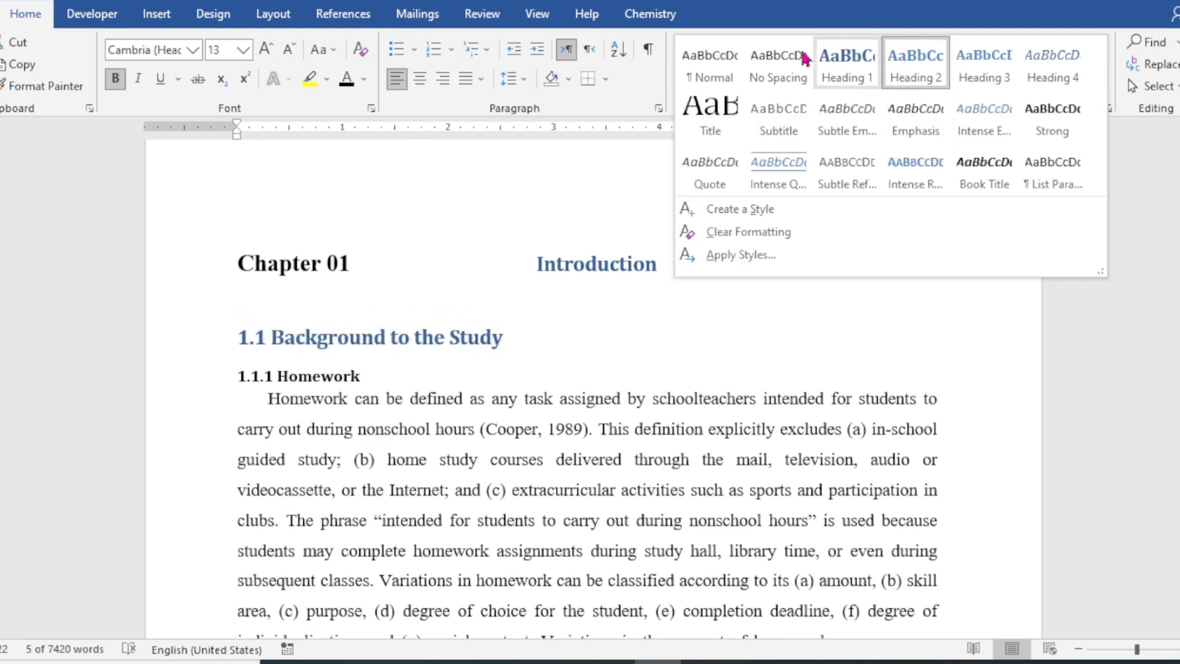
pyautogui.click(630, 174)
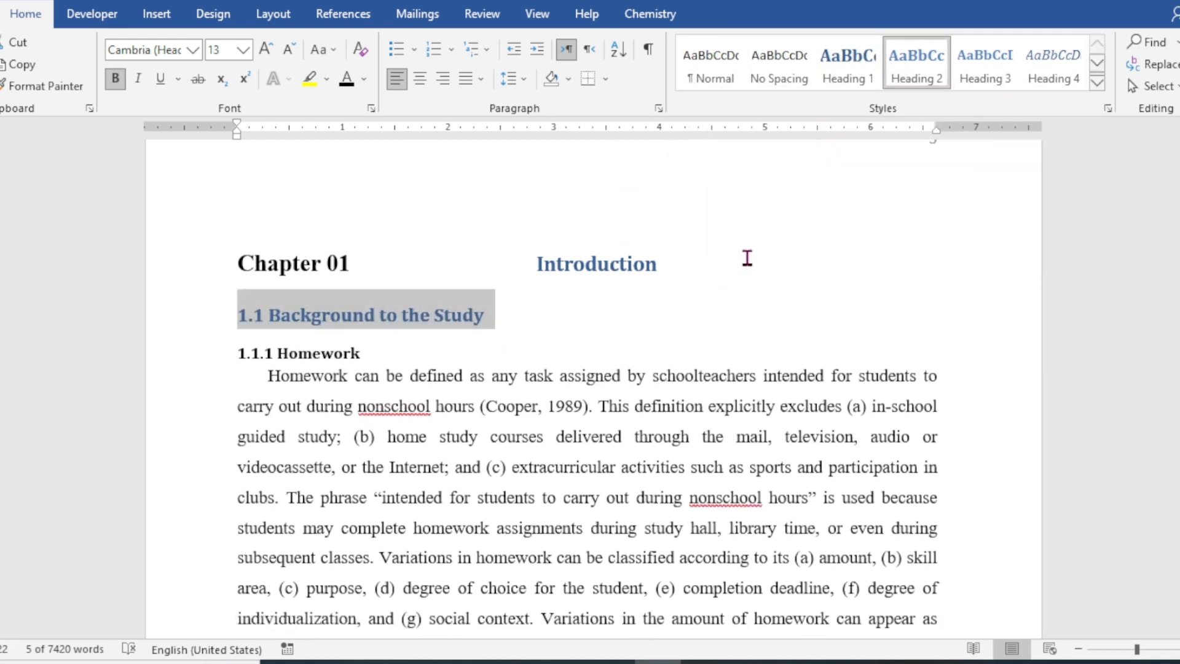
# Apply the Heading 3 style to the "1.1.1 Homework" subheading.
pyautogui.scroll(-1, 747, 258)
pyautogui.moveTo(387, 305); pyautogui.dragTo(217, 305)
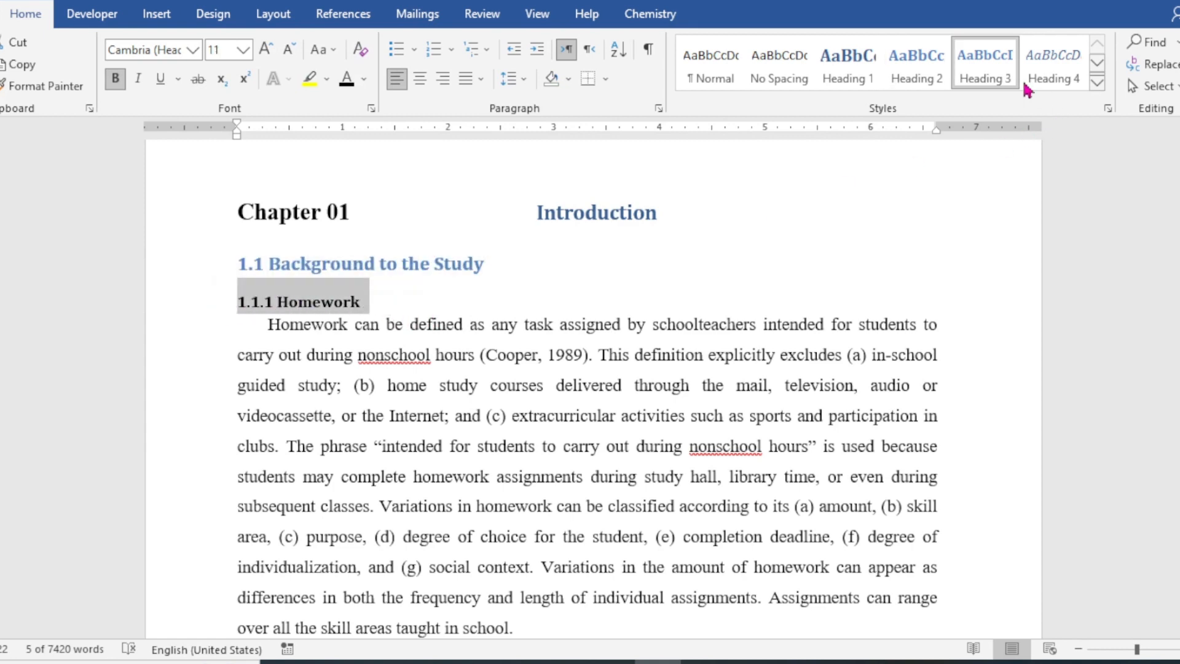
pyautogui.click(990, 68)
pyautogui.scroll(-5, 683, 357)
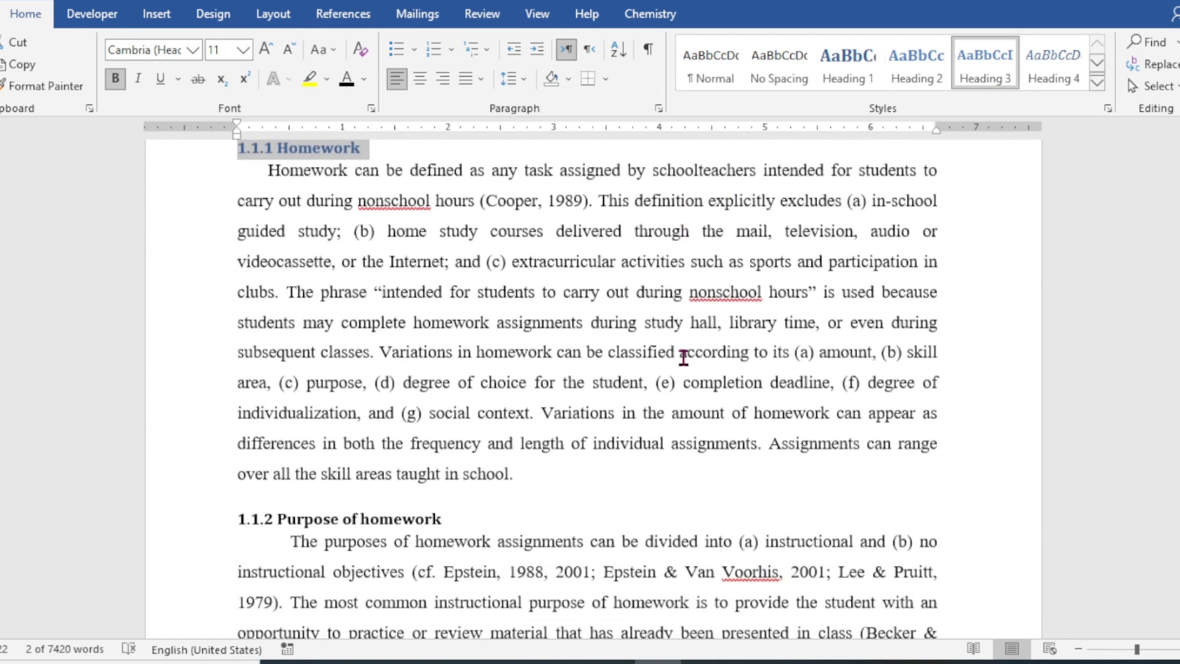
pyautogui.scroll(1, 679, 370)
pyautogui.scroll(-1, 481, 407)
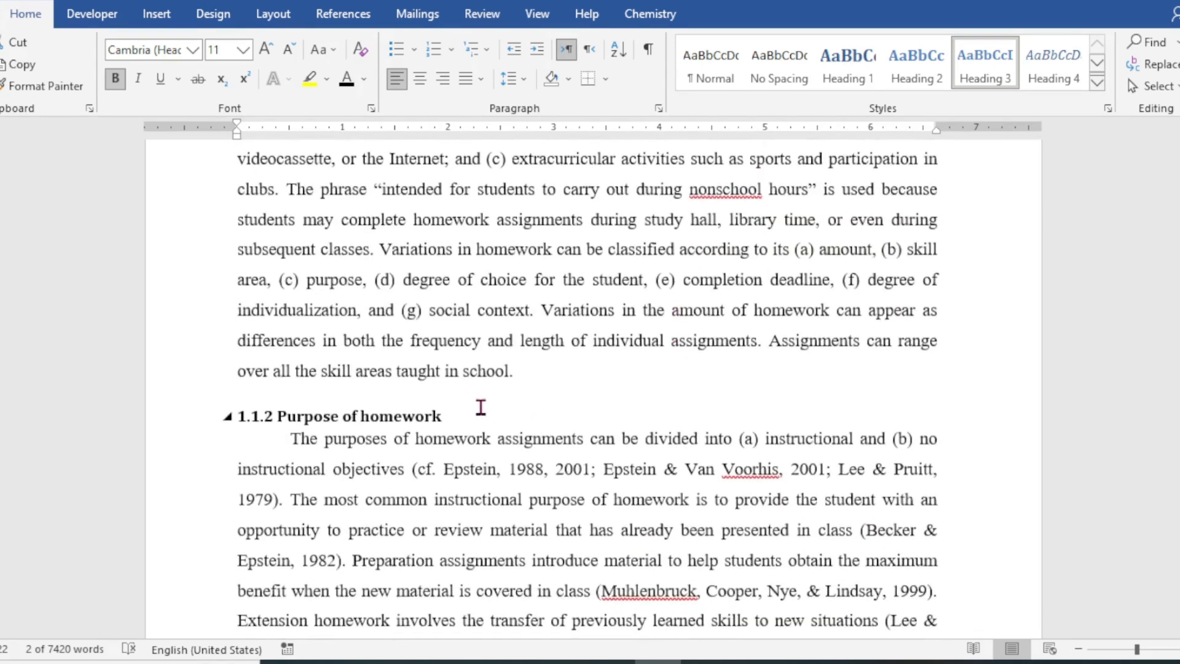
# Apply the Heading 3 style to the "1.1.2 Purpose of homework" and "1.1.3 The Importance of Homework and Homework Research" headings.
pyautogui.moveTo(404, 413); pyautogui.dragTo(221, 414)
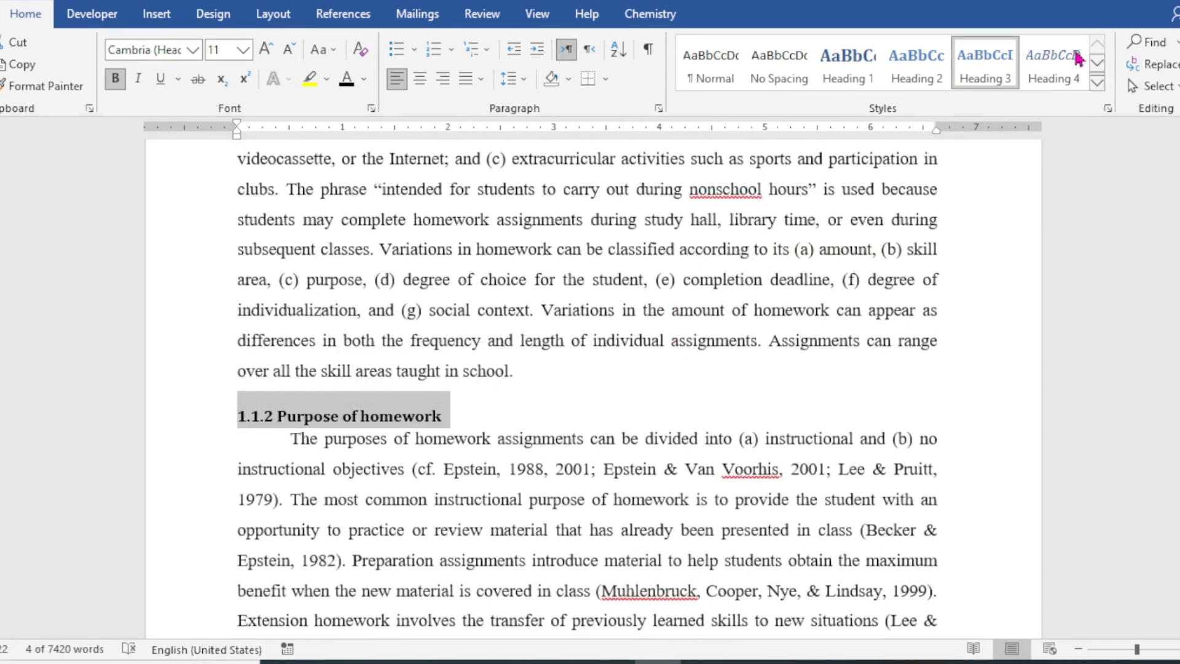
pyautogui.click(991, 78)
pyautogui.scroll(-16, 676, 369)
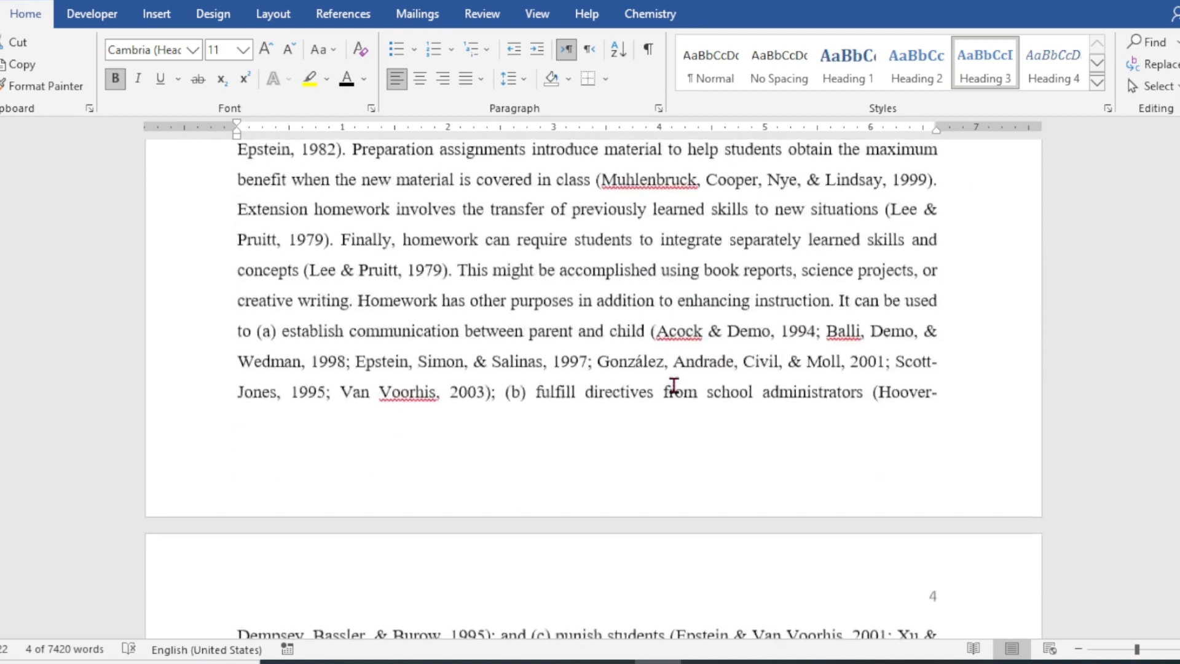
pyautogui.scroll(-9, 677, 368)
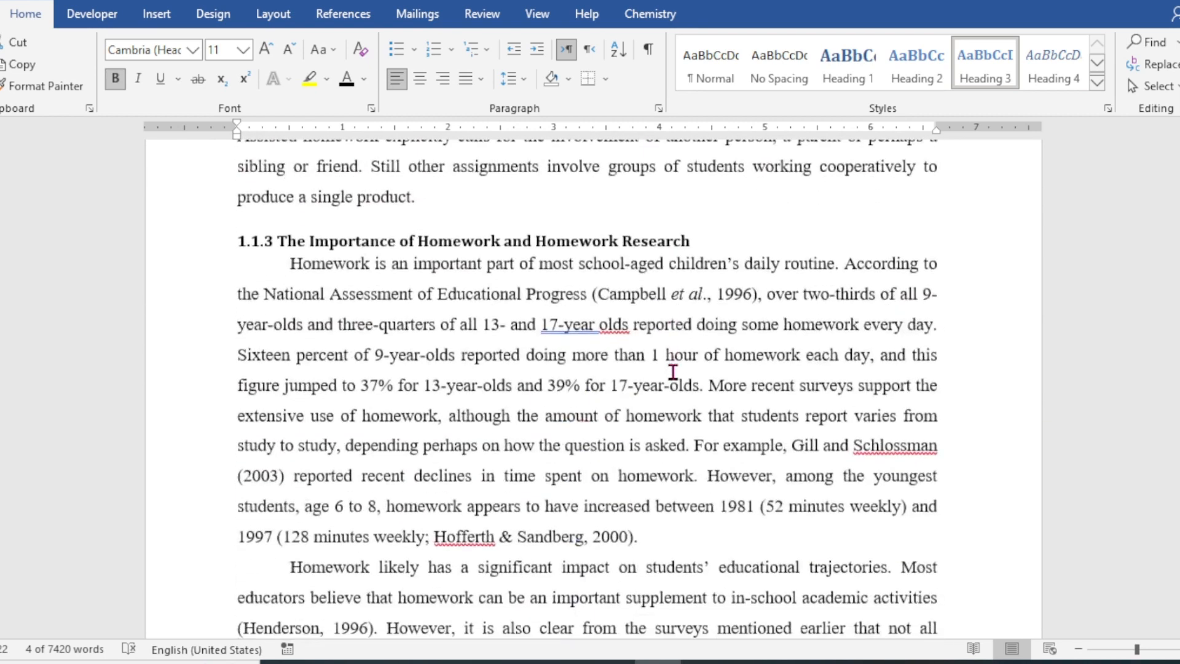
pyautogui.moveTo(709, 342); pyautogui.dragTo(231, 343)
pyautogui.click(985, 75)
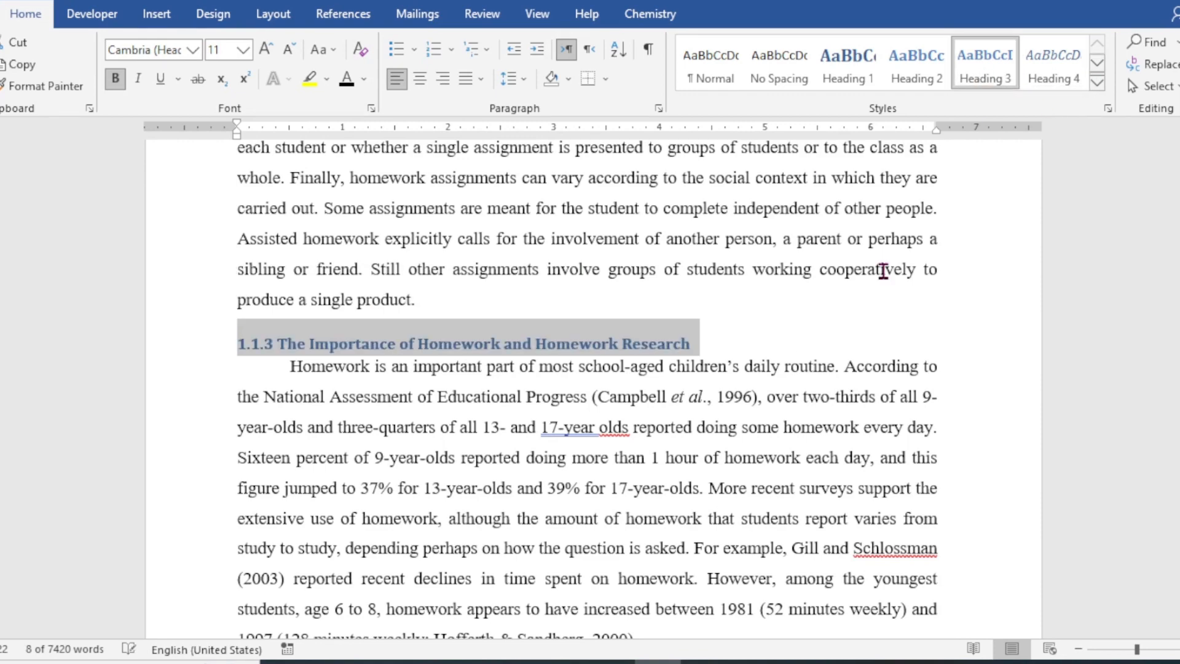
# Apply the Heading 2 style to the "1.2 OBJECTIVES OF THE STUDY" heading on page 6.
pyautogui.scroll(-8, 767, 393)
pyautogui.scroll(-20, 775, 384)
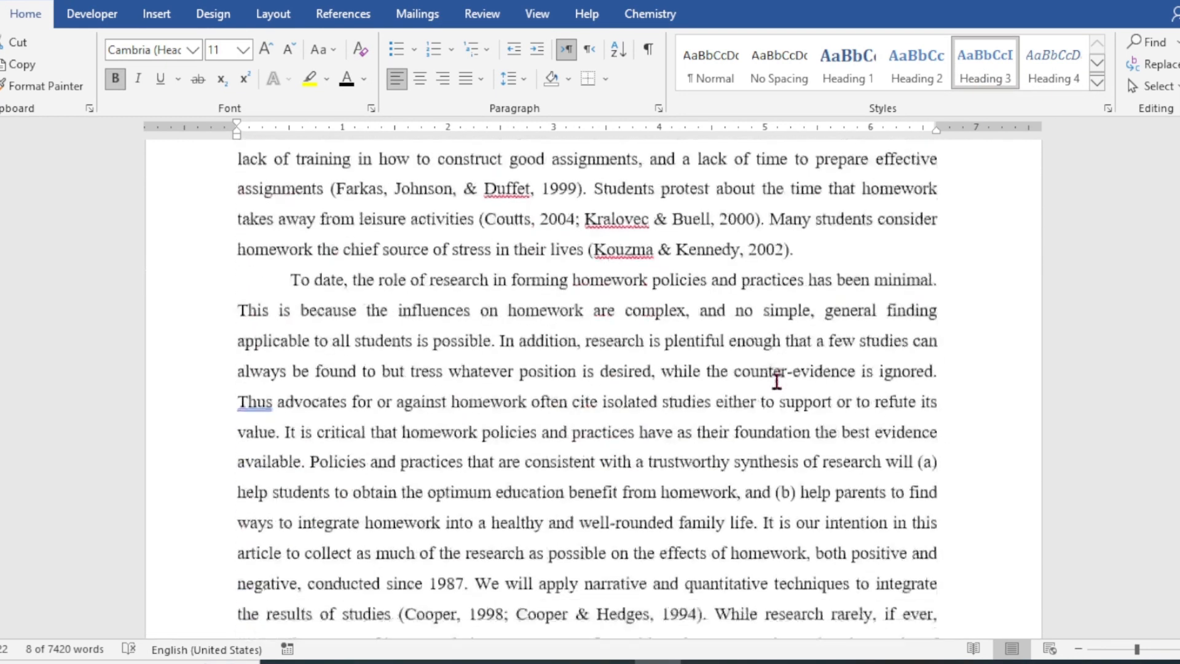
pyautogui.scroll(-3, 778, 384)
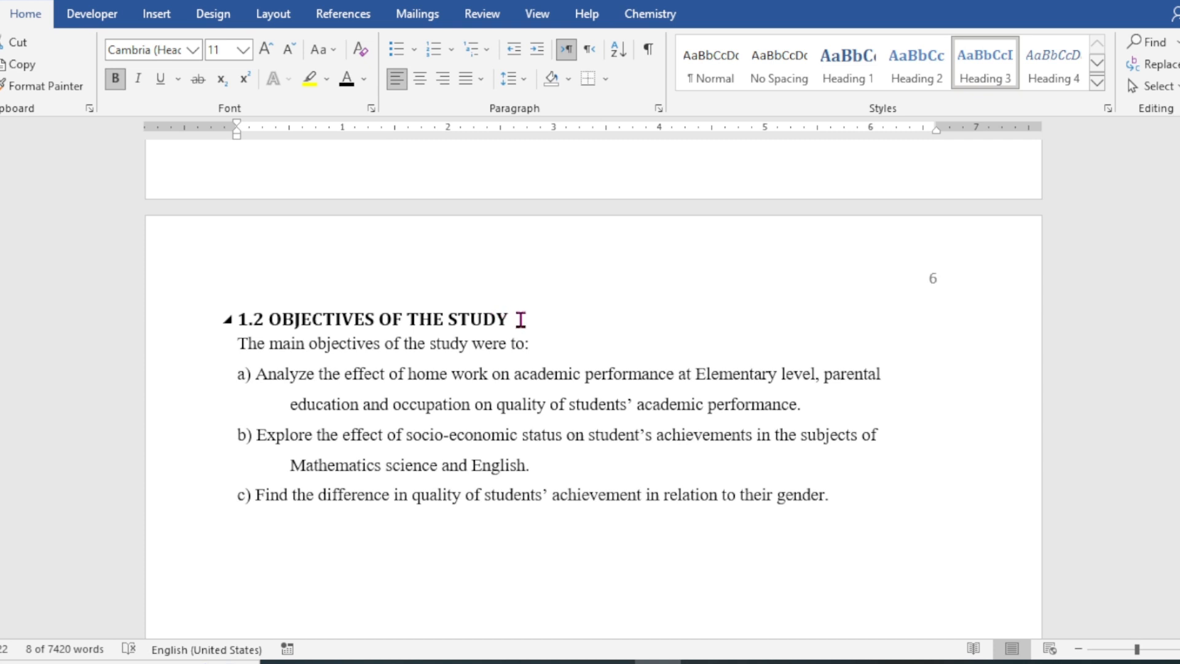
pyautogui.moveTo(520, 319); pyautogui.dragTo(235, 298)
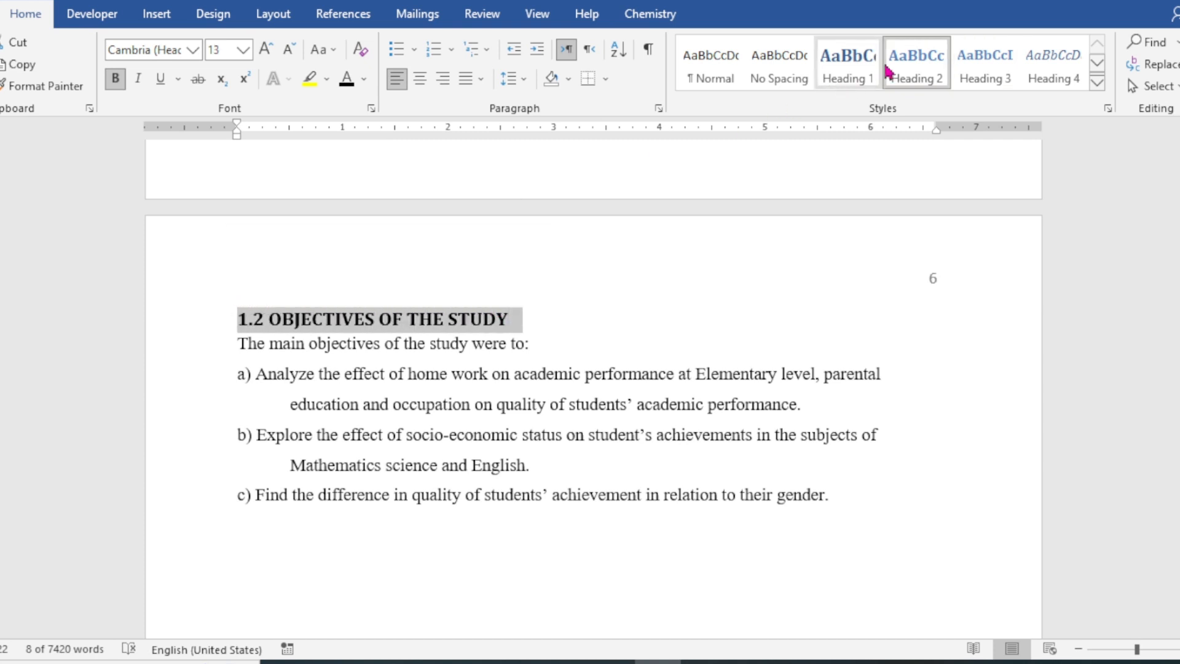
pyautogui.click(916, 69)
# Apply Heading 1 to the Chapter 02 title "Review of Related Literature" and Heading 2 to "2.1 Past Synthesis of Homework Research".
pyautogui.scroll(-4, 667, 323)
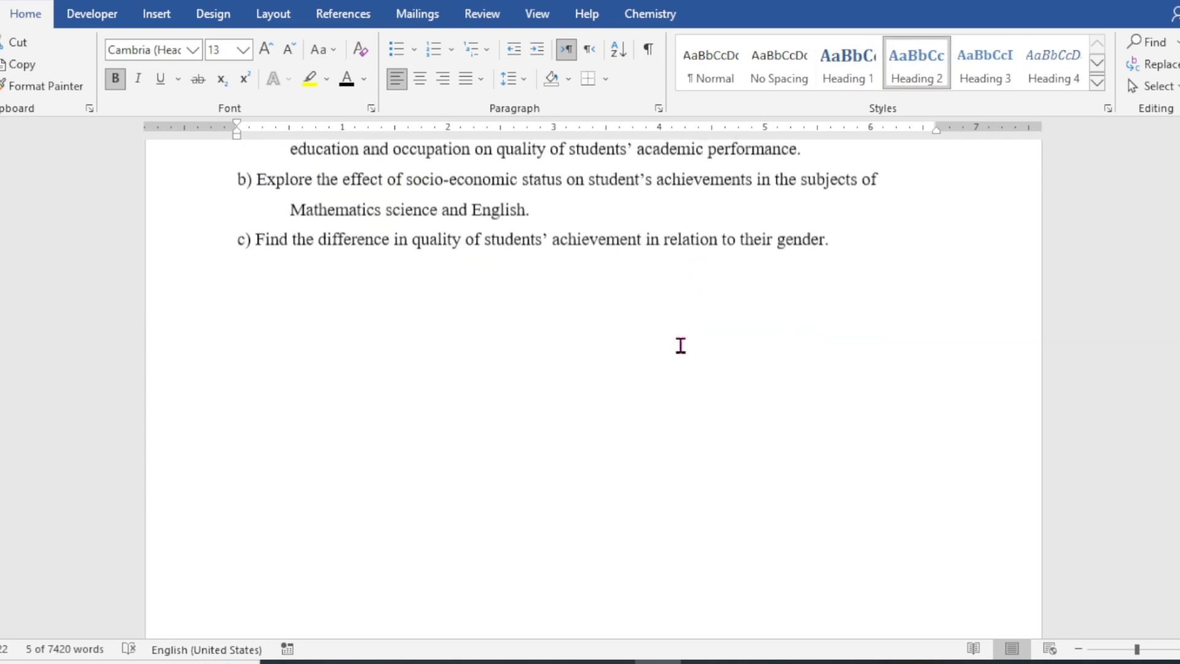
pyautogui.scroll(-8, 681, 345)
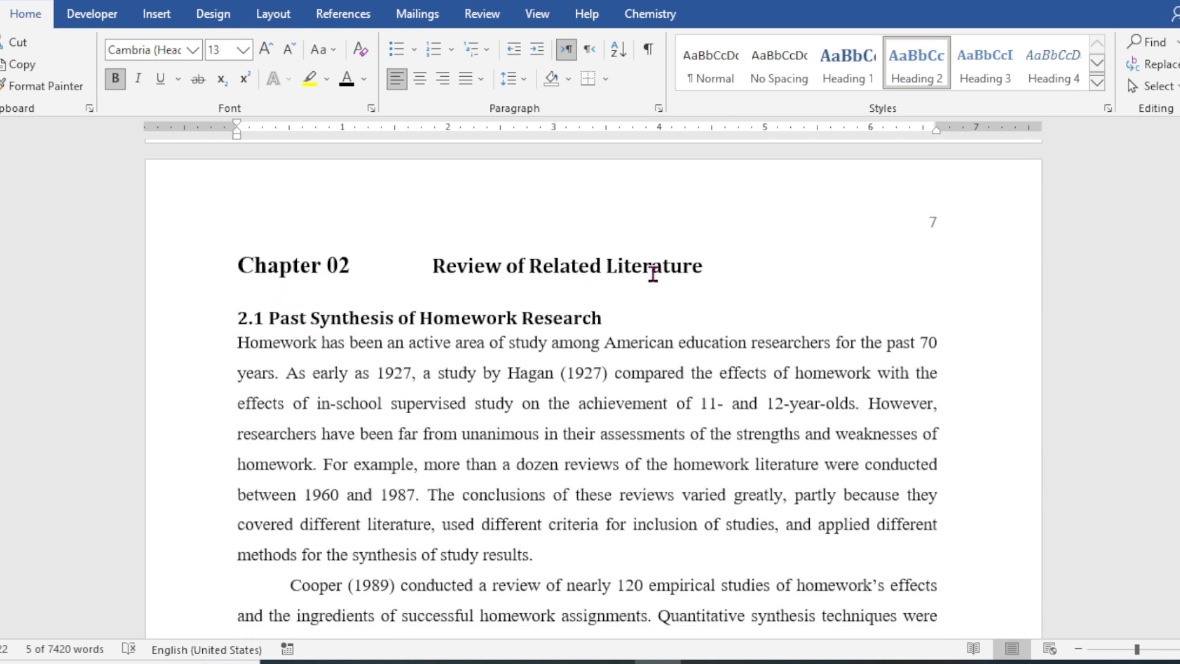
pyautogui.moveTo(719, 268); pyautogui.dragTo(437, 278)
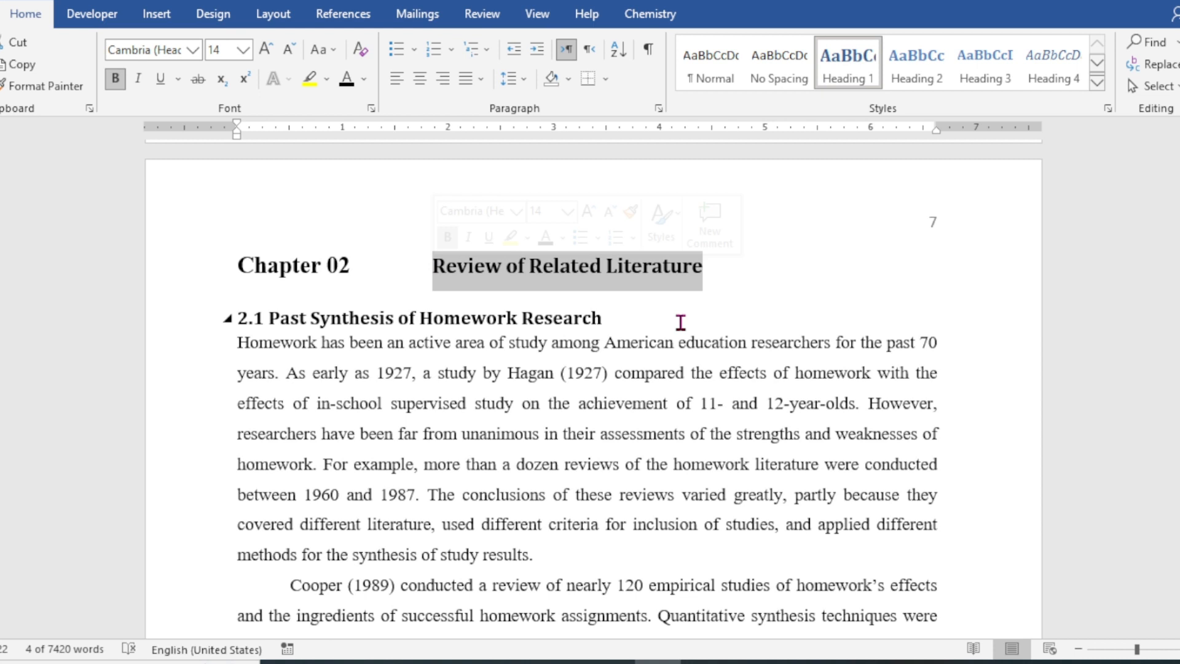
pyautogui.click(849, 79)
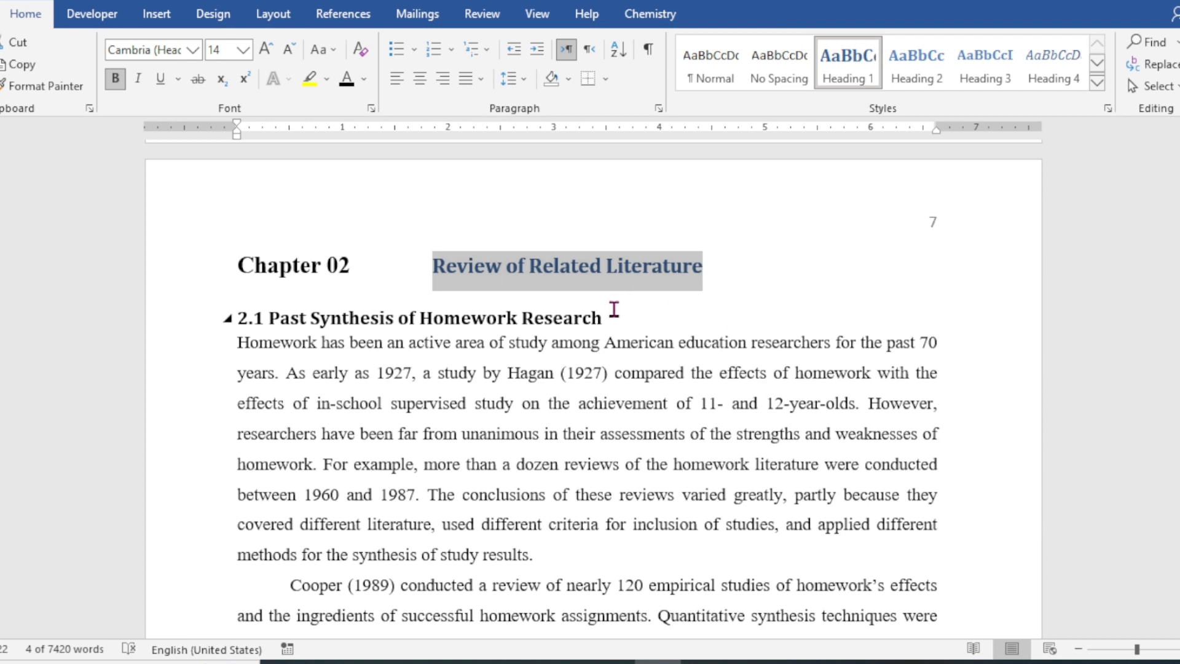
pyautogui.moveTo(615, 317); pyautogui.dragTo(219, 307)
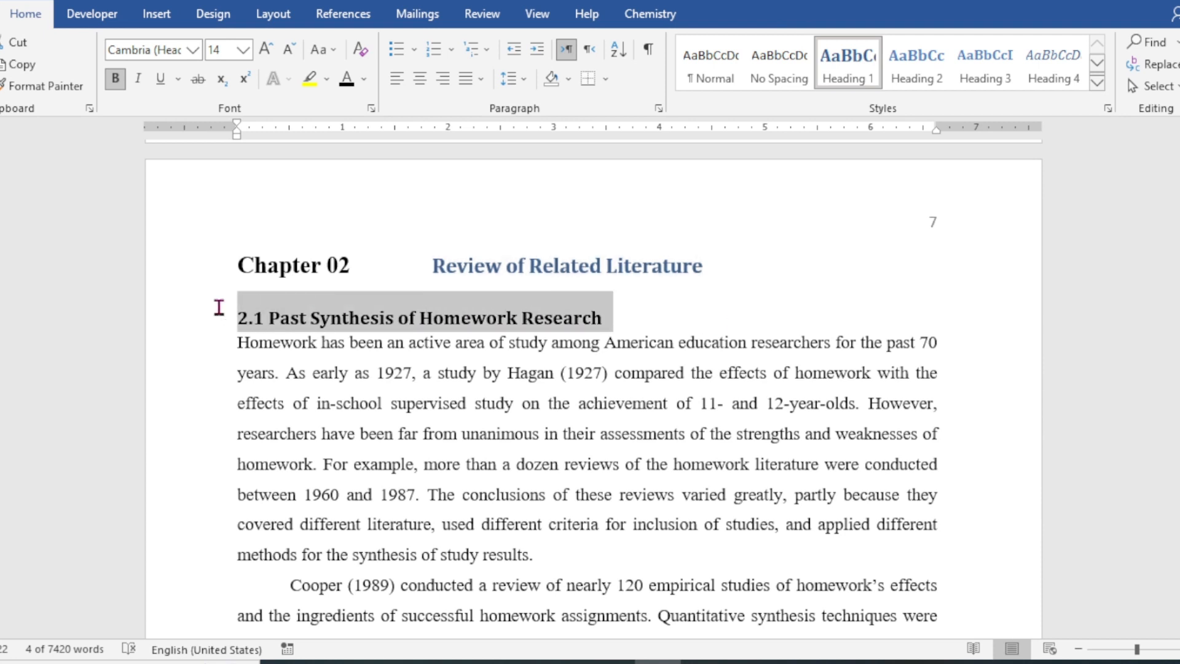
pyautogui.click(917, 55)
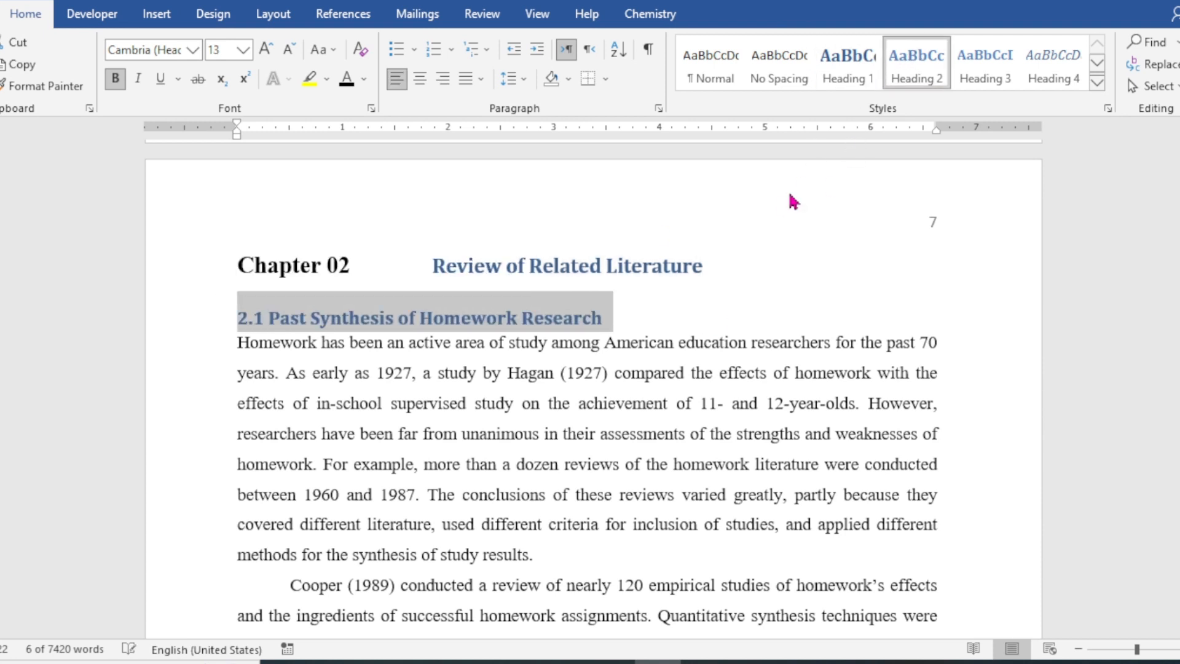
# Apply the Heading 2 style to headings 2.2 (New Synthesis of the Homework Literature) and 2.3 (Potential Measures of the Effects of Homework).
pyautogui.scroll(-15, 787, 237)
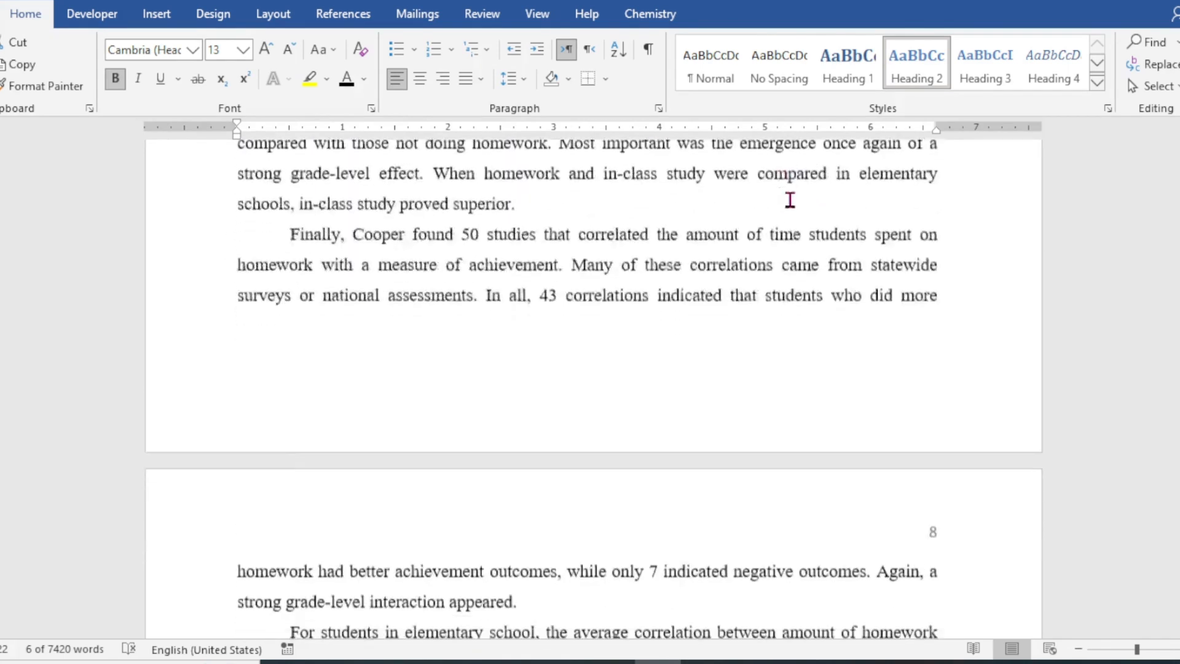
pyautogui.scroll(-2, 790, 198)
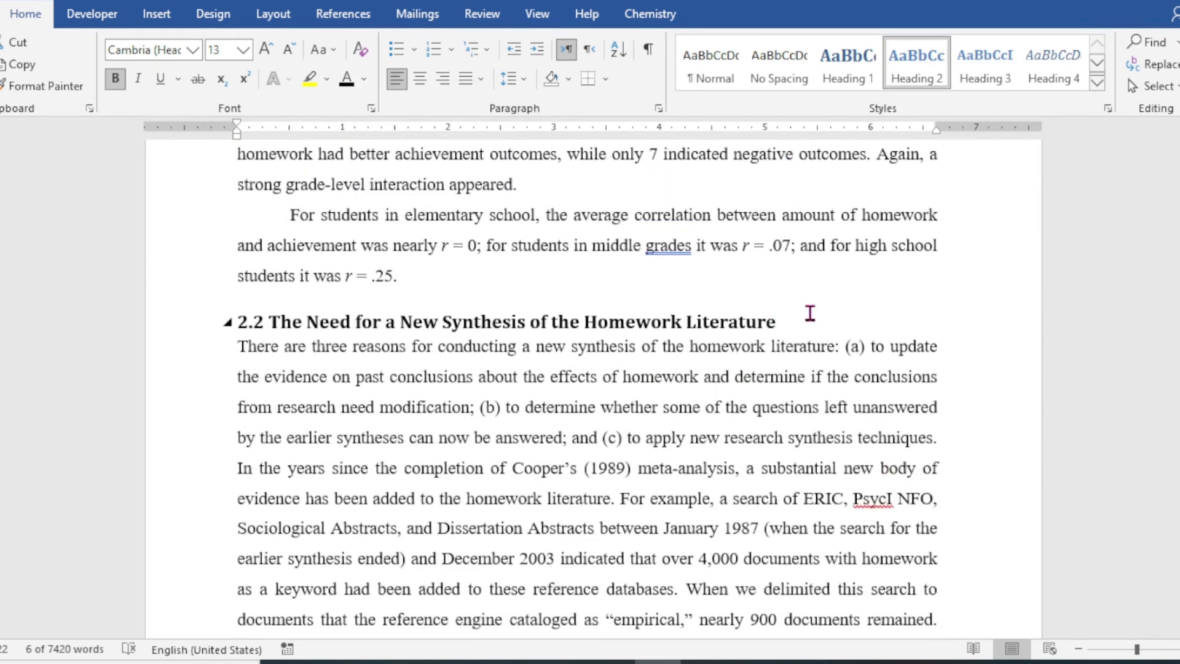
pyautogui.moveTo(811, 313); pyautogui.dragTo(233, 320)
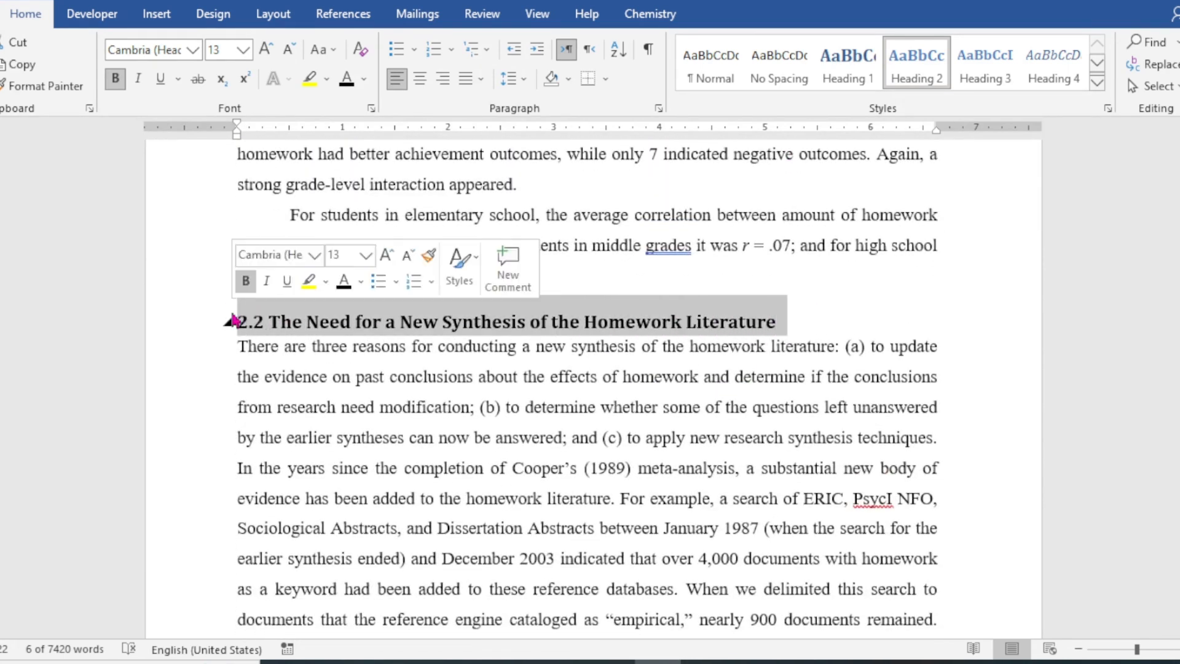
pyautogui.scroll(-3, 862, 304)
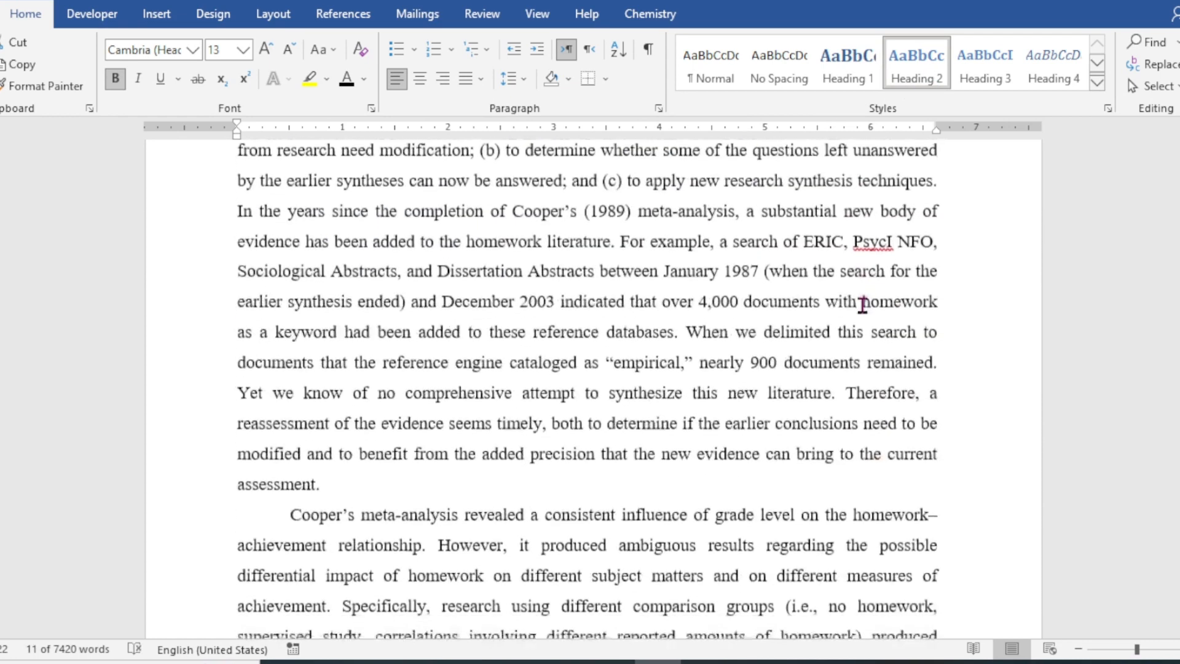
pyautogui.scroll(-15, 862, 304)
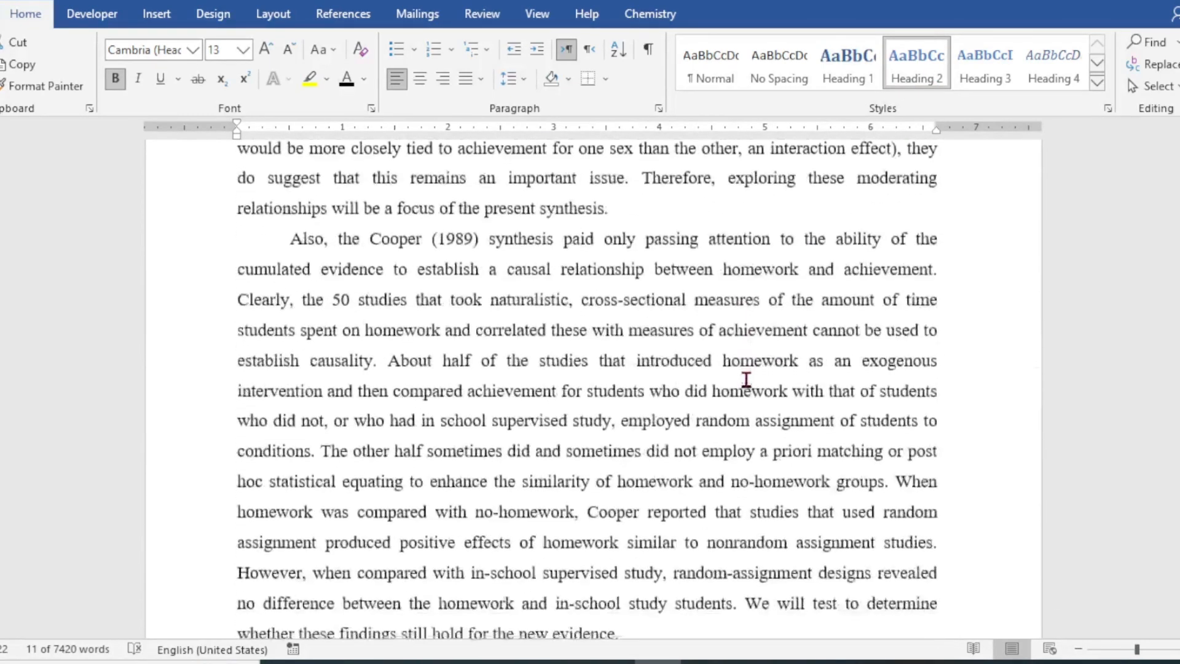
pyautogui.scroll(-10, 746, 380)
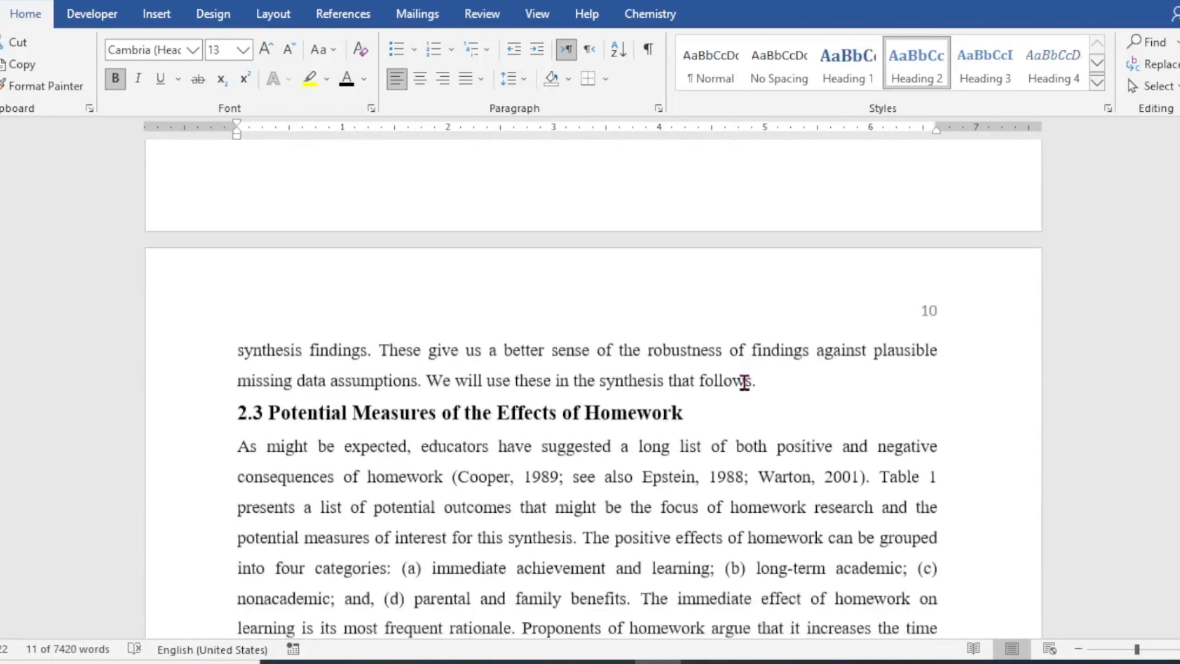
pyautogui.moveTo(709, 407); pyautogui.dragTo(383, 413)
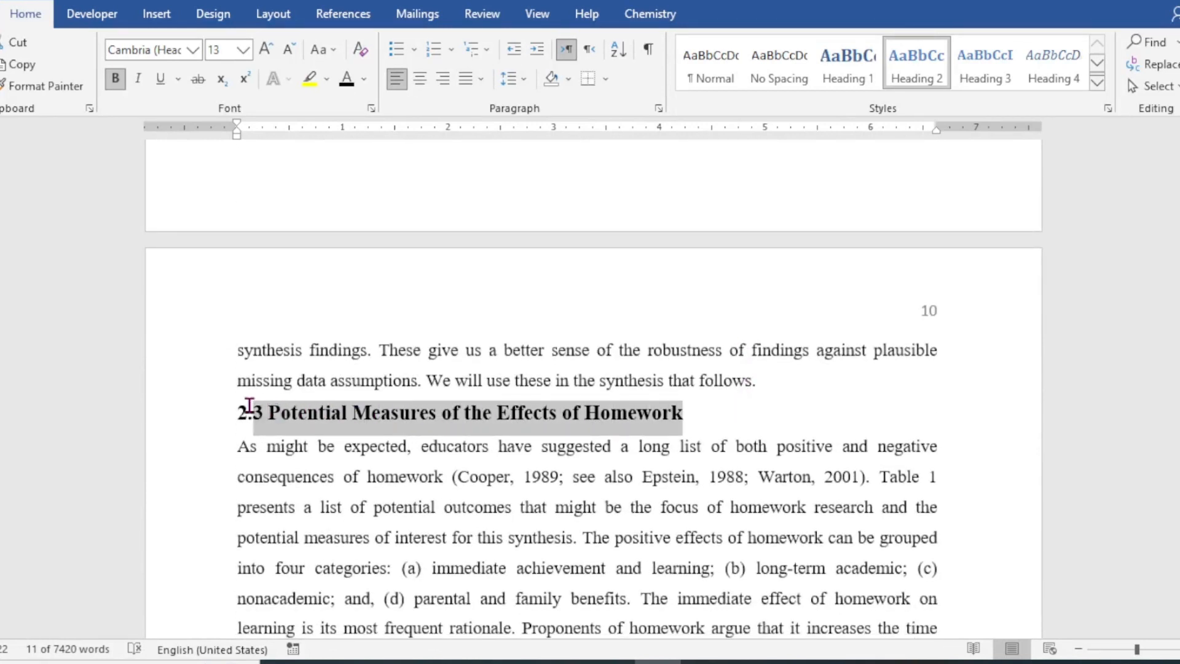
pyautogui.click(916, 68)
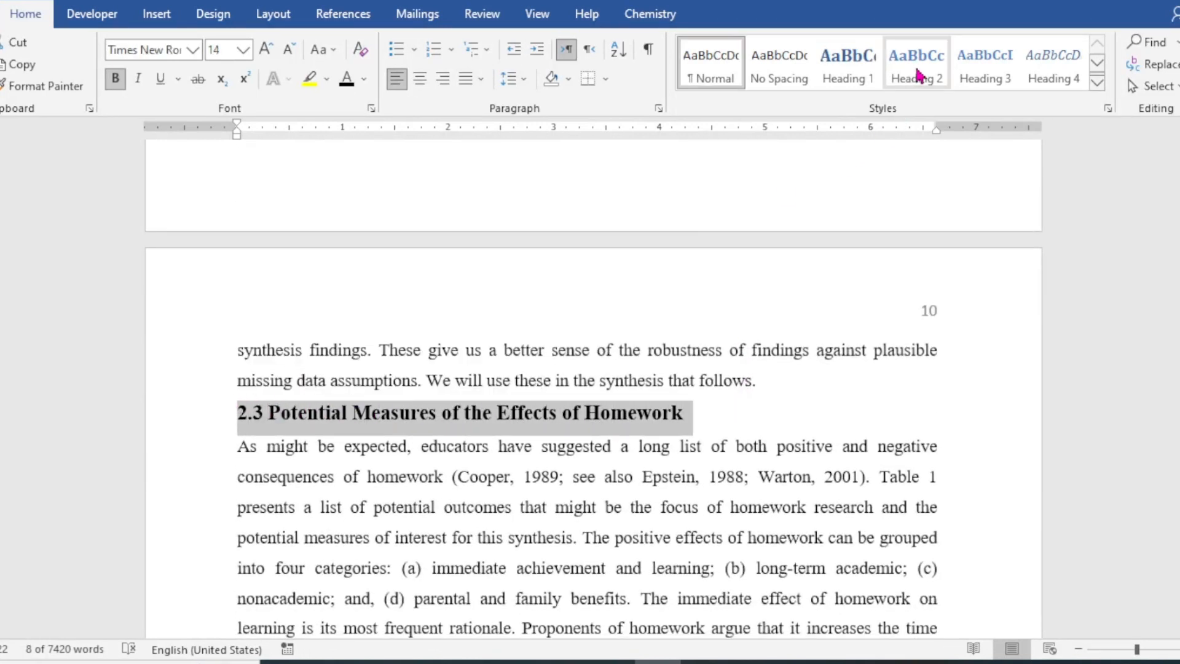
# Apply the Heading 2 style to the "2.4 Academic performance" heading on page 13.
pyautogui.scroll(-5, 791, 371)
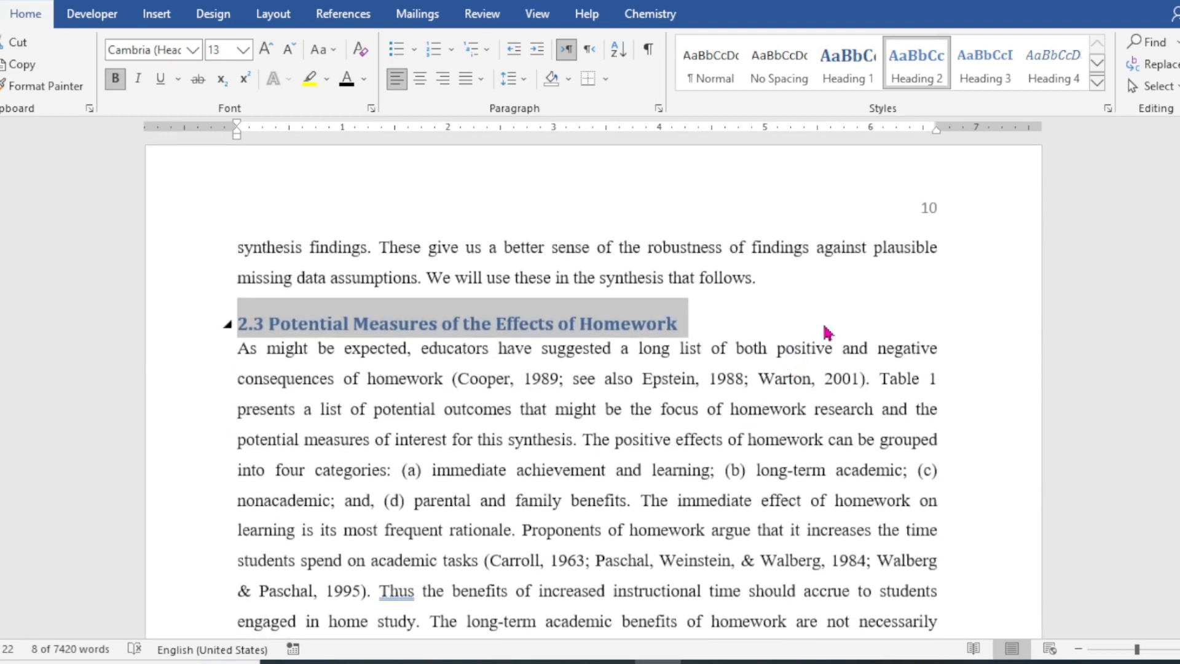
pyautogui.scroll(-3, 829, 318)
pyautogui.scroll(-2, 814, 329)
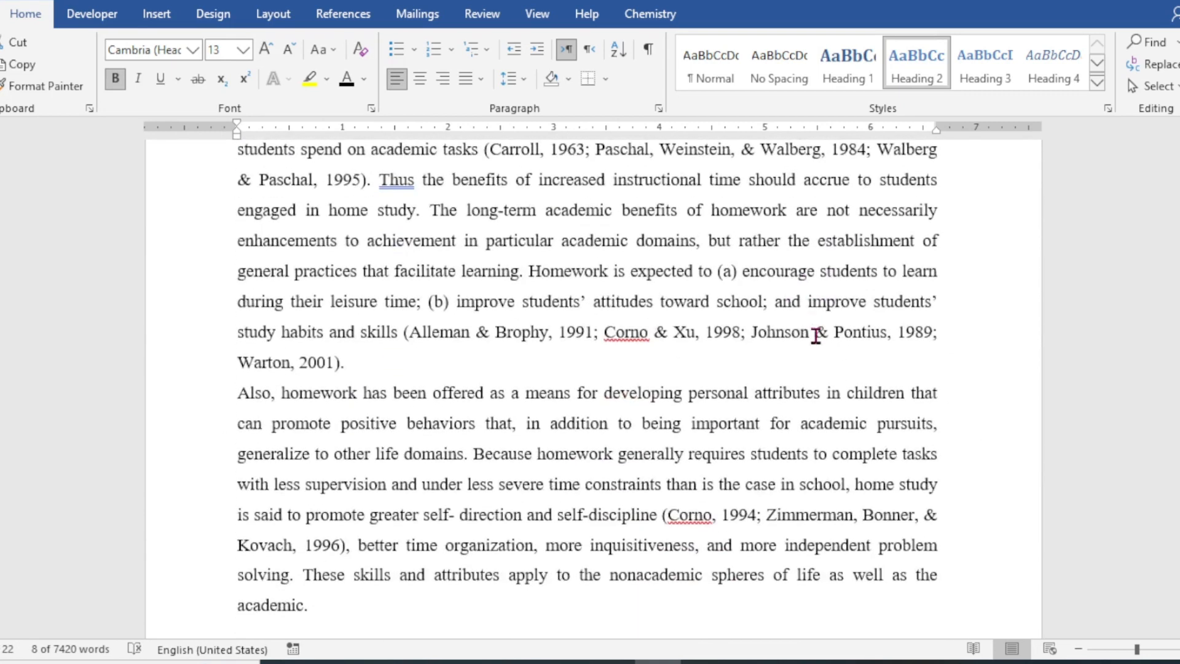
pyautogui.scroll(-13, 816, 335)
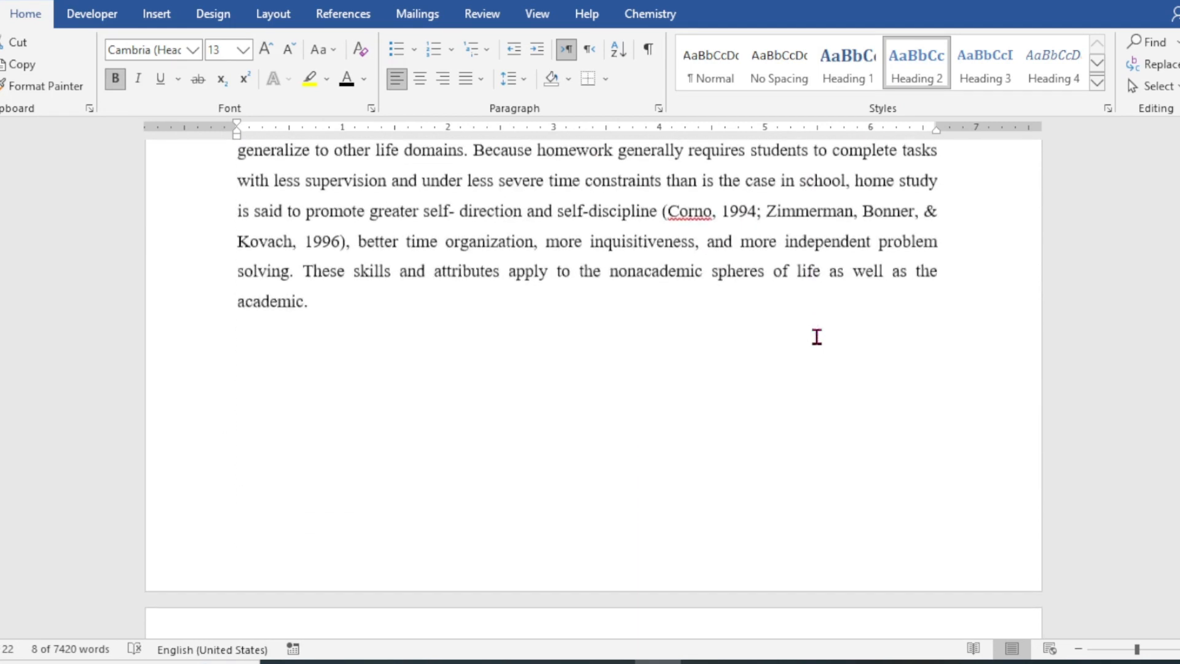
pyautogui.scroll(-14, 823, 338)
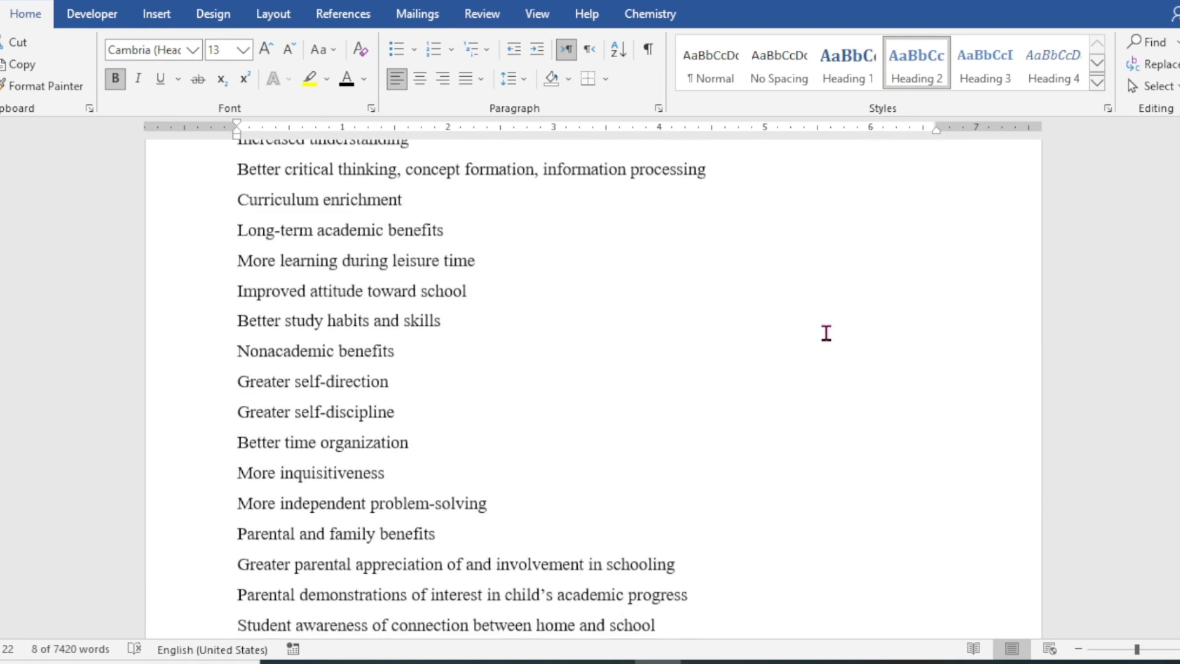
pyautogui.scroll(-20, 830, 335)
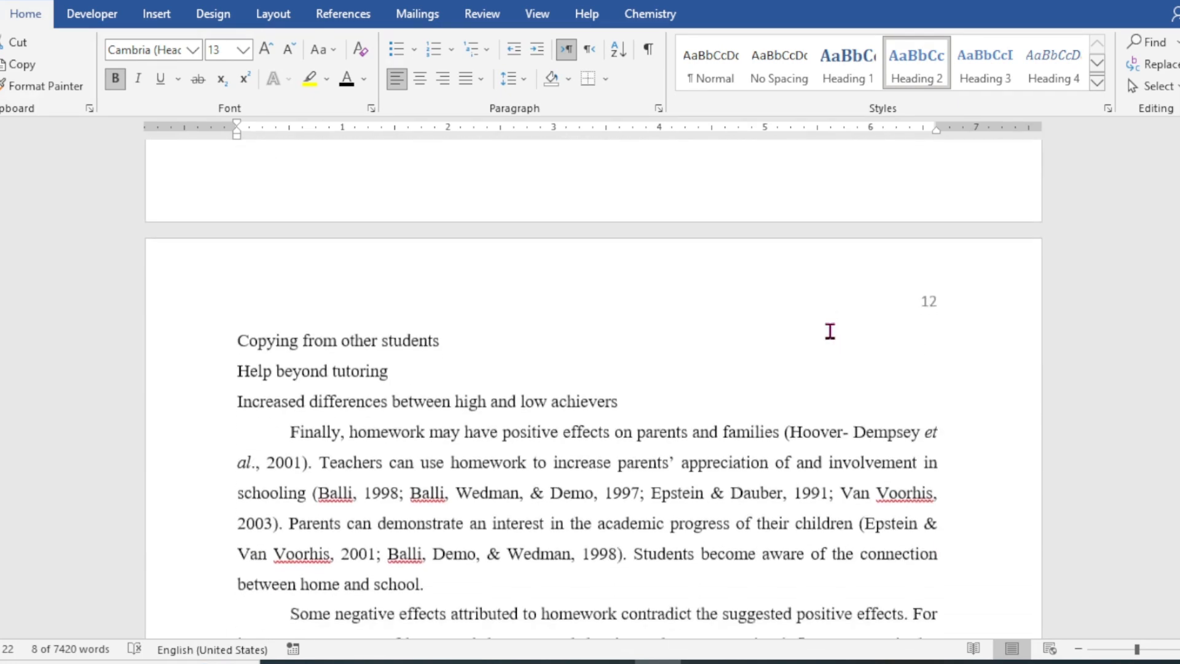
pyautogui.scroll(-20, 836, 325)
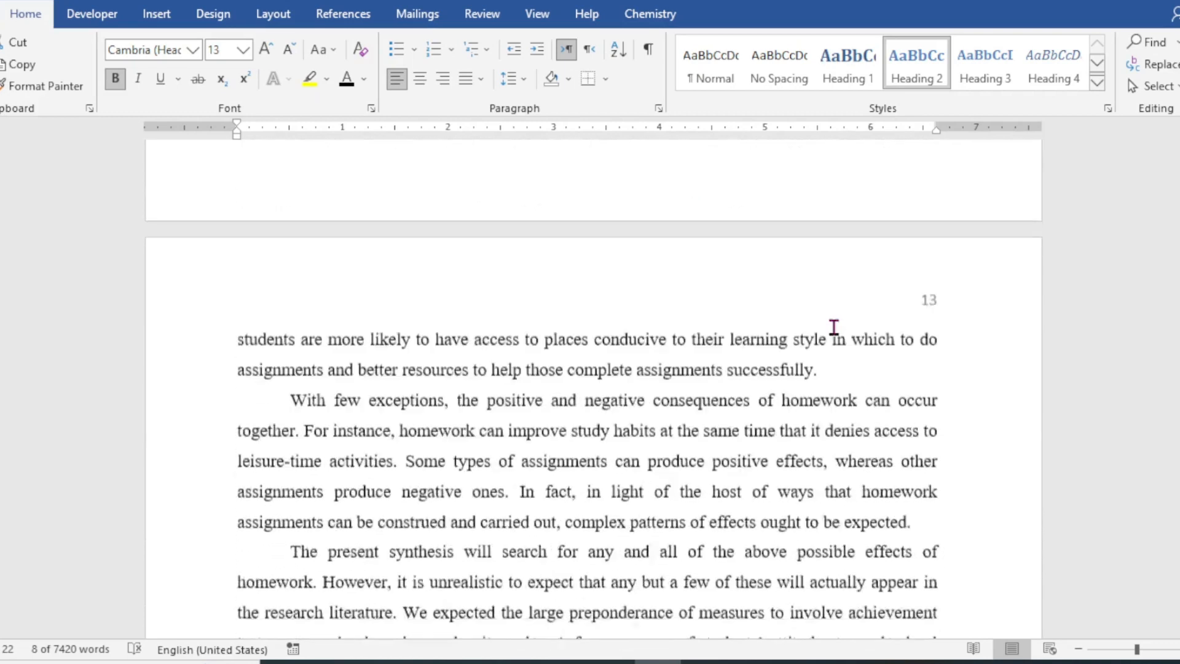
pyautogui.scroll(-3, 835, 324)
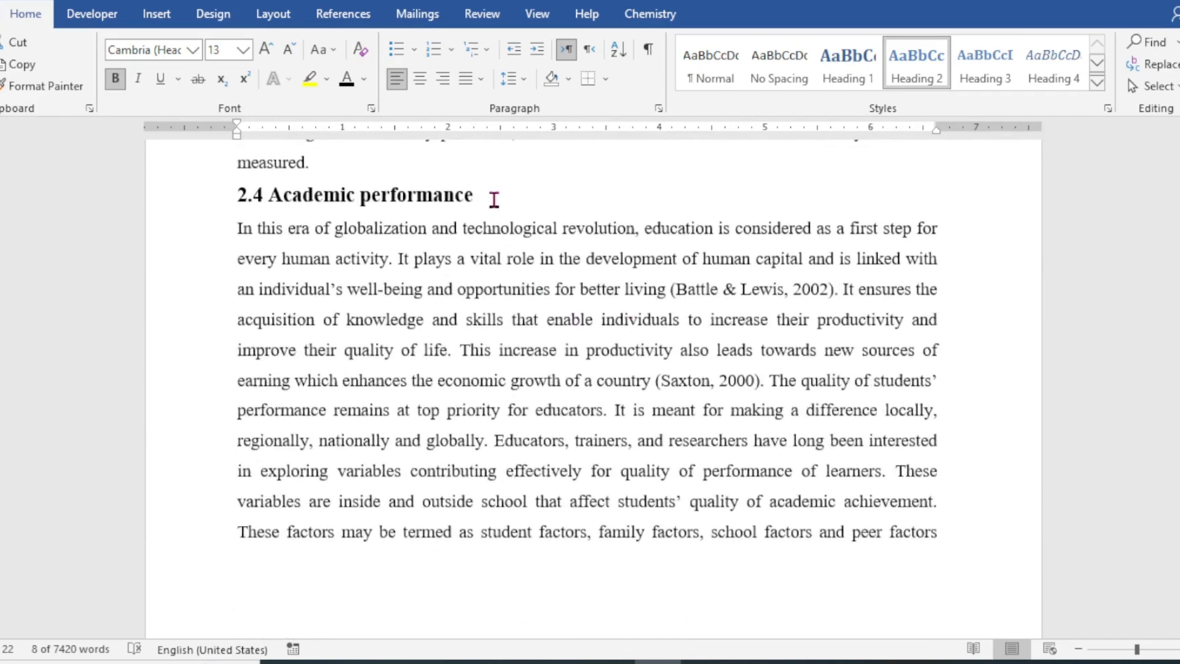
pyautogui.moveTo(221, 198); pyautogui.dragTo(446, 198)
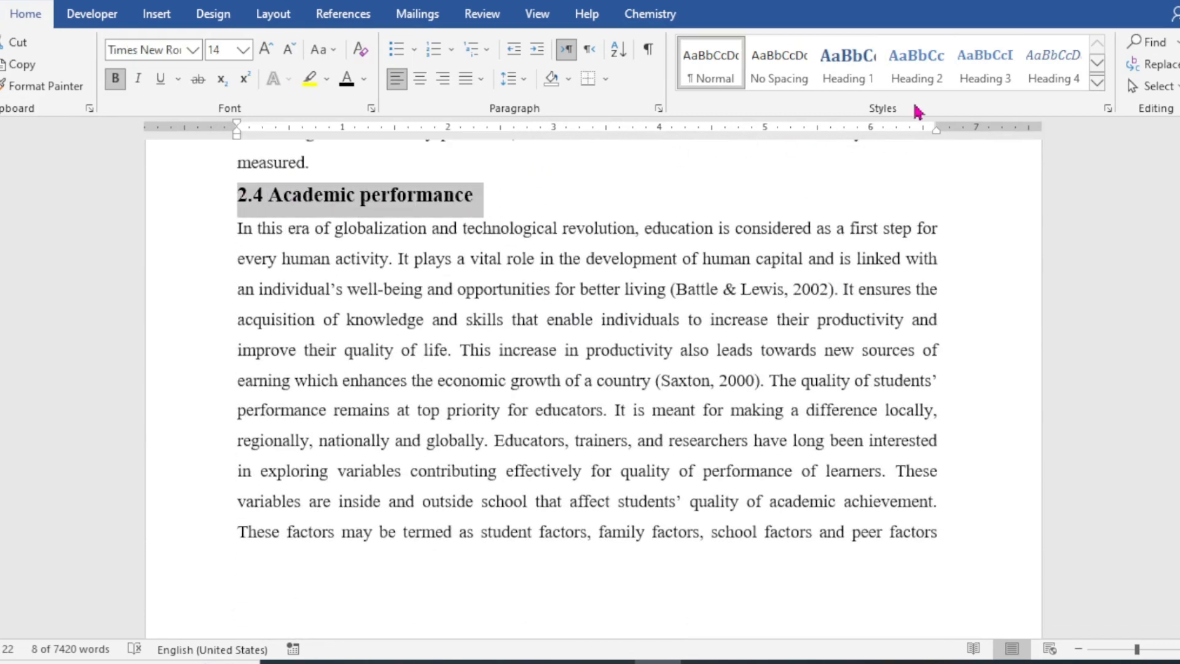
pyautogui.click(919, 68)
# Apply the Heading 3 style to the "2.4.1 Self-esteem, self-concept, and performance" subheading.
pyautogui.scroll(-15, 665, 409)
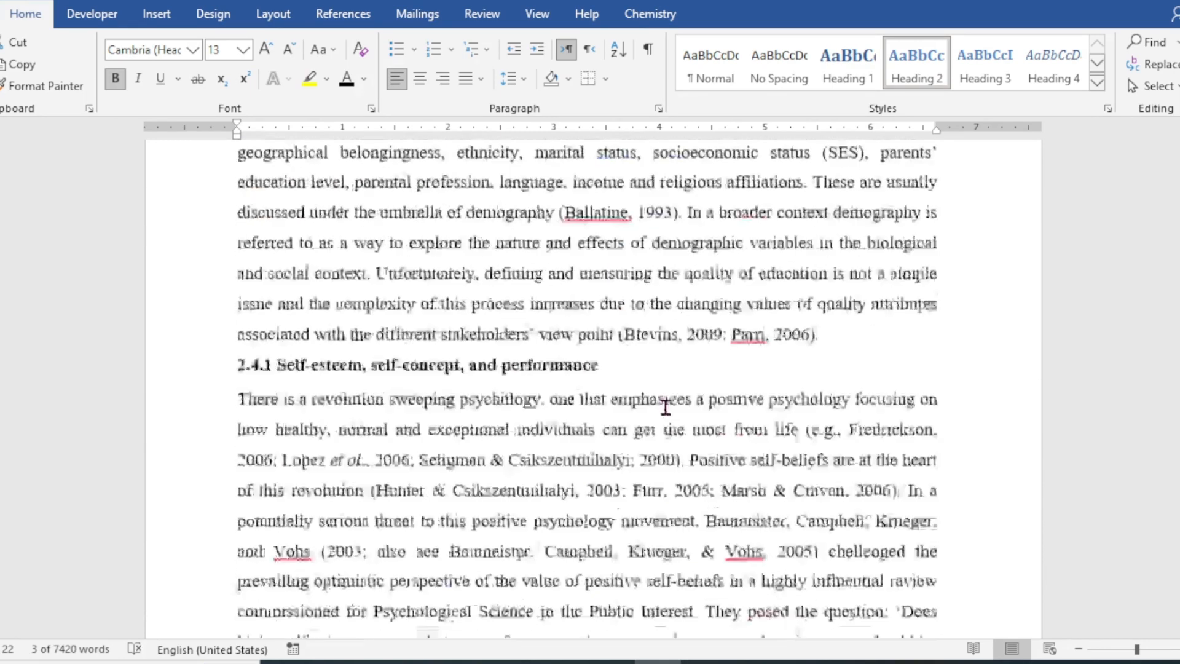
pyautogui.scroll(-6, 665, 408)
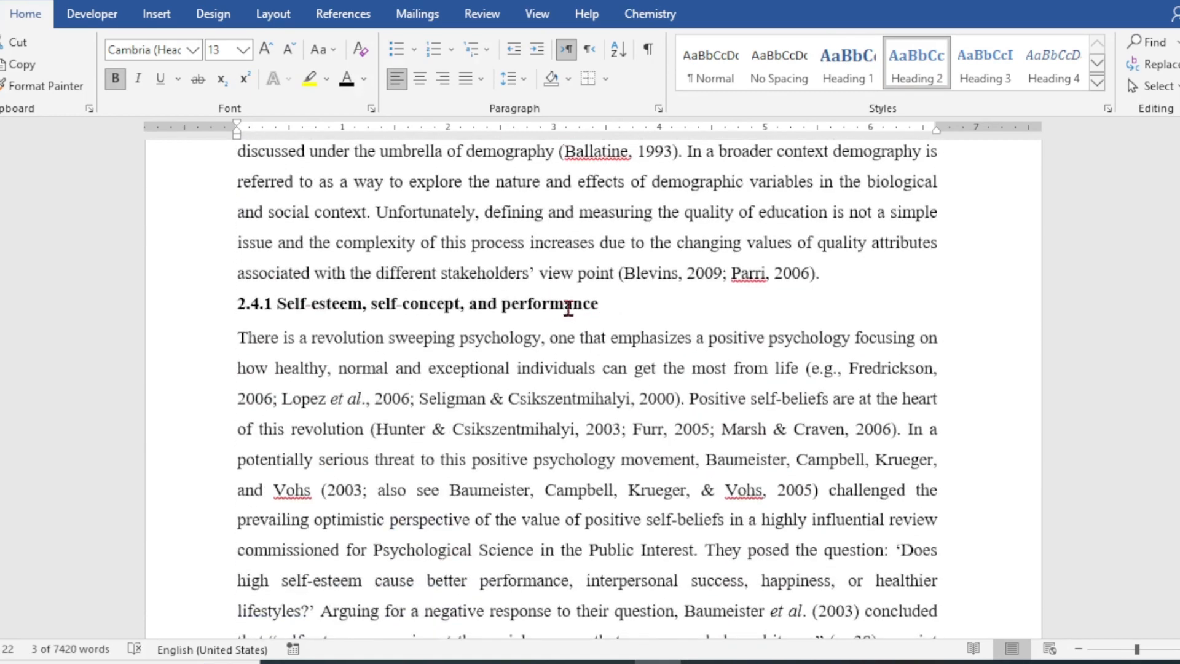
pyautogui.click(985, 67)
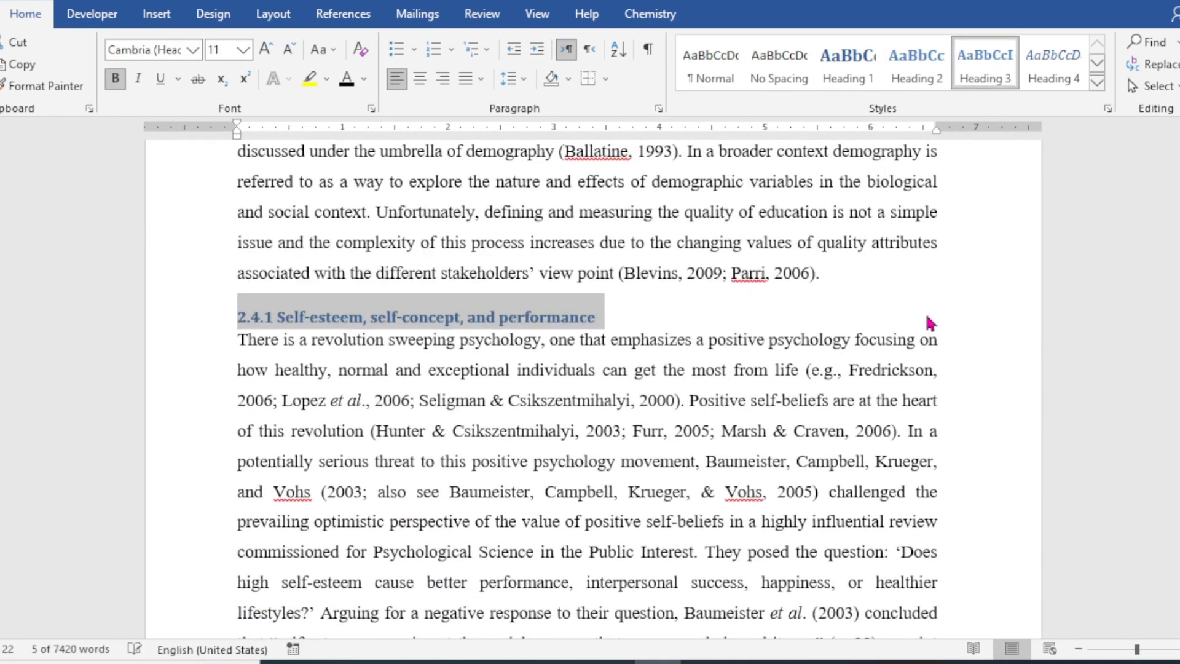
# Check the heading styles applied through Chapter 02, going back from 2.4.1 to the chapter title.
pyautogui.scroll(4, 751, 428)
pyautogui.scroll(-2, 751, 428)
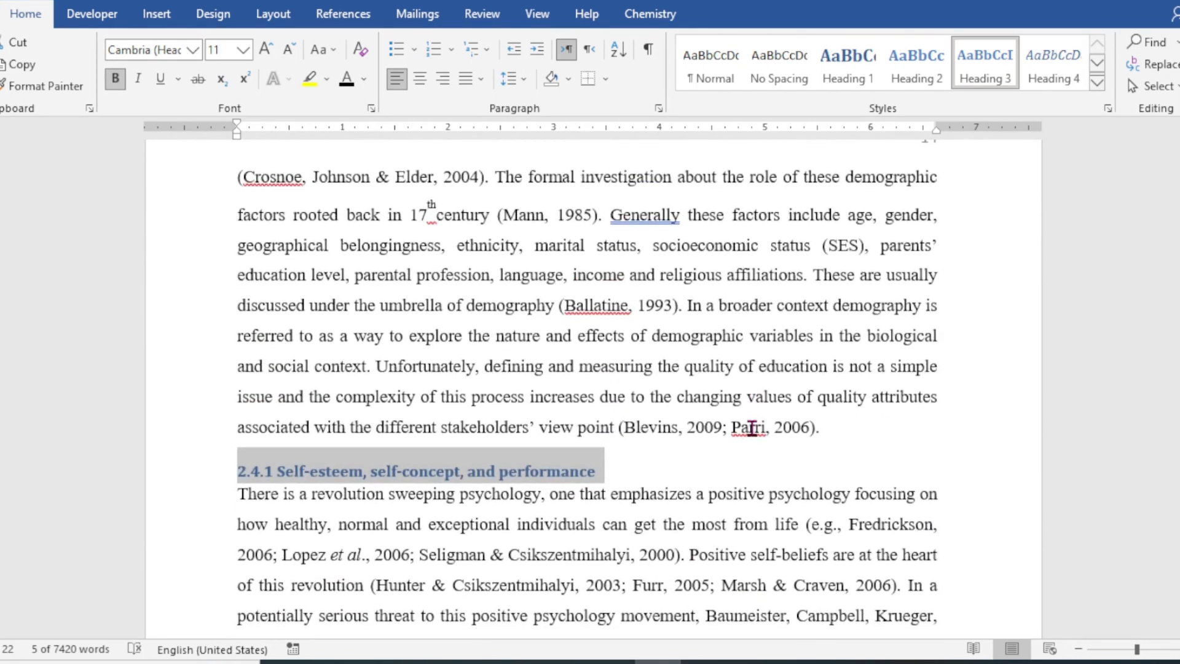
pyautogui.scroll(15, 752, 429)
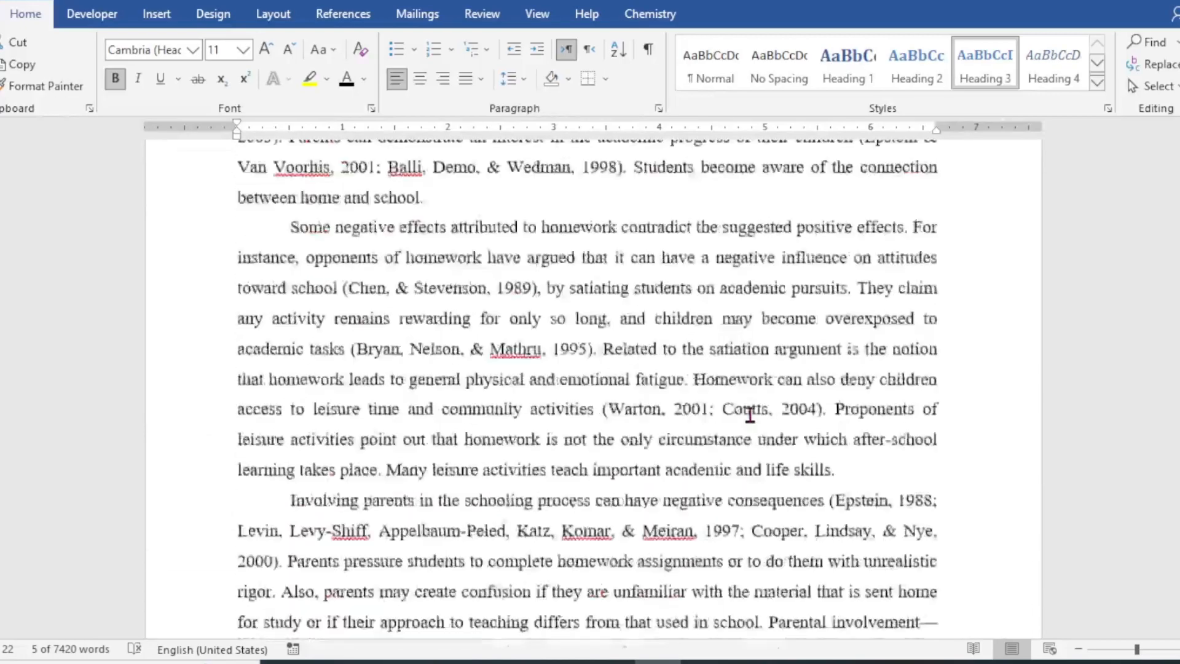
pyautogui.scroll(15, 750, 415)
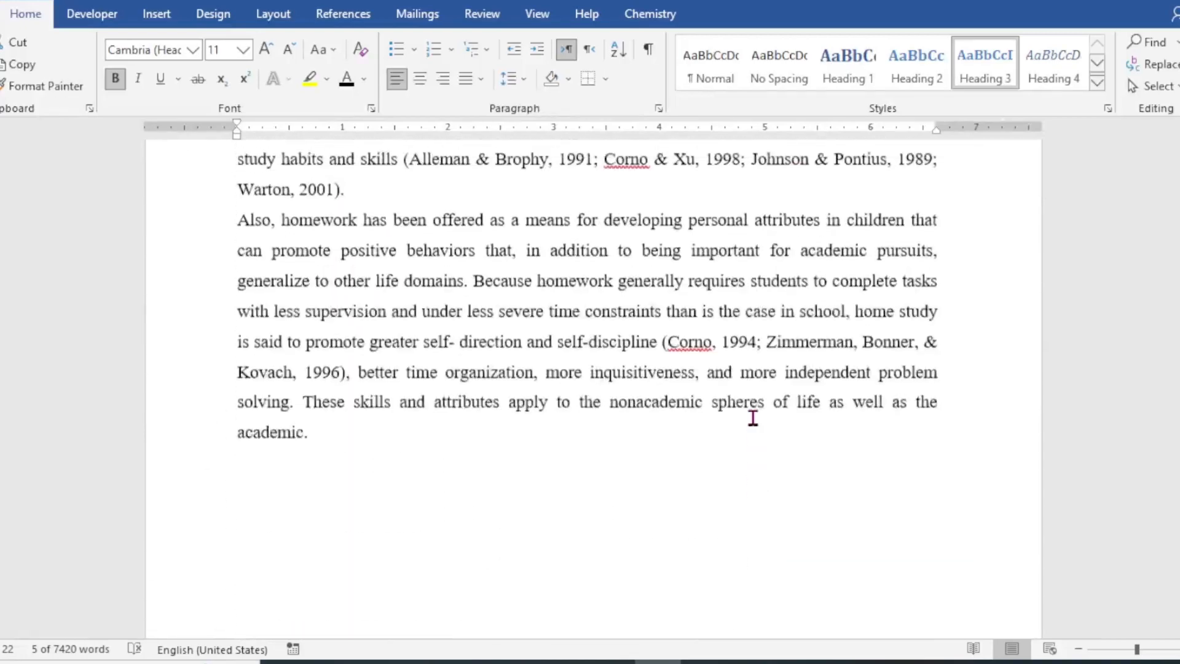
pyautogui.scroll(15, 753, 418)
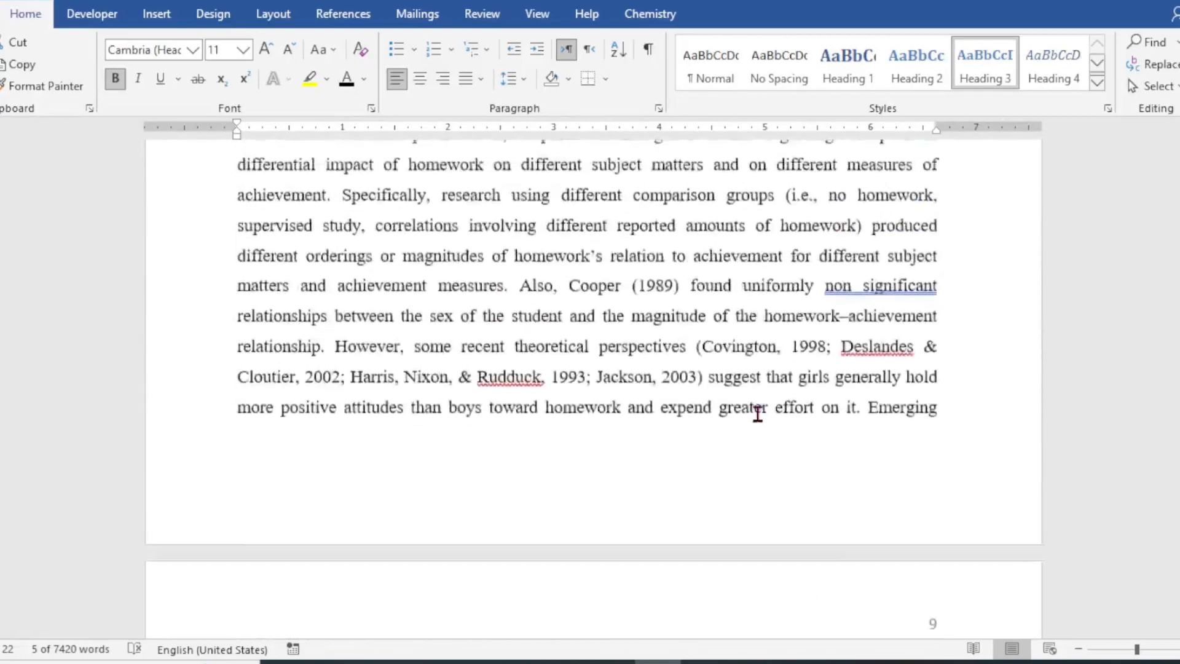
pyautogui.scroll(15, 757, 413)
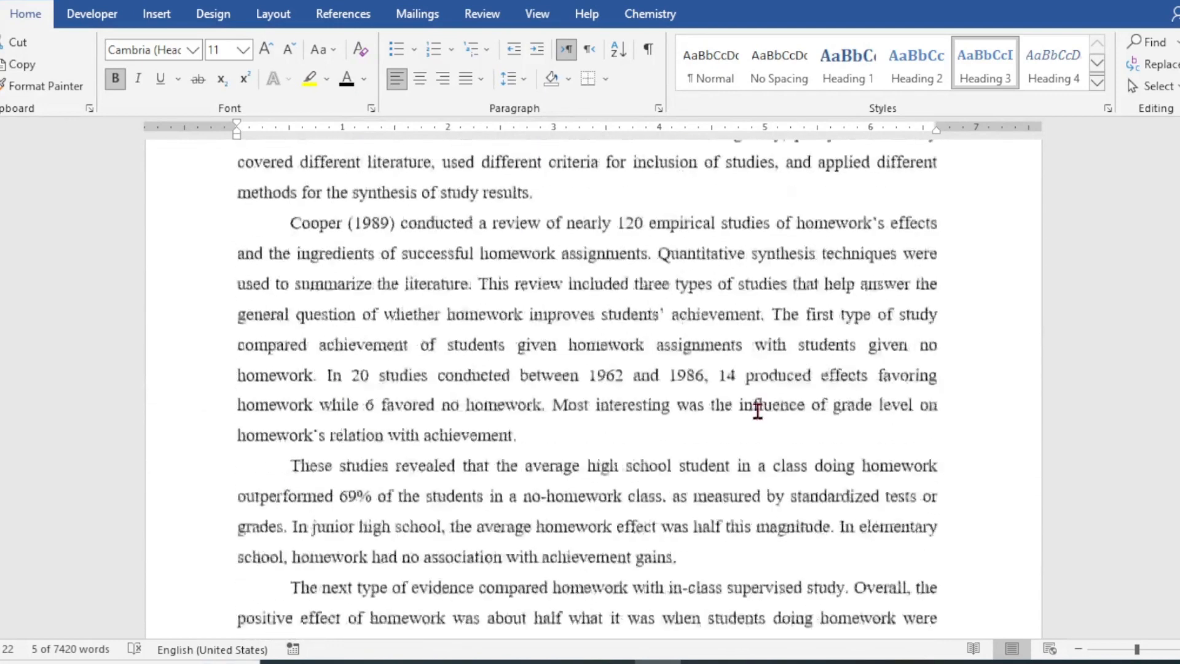
pyautogui.scroll(5, 758, 411)
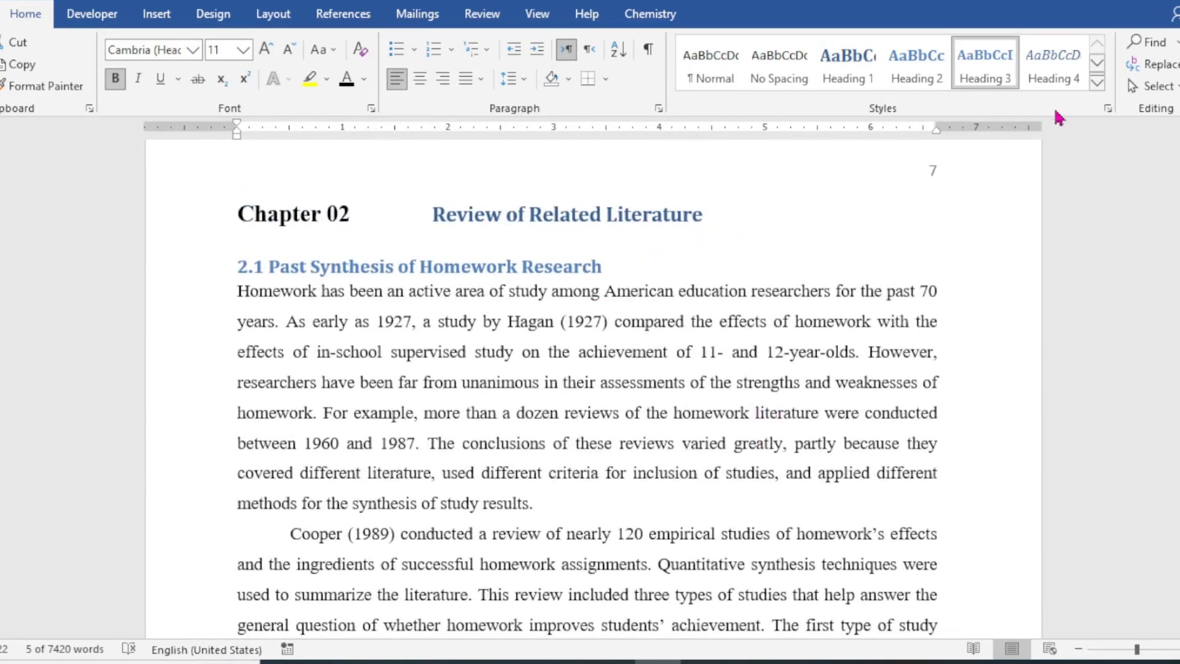
# View the Styles list and its Style Pane Options, closing both without changing any setting.
pyautogui.click(1109, 109)
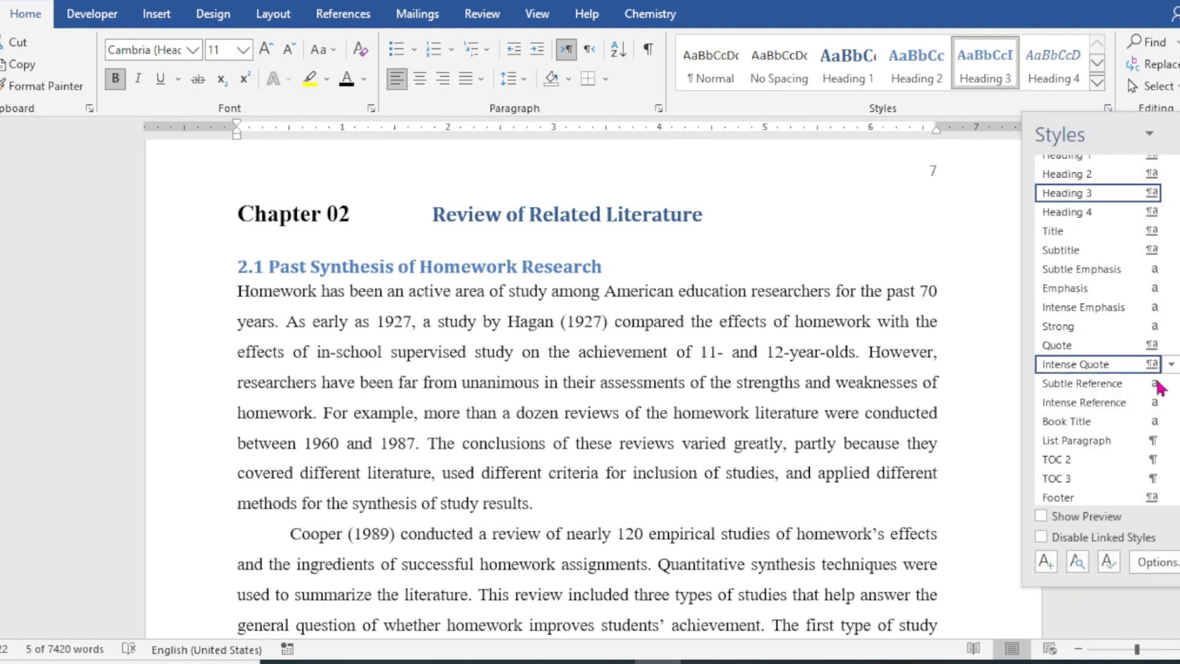
pyautogui.click(1159, 568)
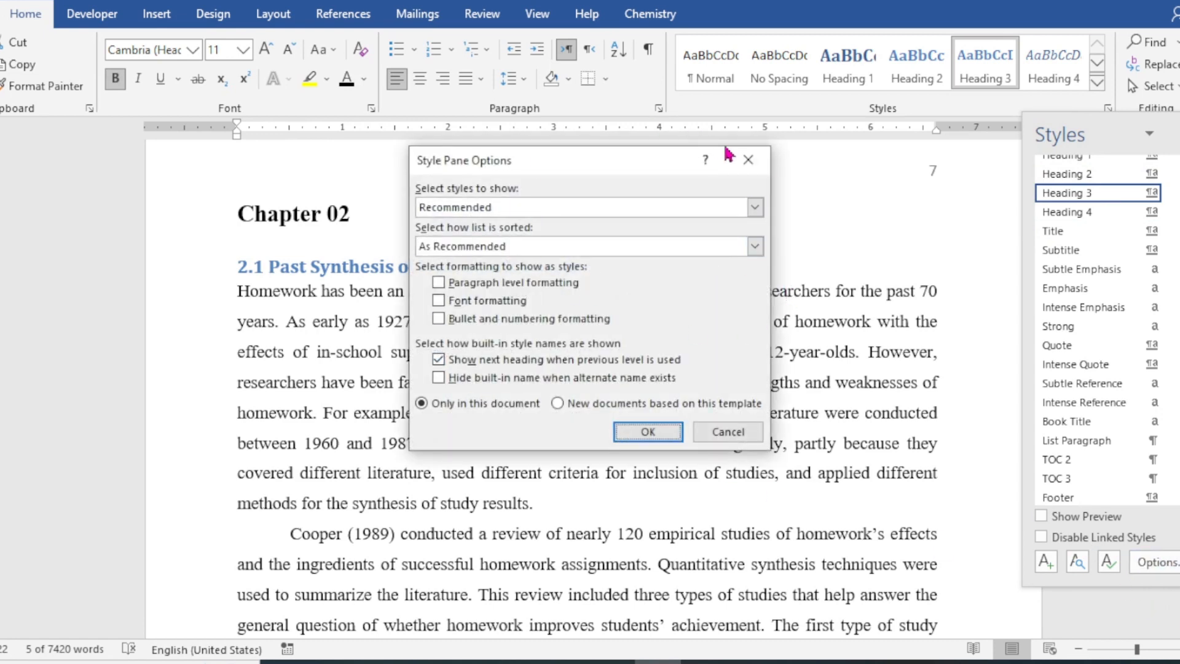
pyautogui.click(748, 160)
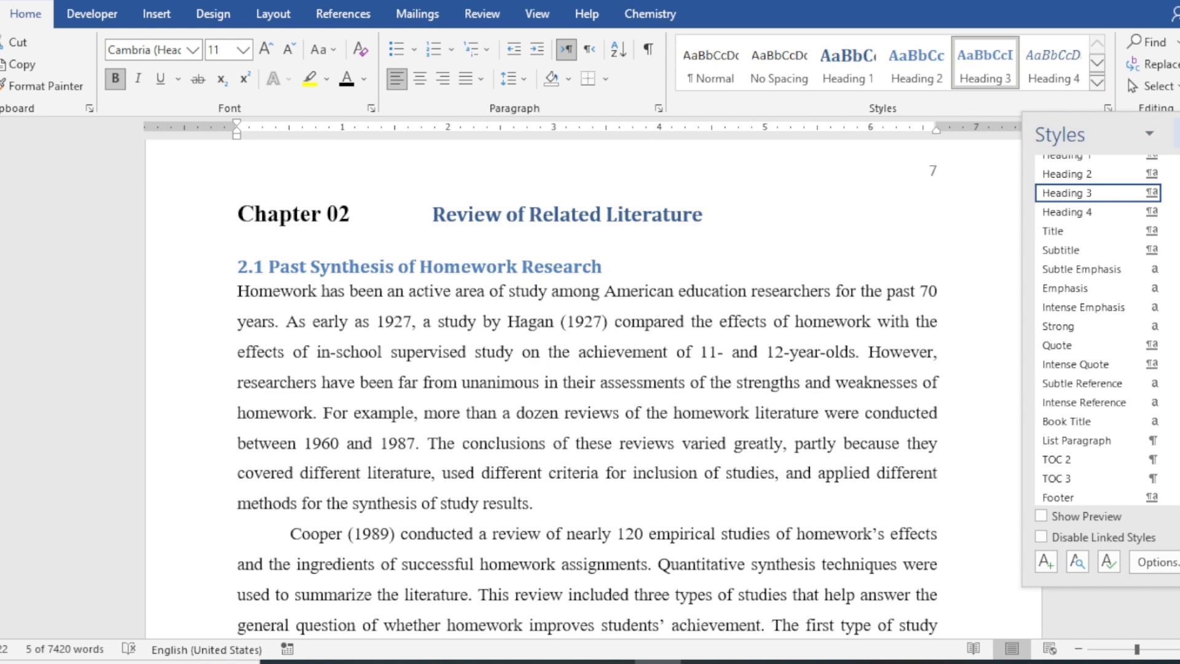
pyautogui.click(1108, 108)
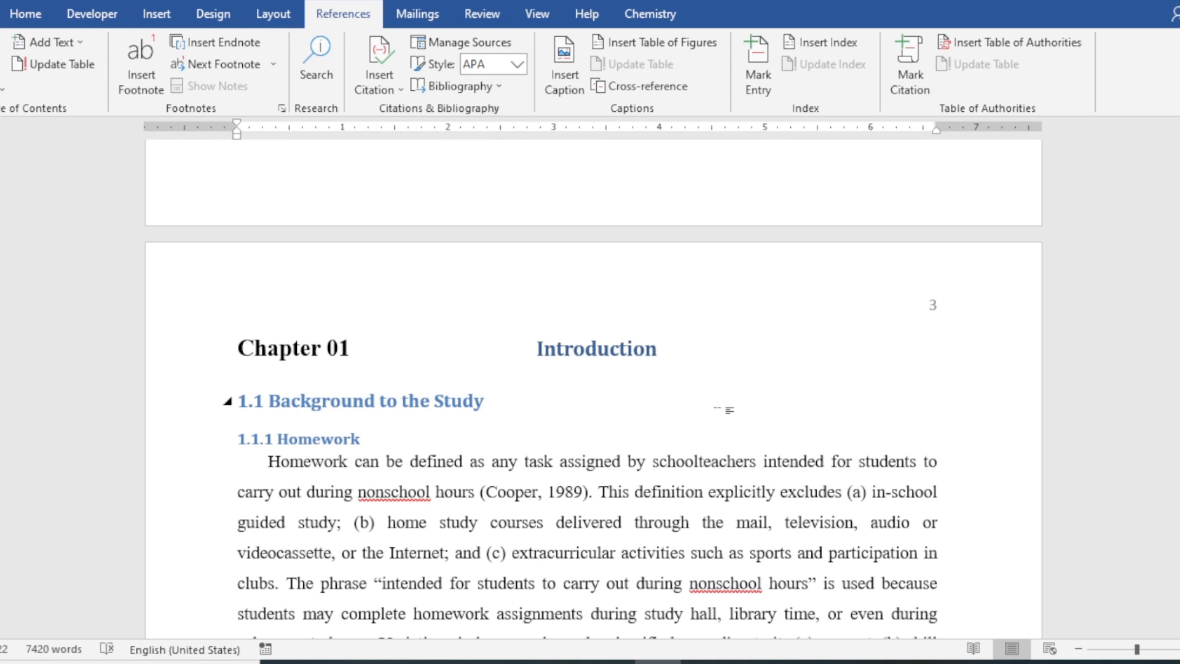
# Insert the built-in Automatic Table 1 below the "Table of Contents" title on page 2.
pyautogui.scroll(3, 718, 415)
pyautogui.scroll(3, 718, 414)
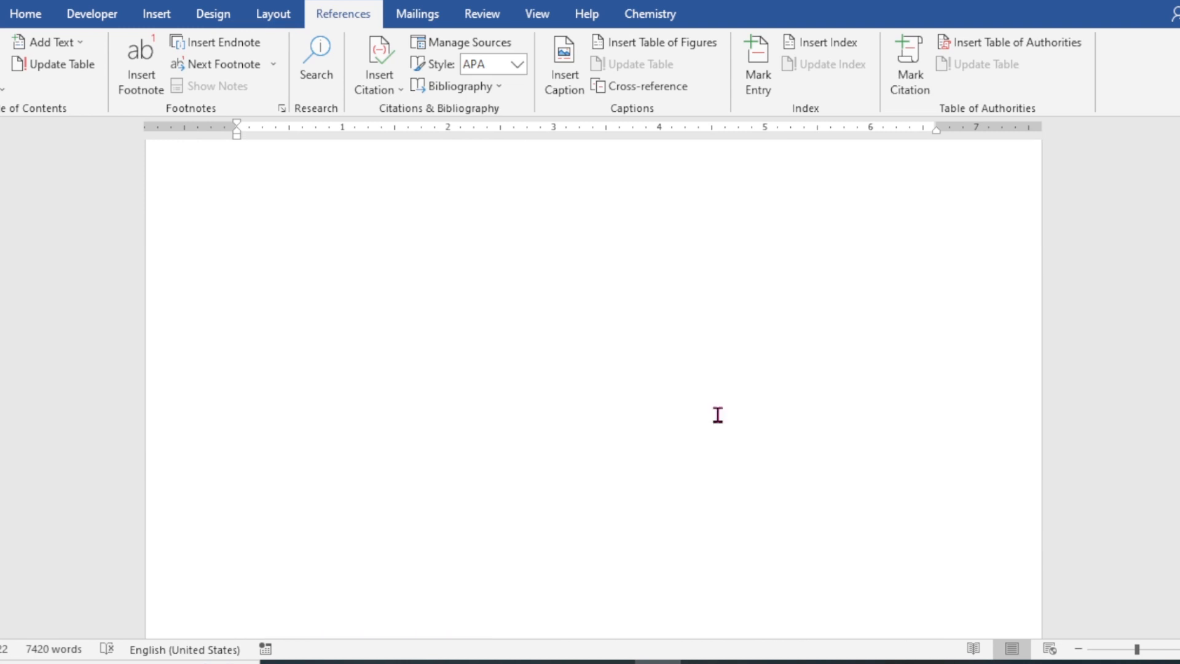
pyautogui.scroll(5, 718, 415)
pyautogui.scroll(-2, 646, 422)
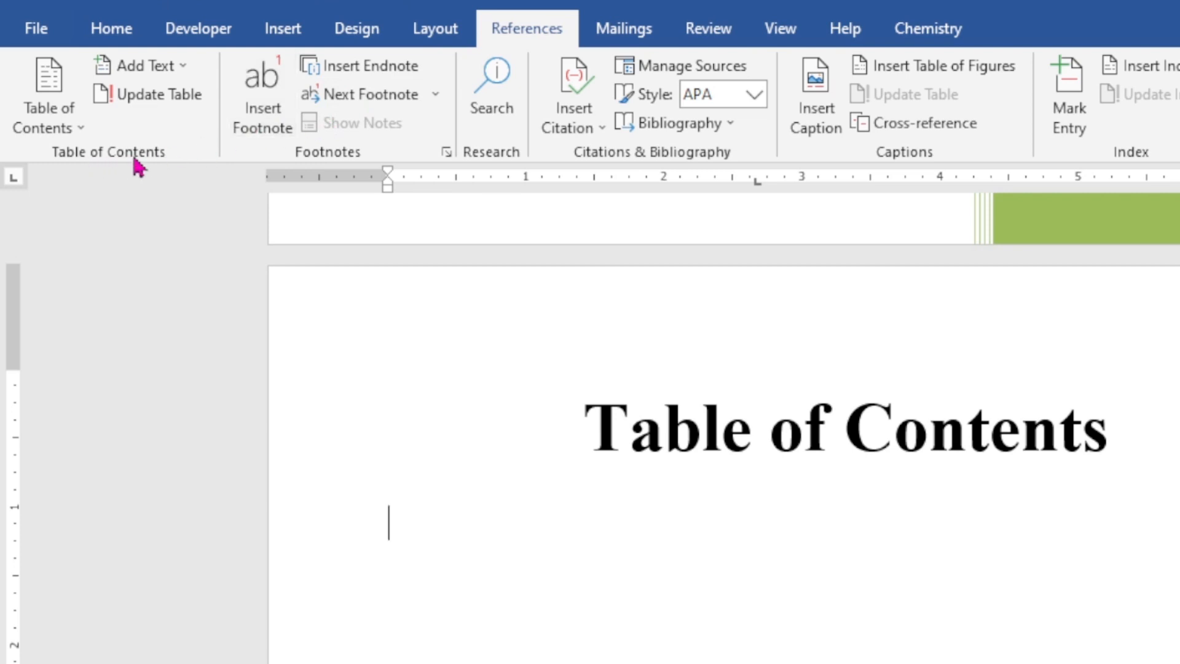
pyautogui.click(61, 117)
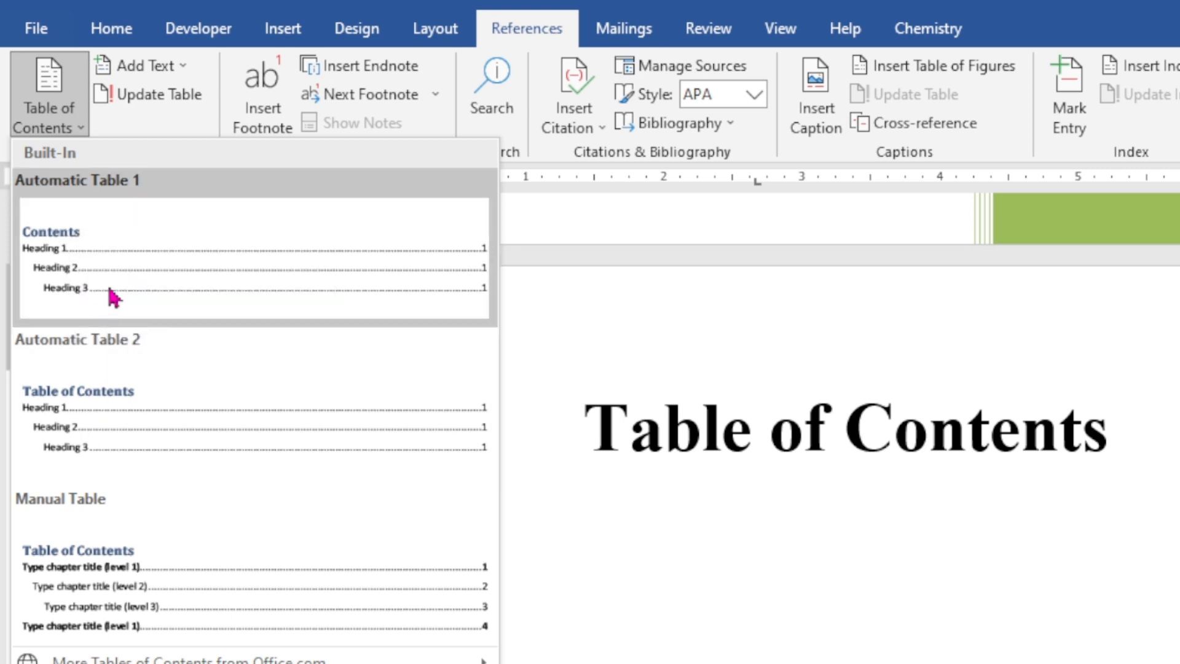
pyautogui.click(132, 264)
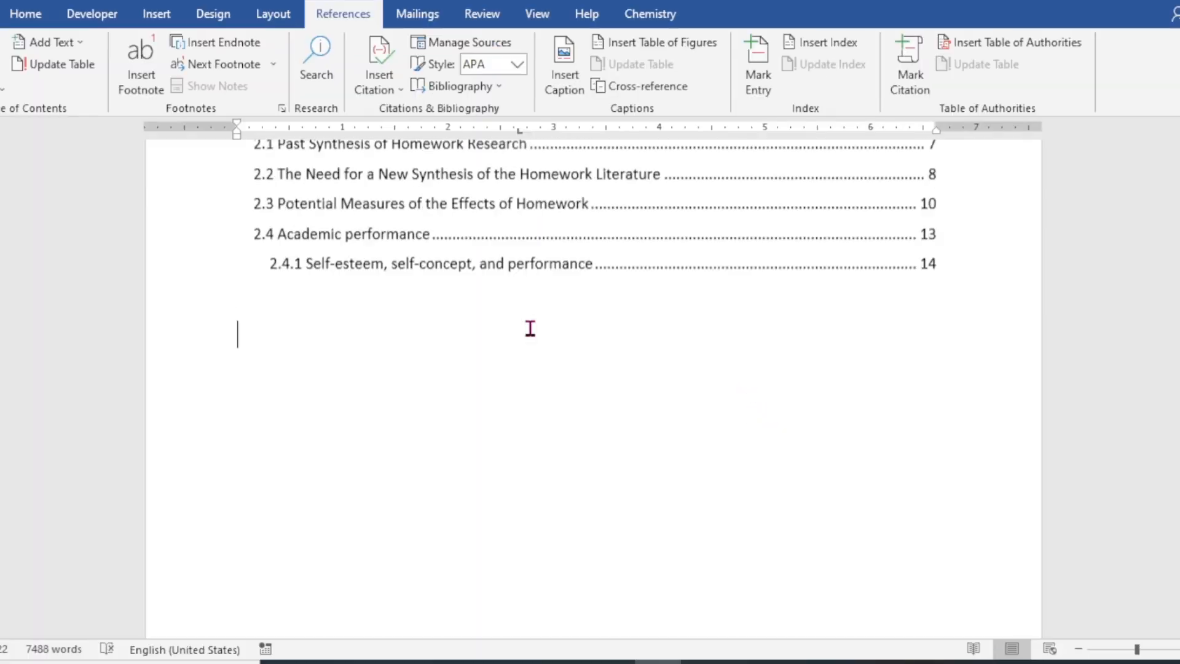
# Examine the entries and page numbers in the inserted table of contents and compare them with the Chapter 01 headings.
pyautogui.scroll(6, 530, 328)
pyautogui.scroll(-2, 551, 312)
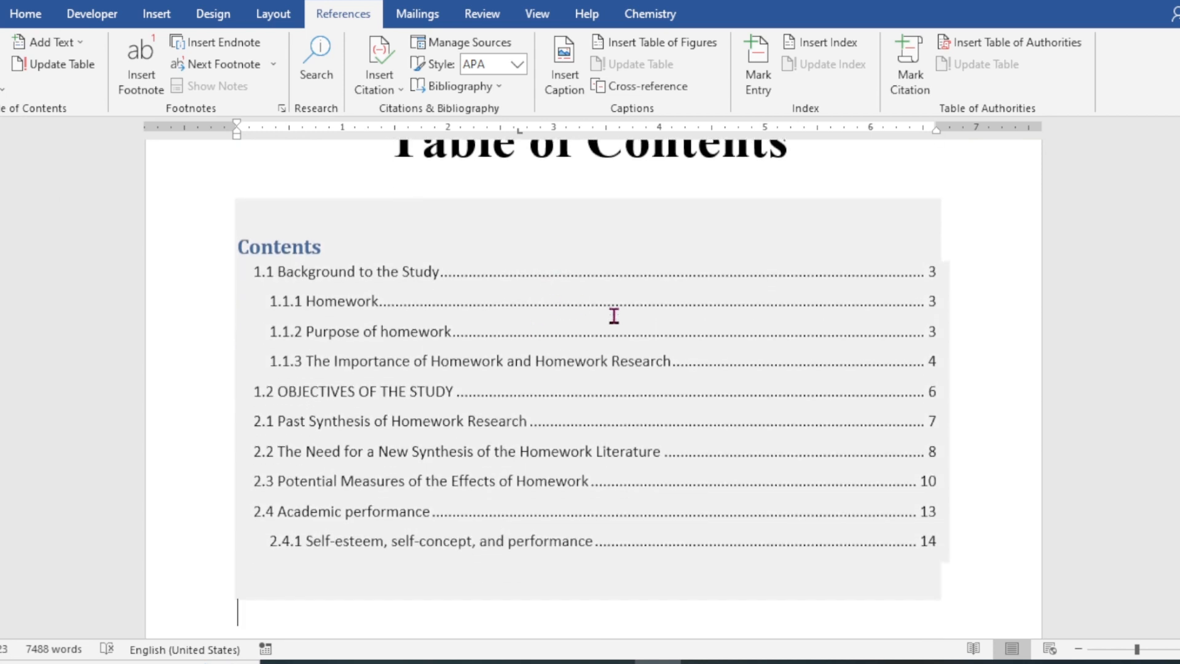
pyautogui.scroll(-1, 680, 387)
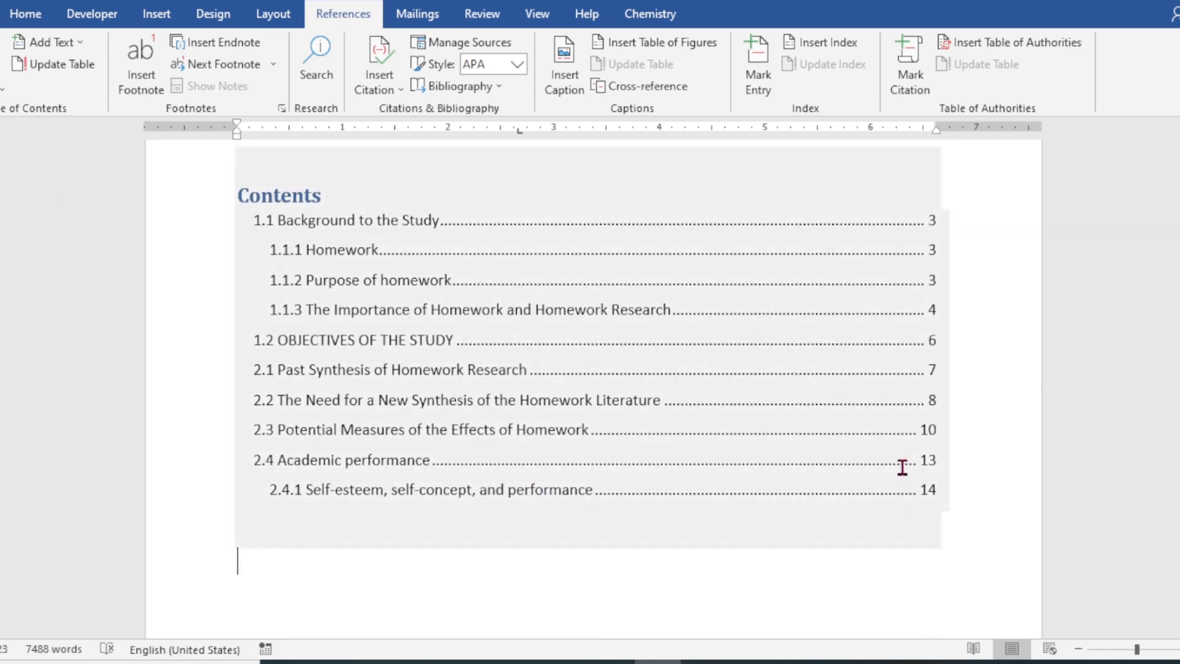
pyautogui.scroll(1, 901, 467)
pyautogui.scroll(-1, 816, 448)
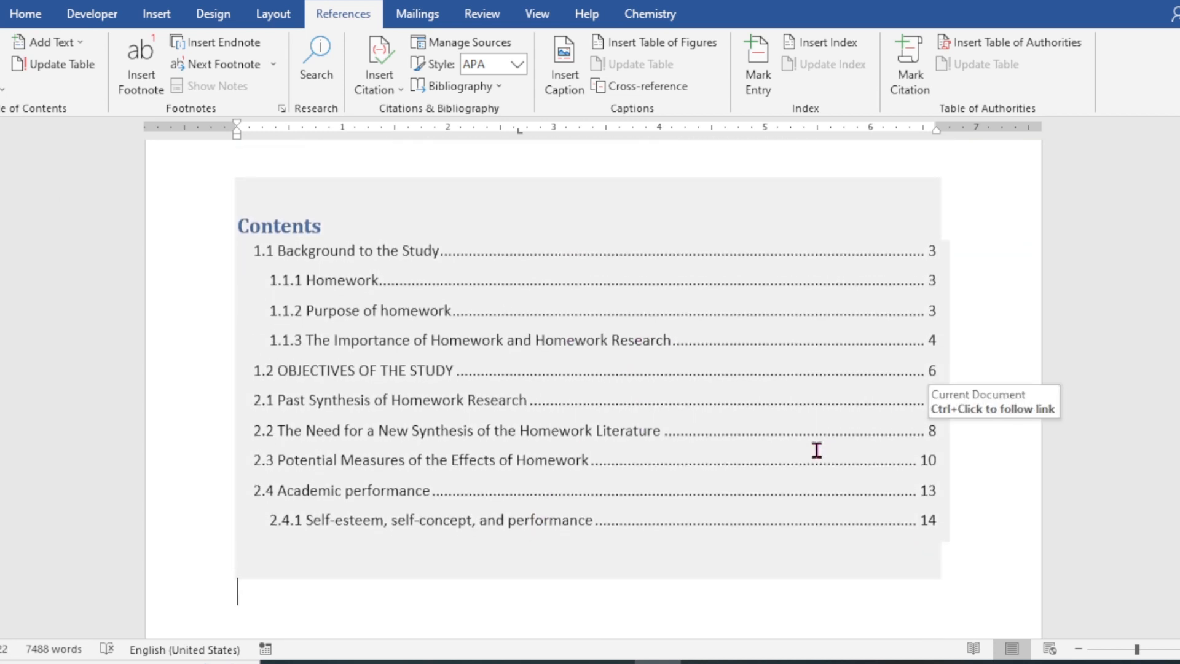
pyautogui.scroll(1, 813, 447)
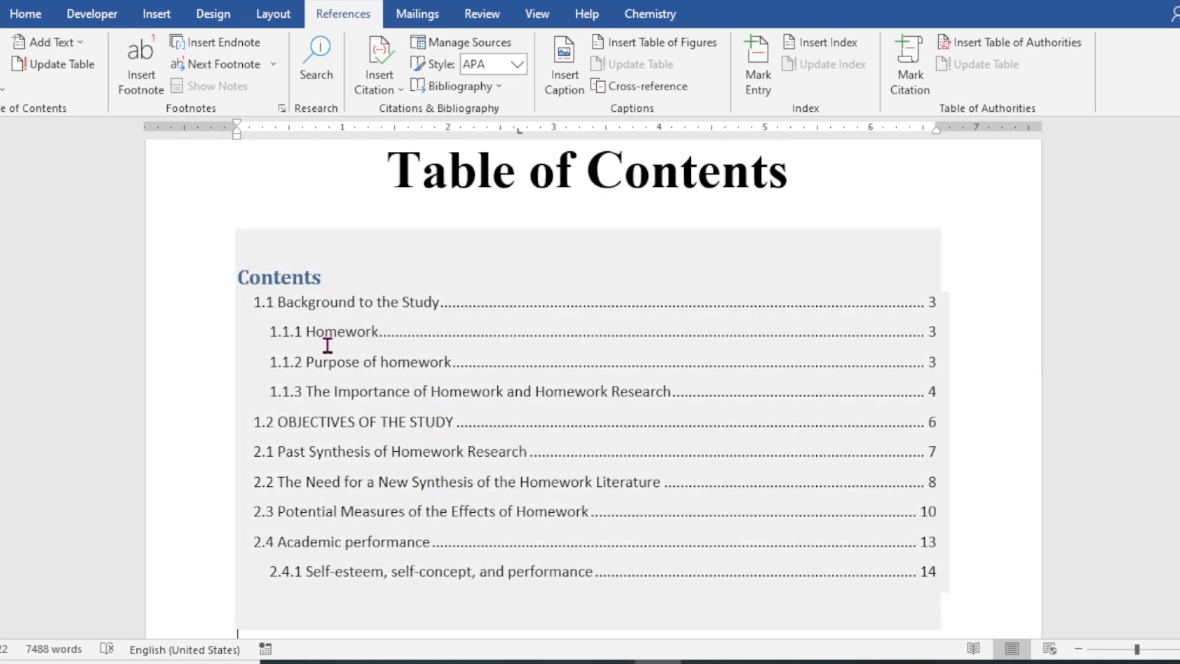
pyautogui.scroll(-10, 920, 351)
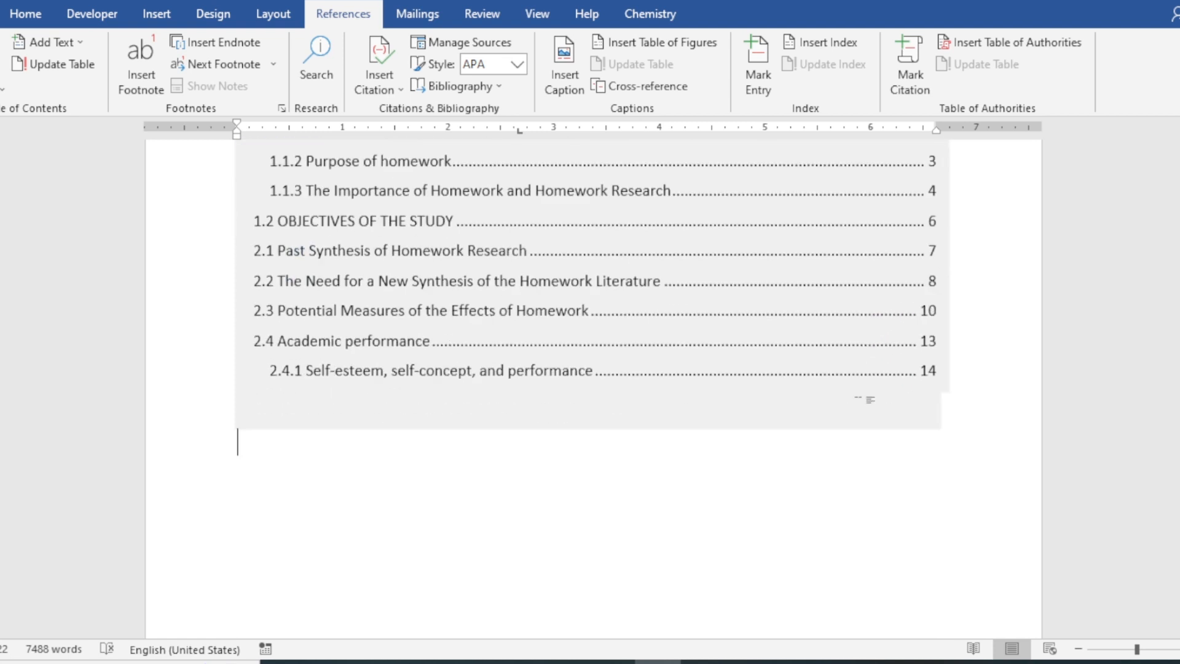
pyautogui.scroll(-5, 857, 410)
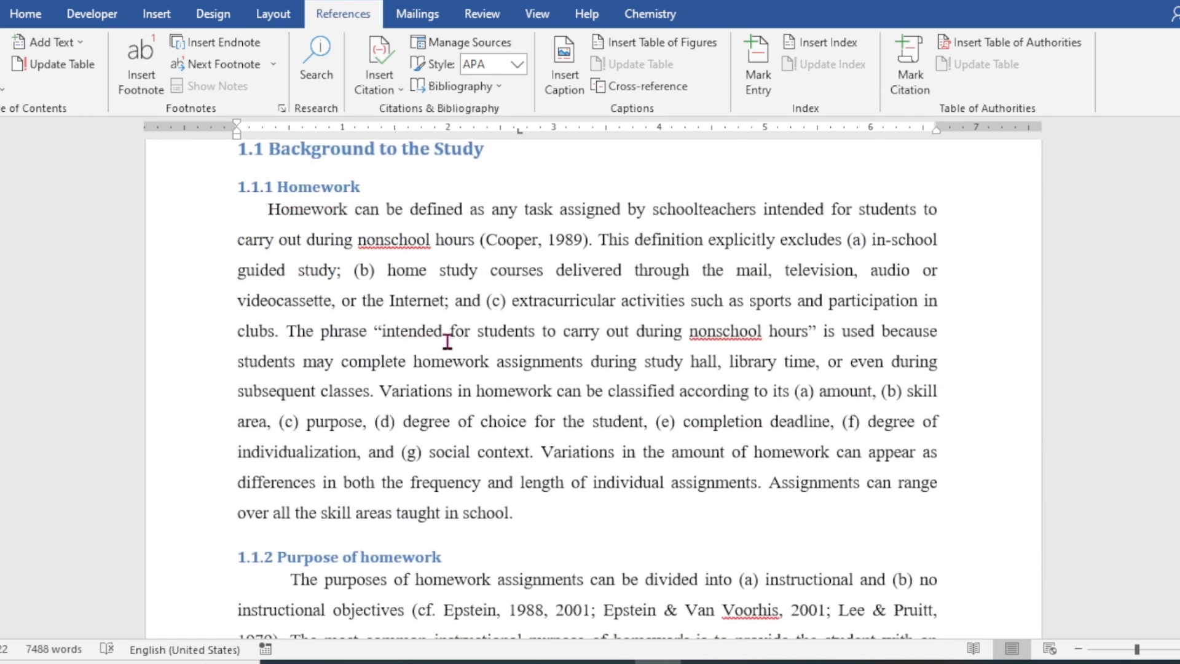
pyautogui.scroll(-5, 447, 341)
pyautogui.scroll(18, 569, 394)
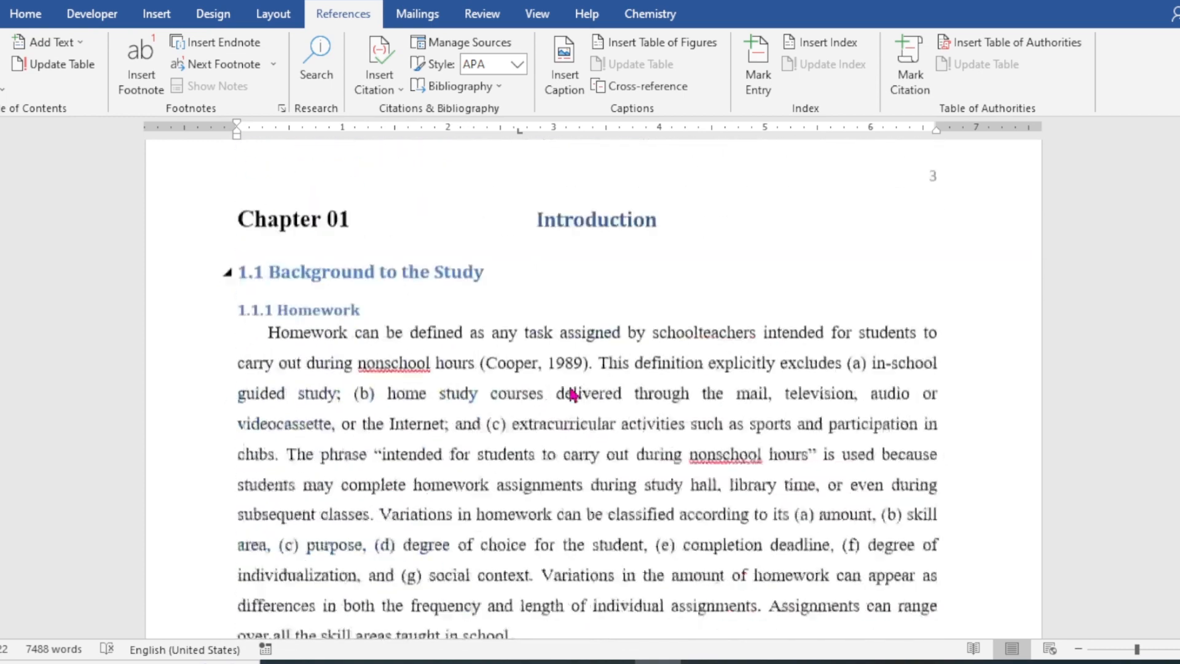
pyautogui.scroll(1, 572, 391)
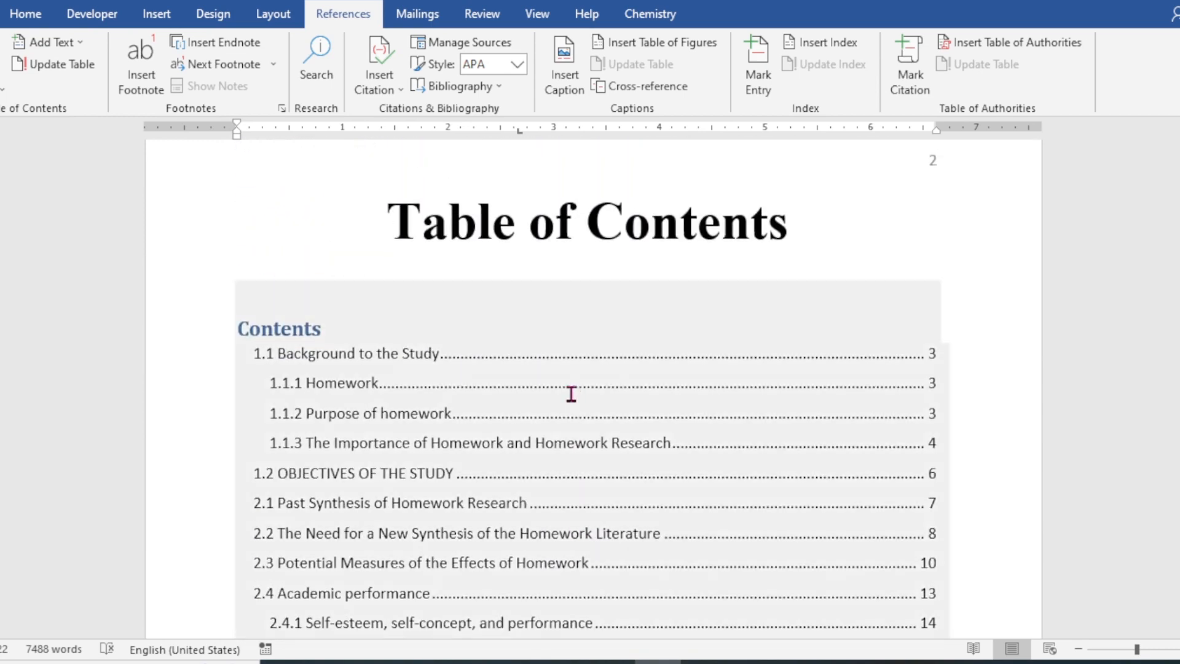
# Insert a page break before the "Chapter 01" title so that the chapter starts one page further on.
pyautogui.scroll(-8, 664, 340)
pyautogui.scroll(-10, 670, 337)
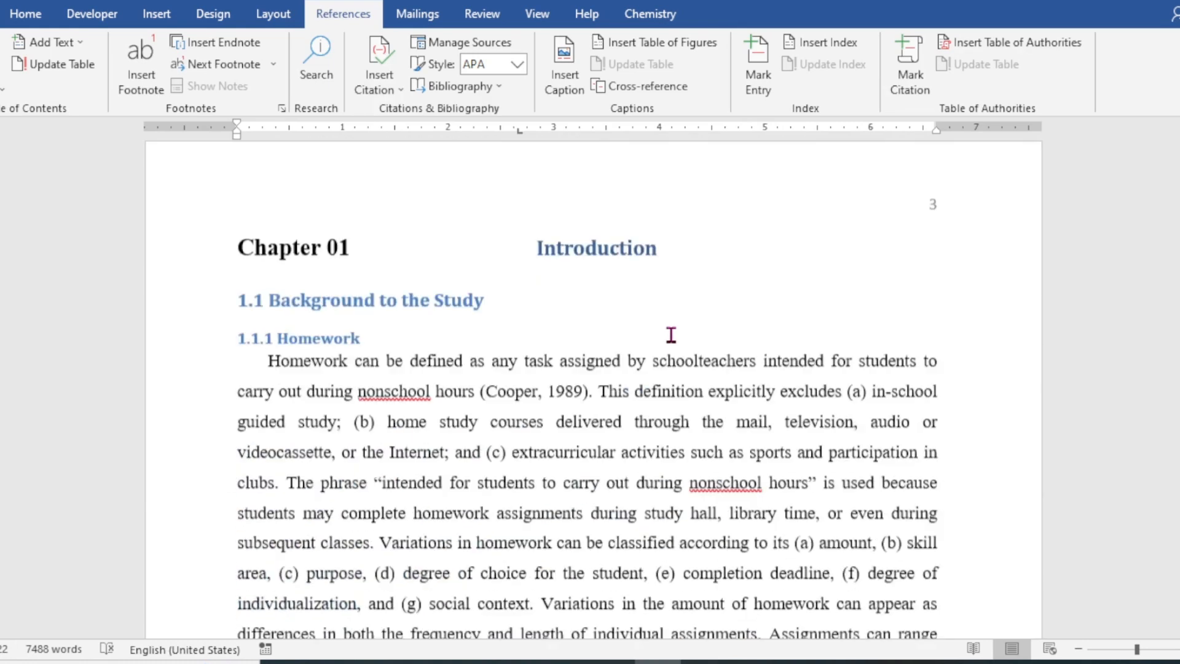
pyautogui.scroll(2, 246, 341)
pyautogui.click(232, 349)
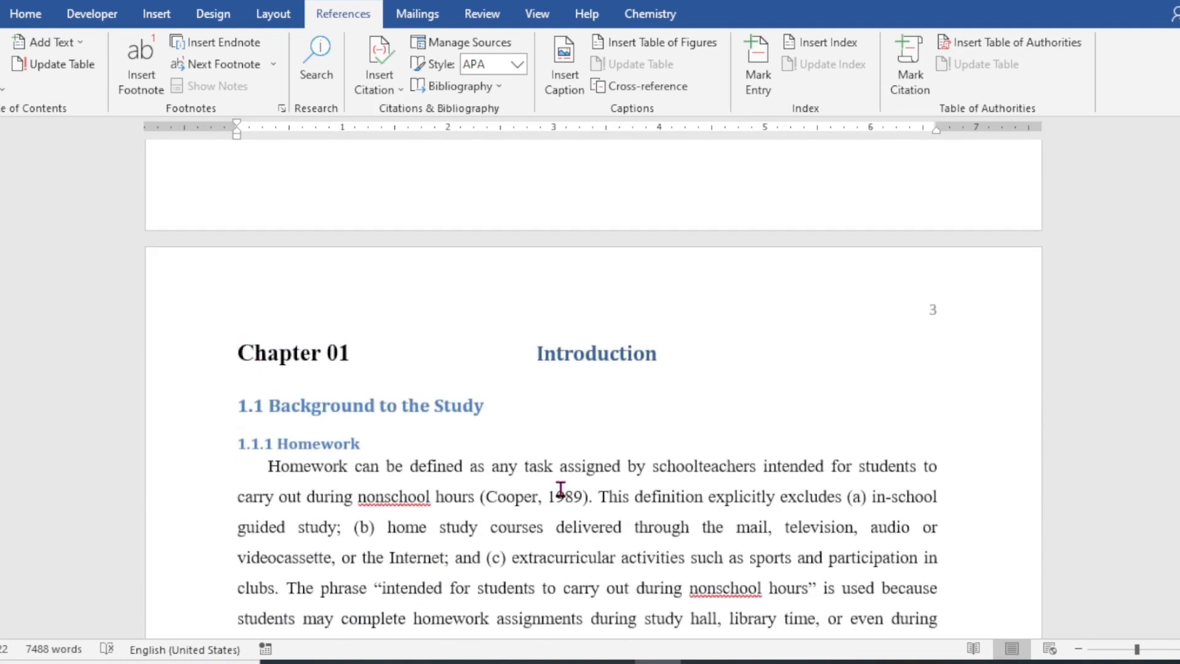
pyautogui.hotkey('ctrl', 'Return')
pyautogui.scroll(-5, 559, 488)
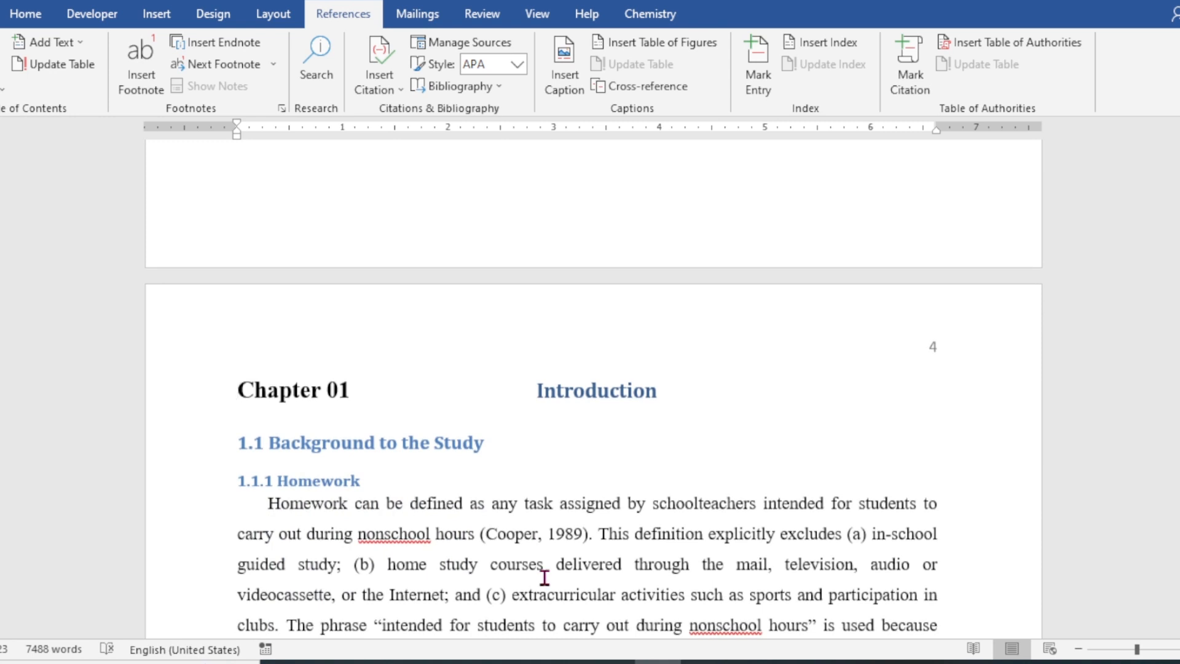
# Update the table of contents using the "Update page numbers only" option.
pyautogui.scroll(20, 544, 578)
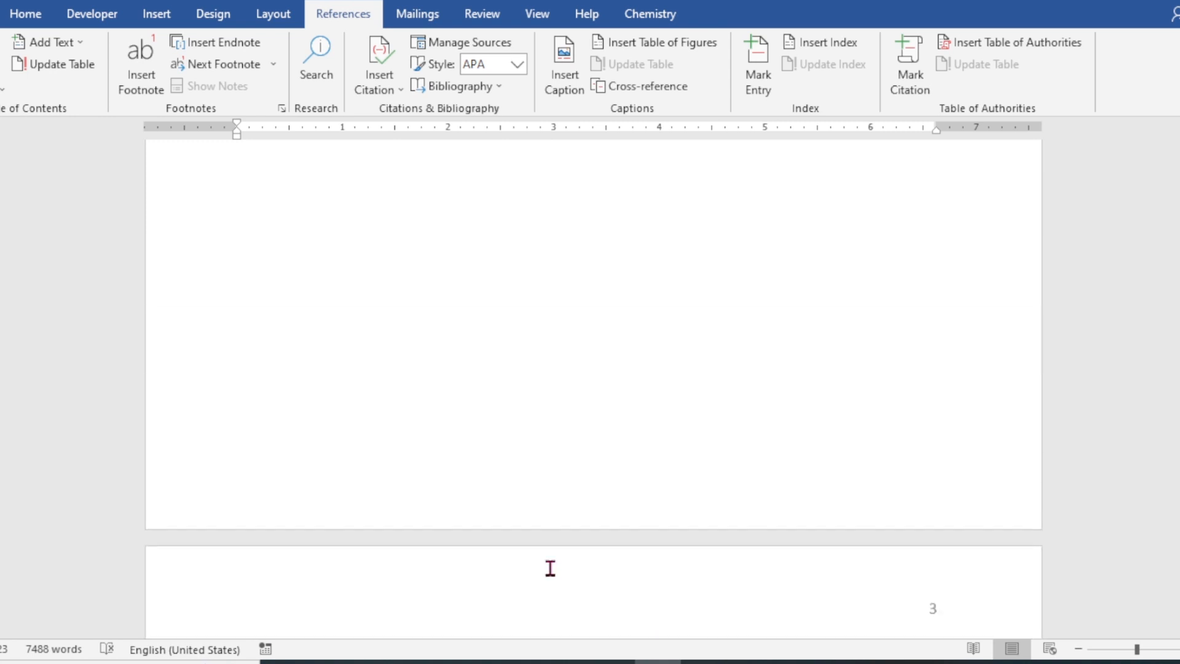
pyautogui.scroll(10, 550, 569)
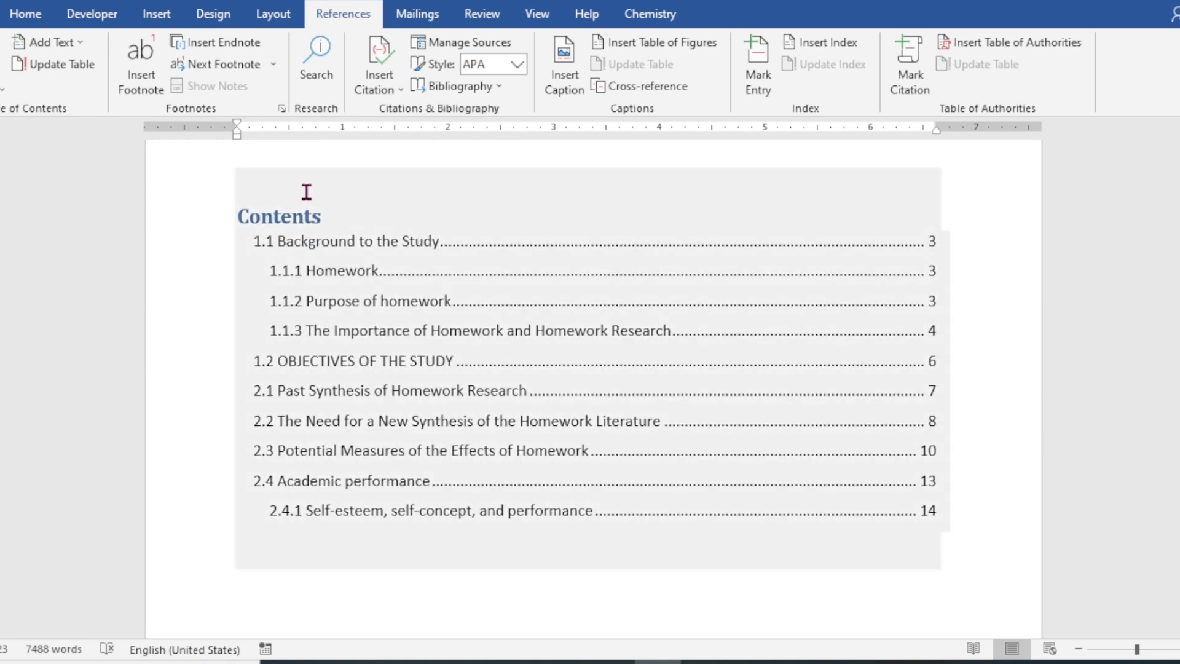
pyautogui.click(330, 179)
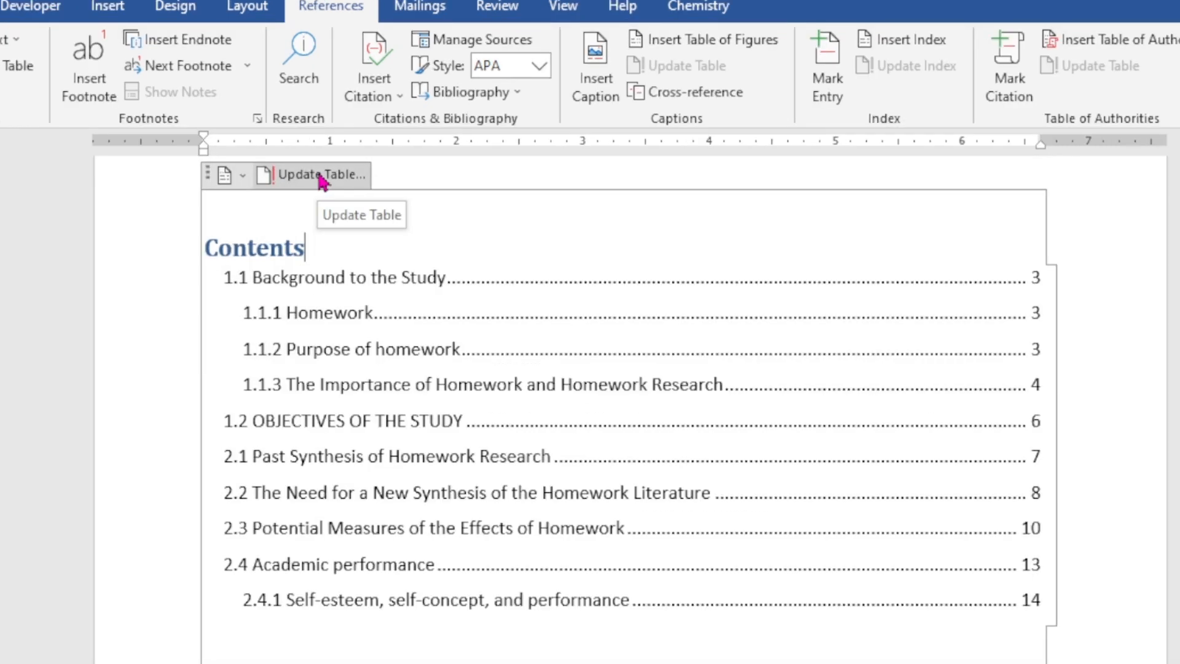
pyautogui.click(321, 180)
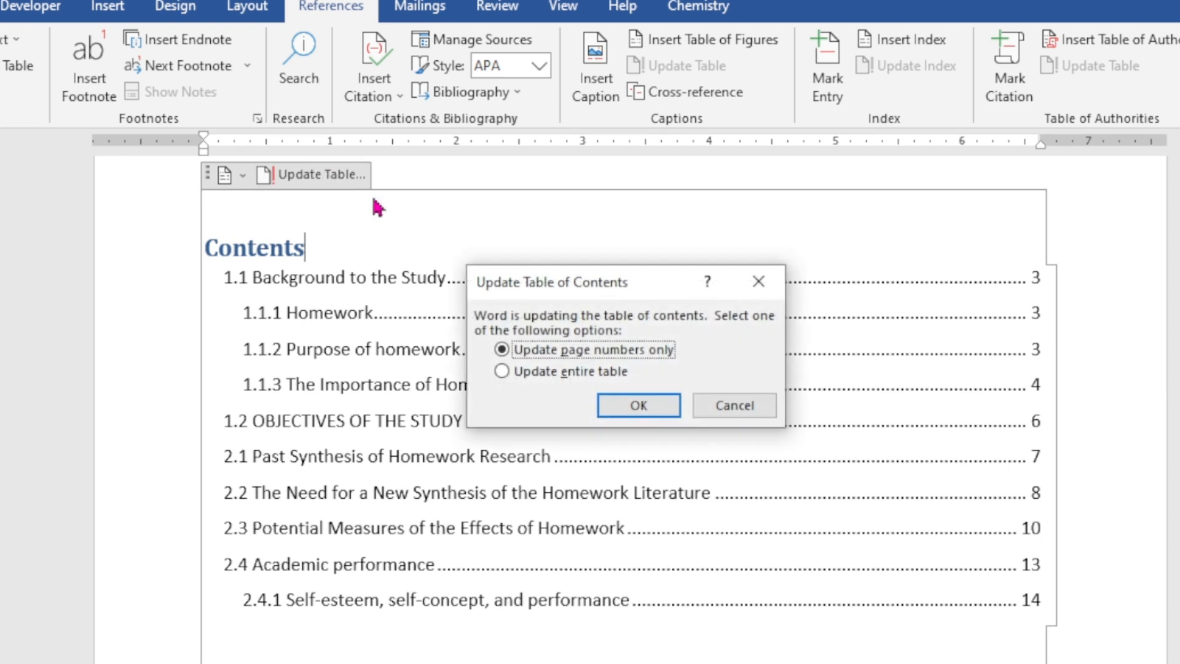
pyautogui.moveTo(627, 264); pyautogui.dragTo(591, 223)
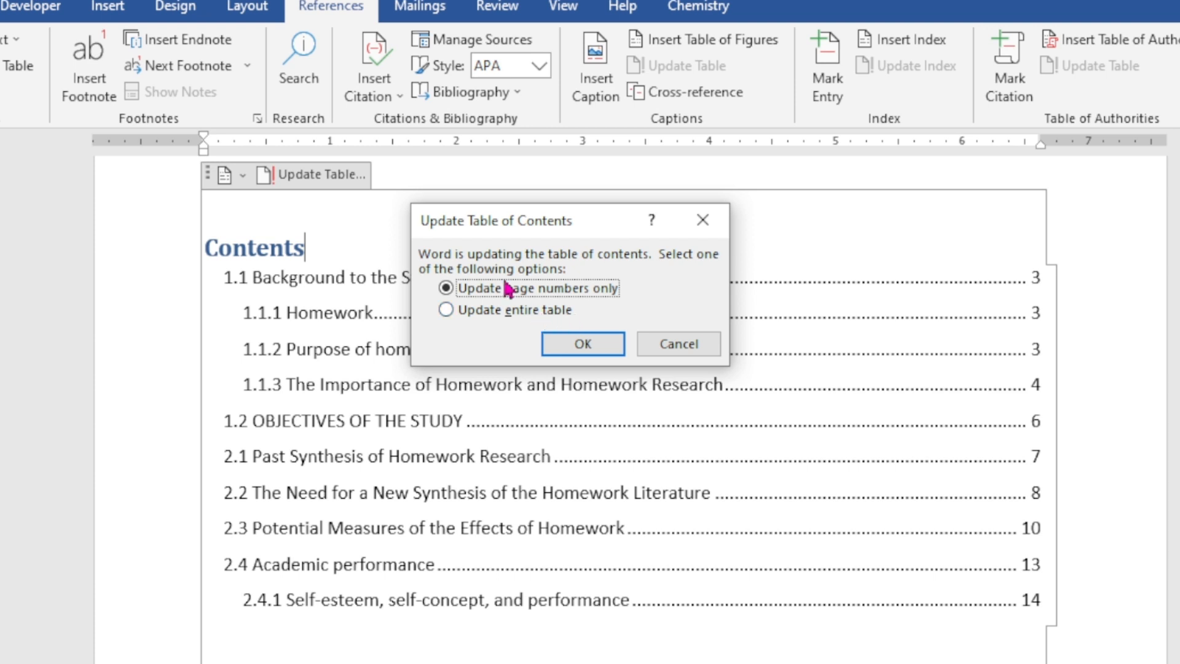
pyautogui.click(601, 345)
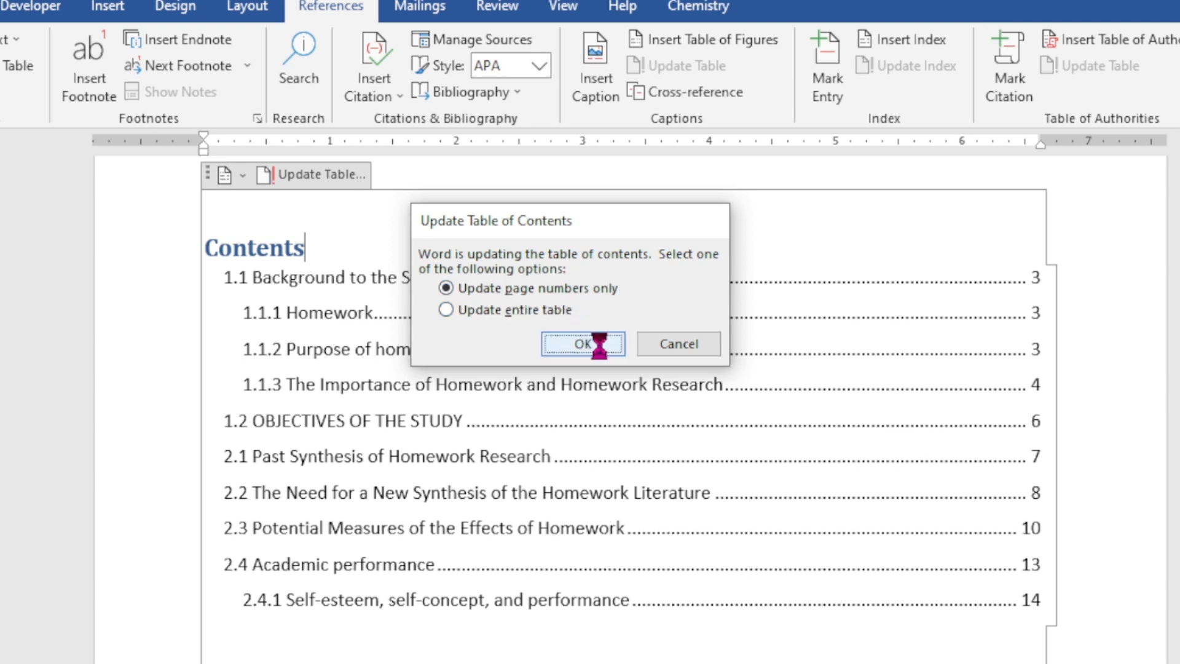
# Check the refreshed page numbers of the entries in the table of contents.
pyautogui.click(341, 314)
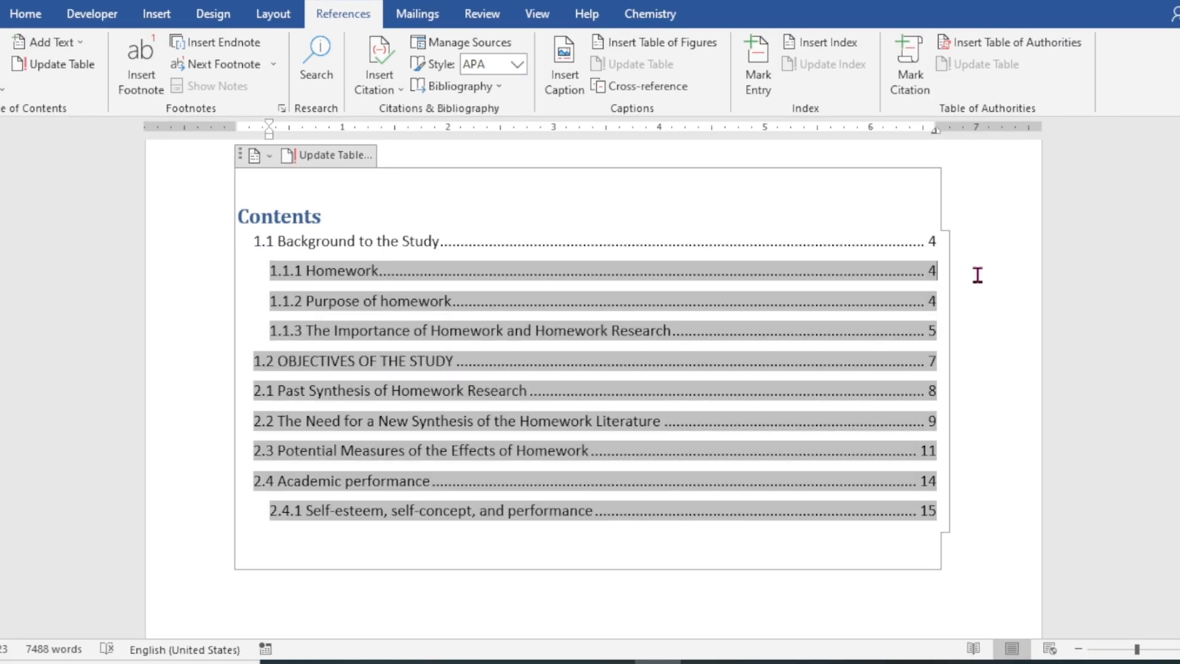
pyautogui.click(978, 393)
pyautogui.click(366, 199)
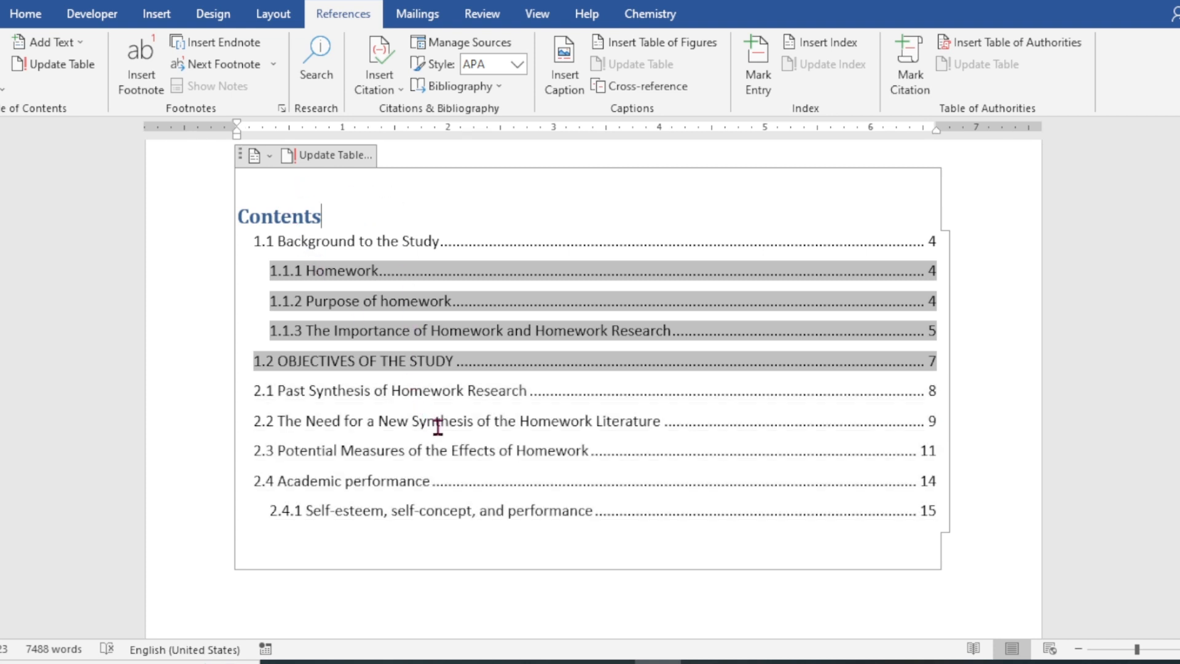
pyautogui.click(457, 453)
pyautogui.scroll(1, 458, 451)
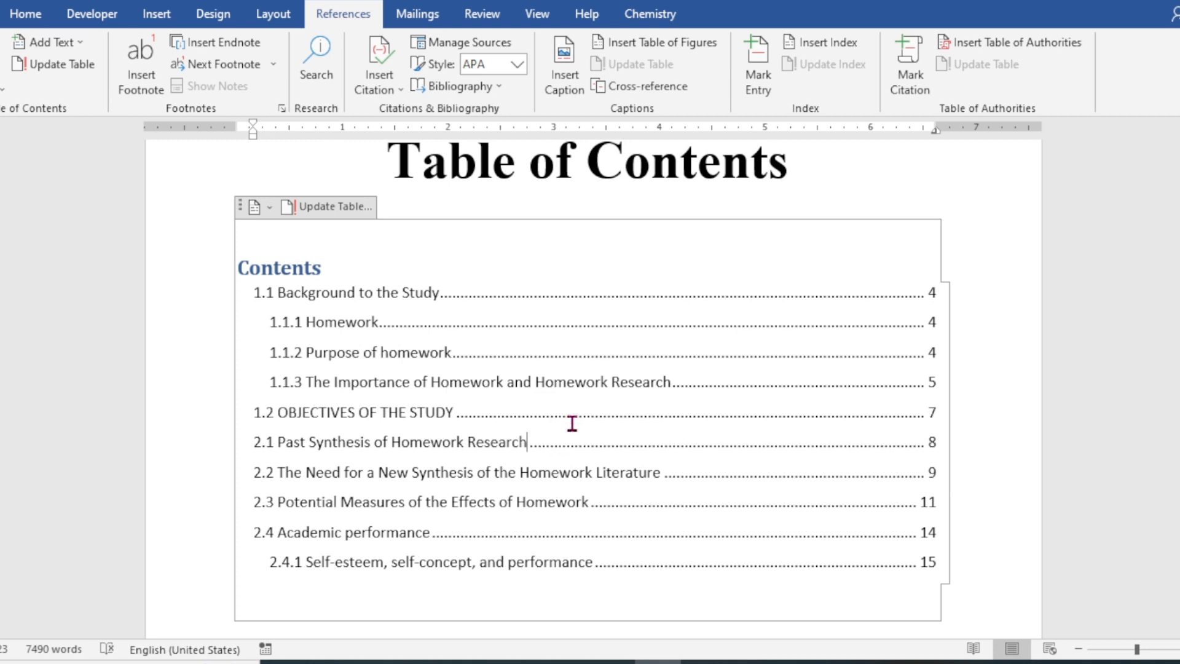
pyautogui.scroll(-5, 495, 369)
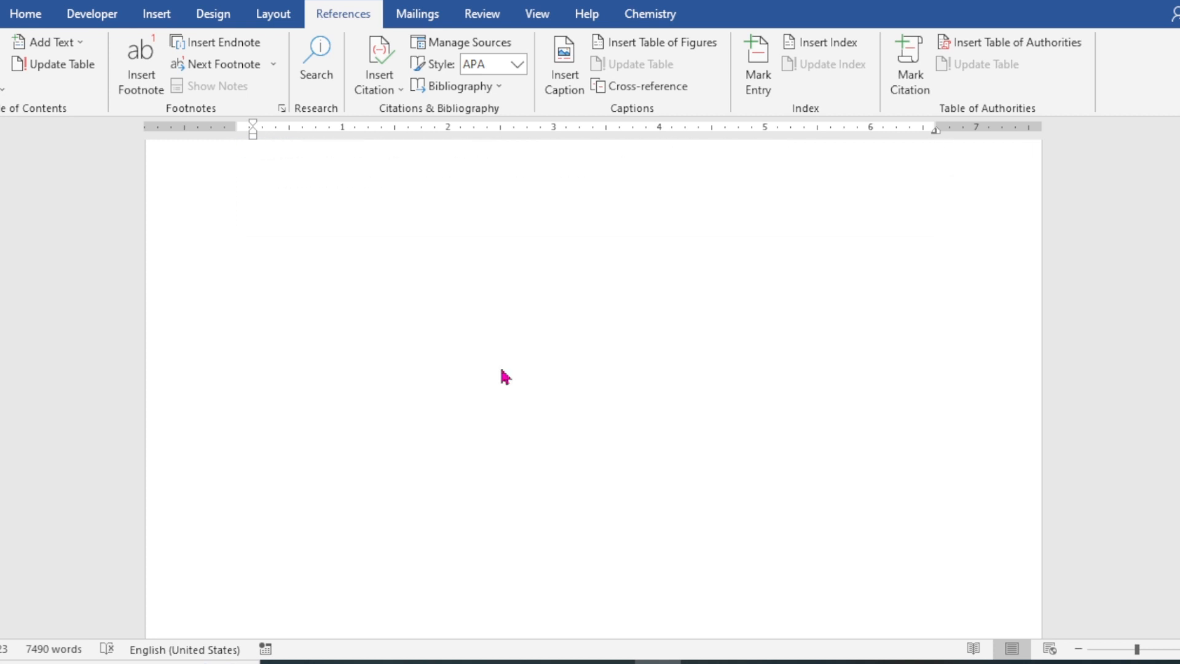
# Extend the "1.1 Background to the Study" heading in Chapter 01 with the words "in Education".
pyautogui.scroll(-5, 502, 368)
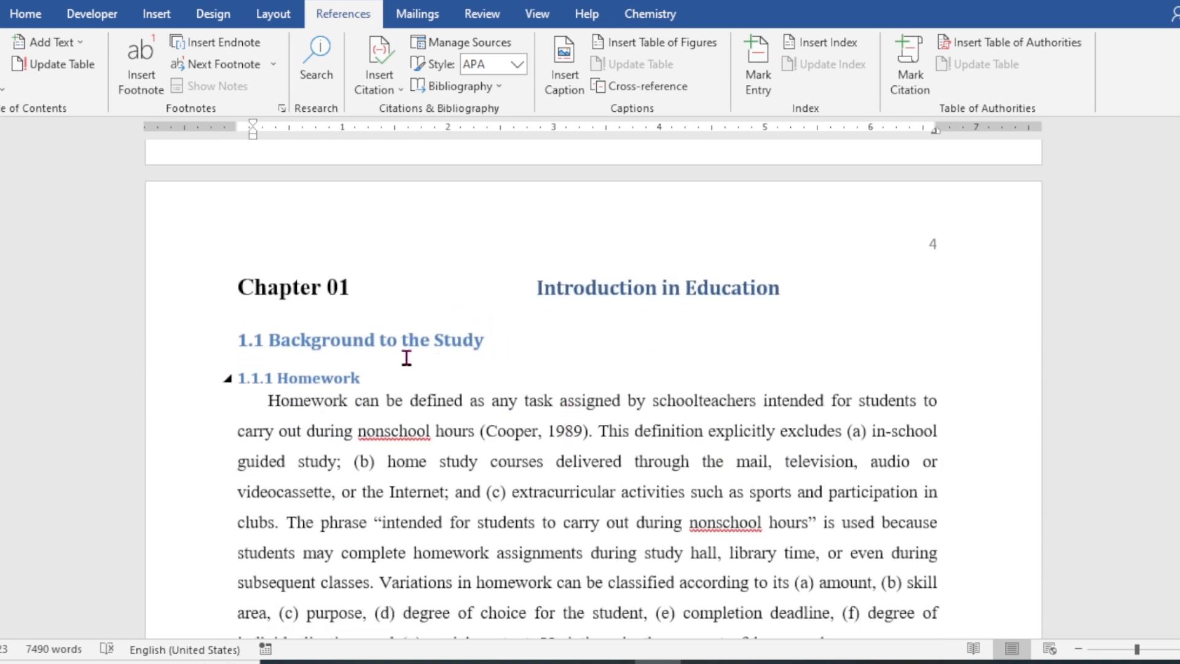
pyautogui.click(513, 345)
pyautogui.write('in Education')
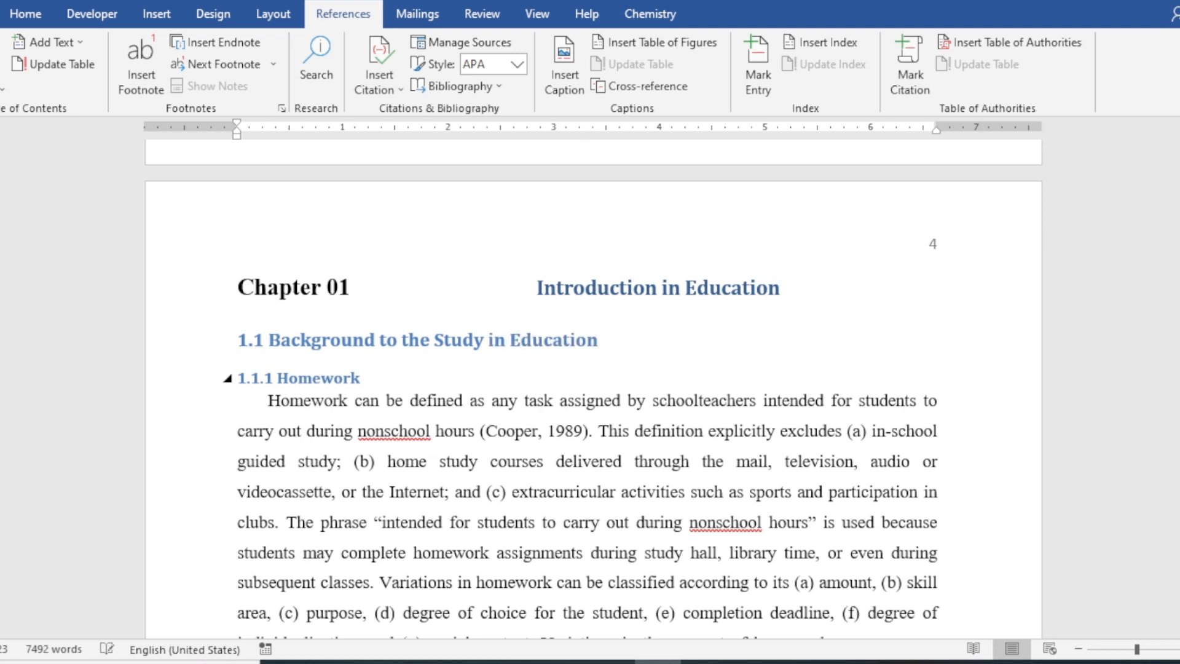
# Update the table of contents using the "Update entire table" option.
pyautogui.scroll(20, 664, 362)
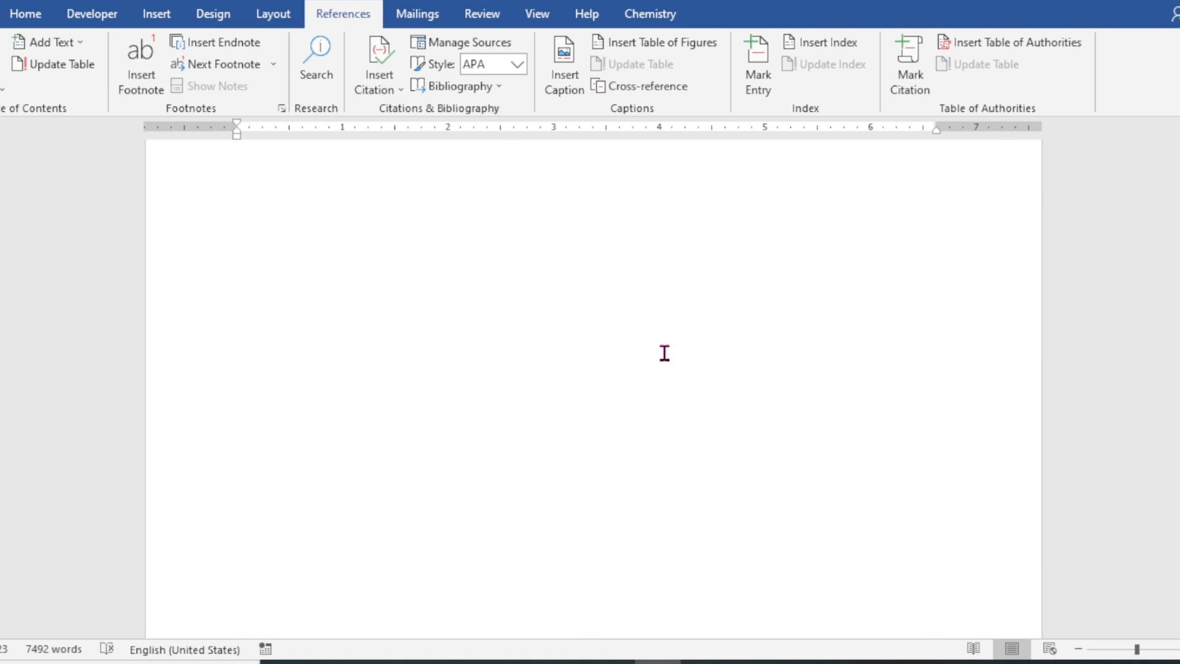
pyautogui.scroll(6, 664, 352)
pyautogui.click(363, 263)
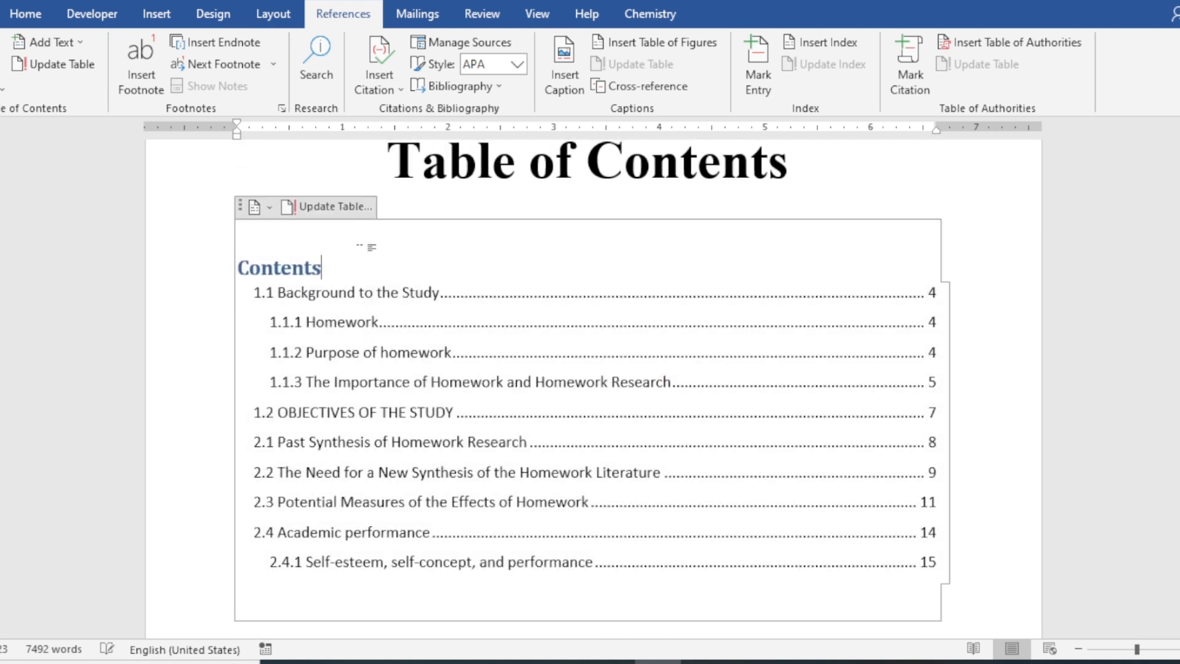
pyautogui.click(335, 207)
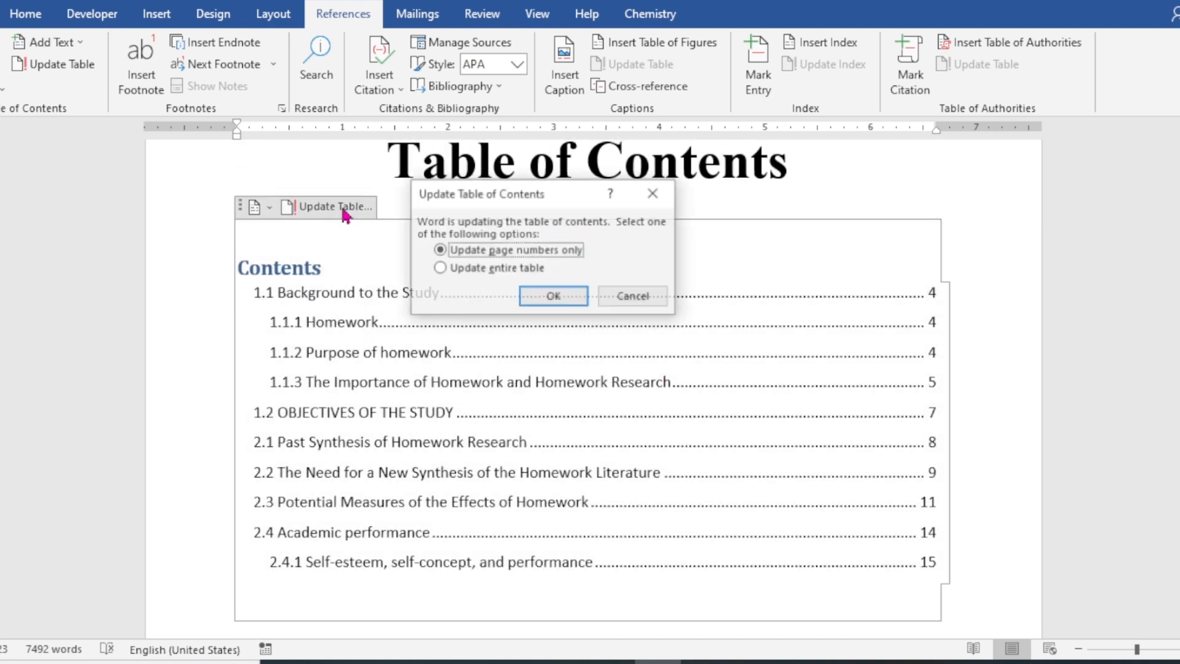
pyautogui.click(492, 270)
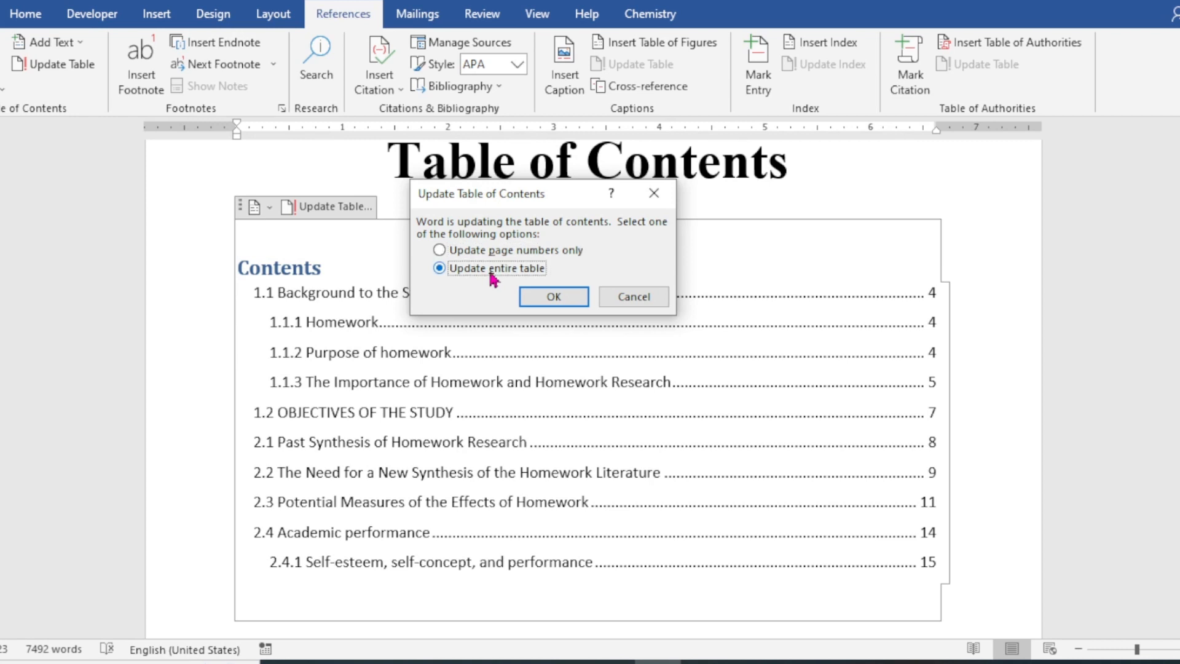
pyautogui.click(564, 300)
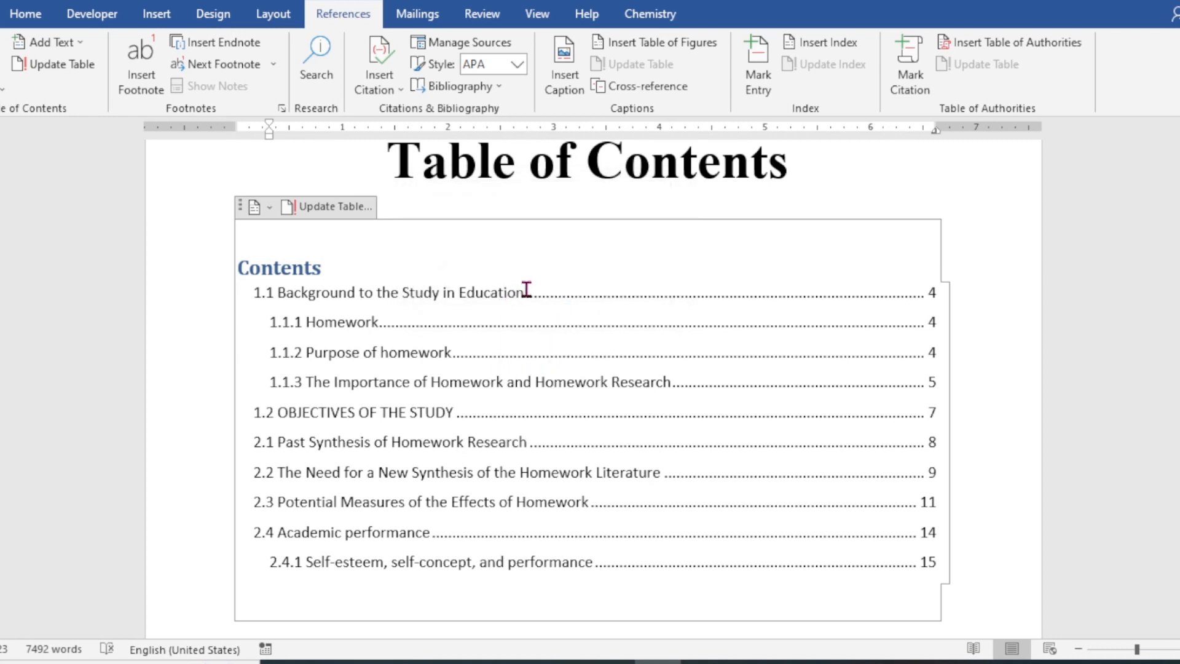
pyautogui.moveTo(525, 292); pyautogui.dragTo(429, 290)
pyautogui.click(439, 431)
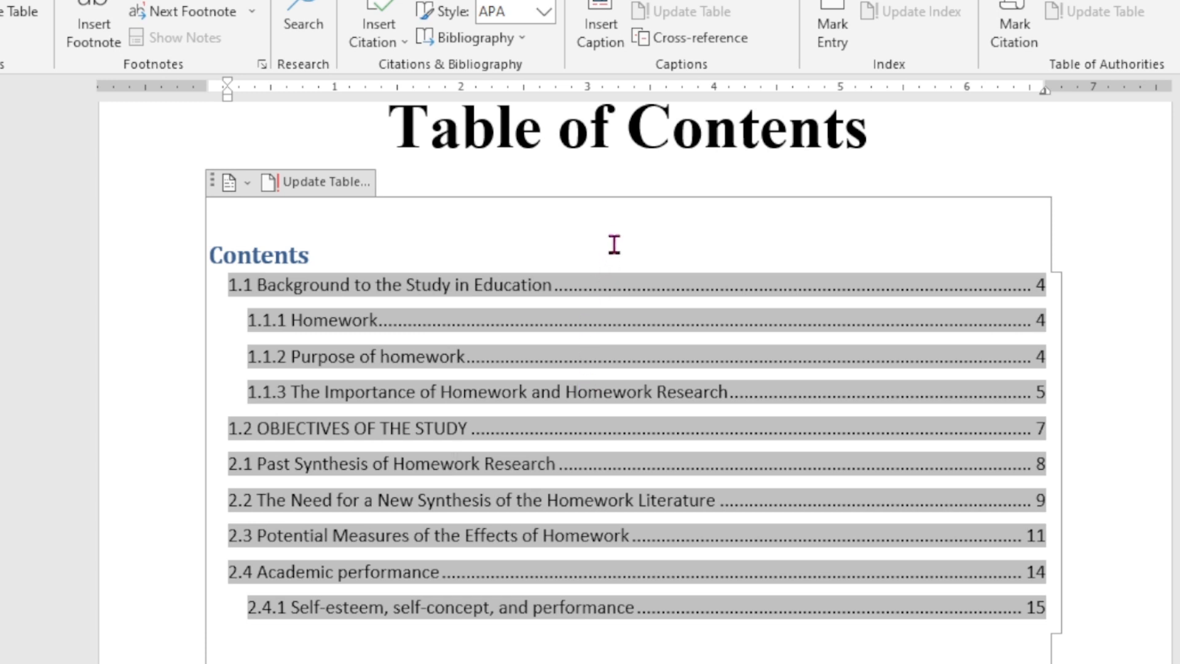
pyautogui.click(577, 261)
pyautogui.click(537, 358)
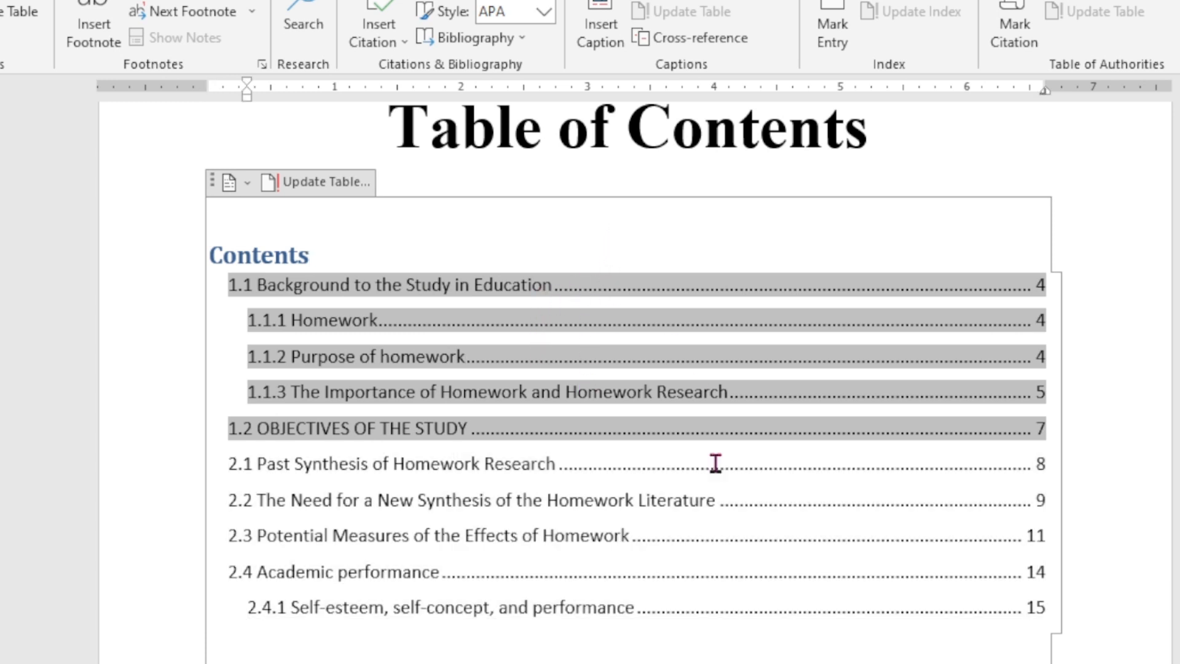
pyautogui.click(887, 652)
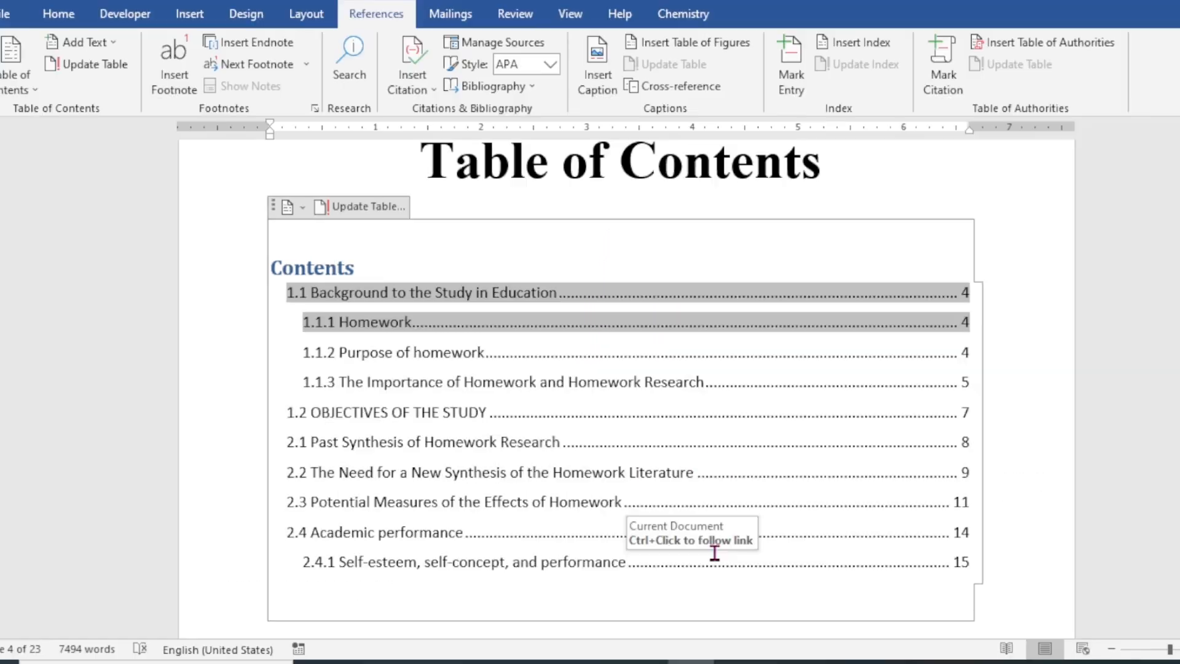
pyautogui.click(631, 409)
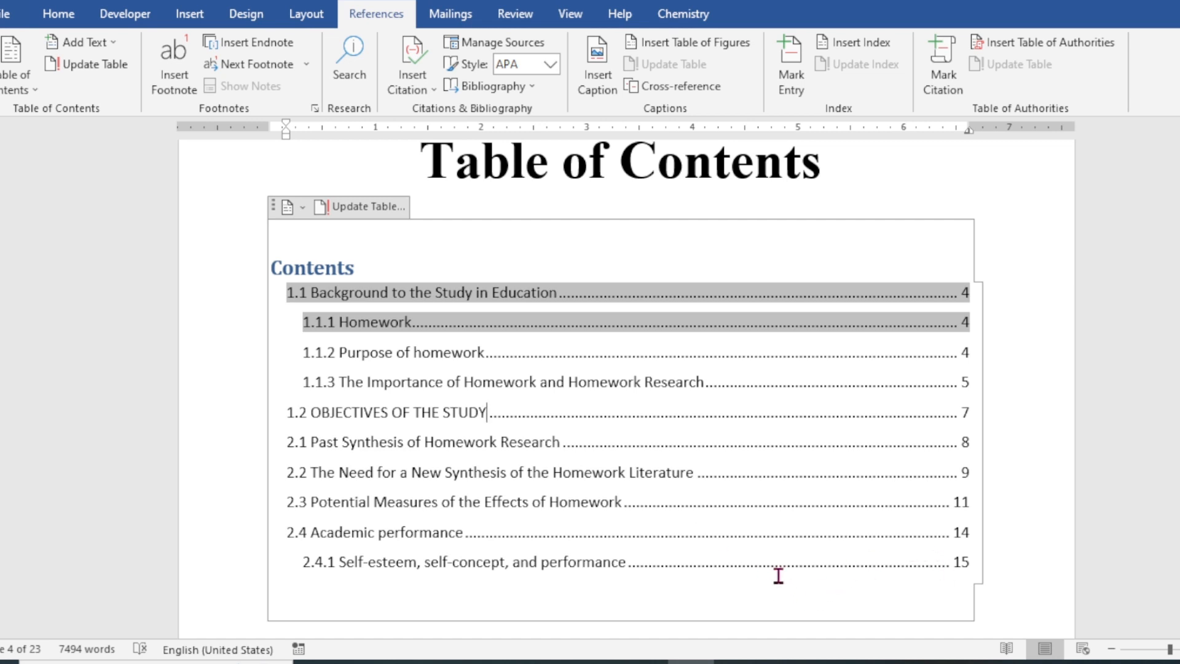
pyautogui.click(779, 575)
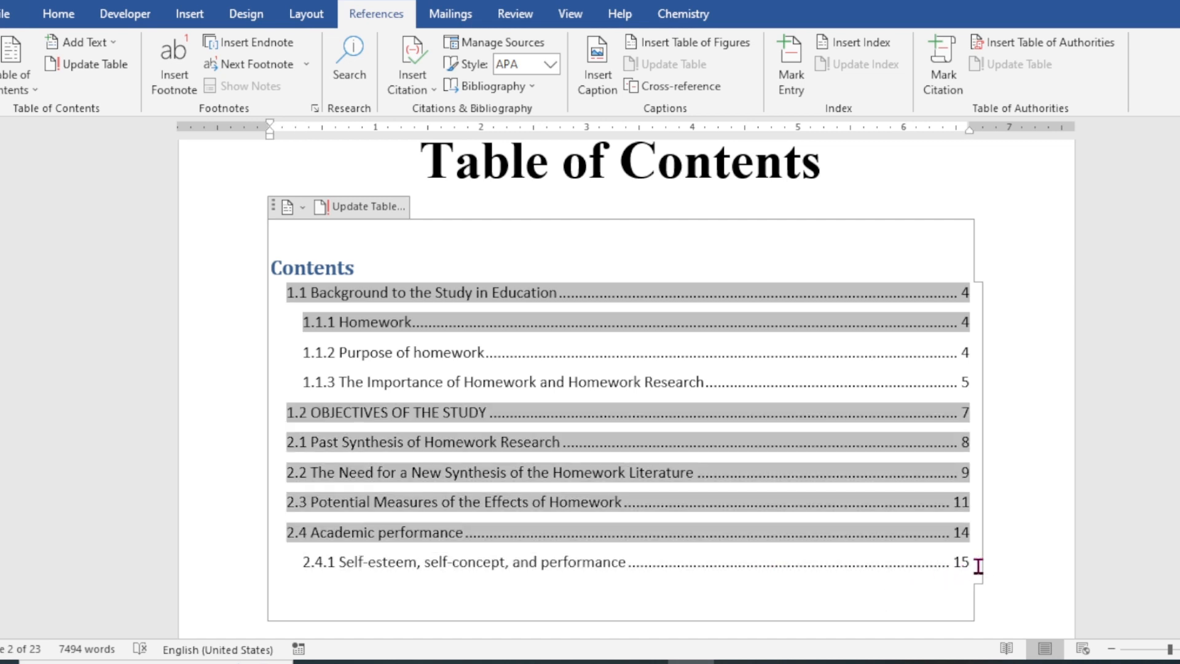
# Set all entries of the table of contents to Times New Roman at size 14.
pyautogui.moveTo(977, 561); pyautogui.dragTo(284, 295)
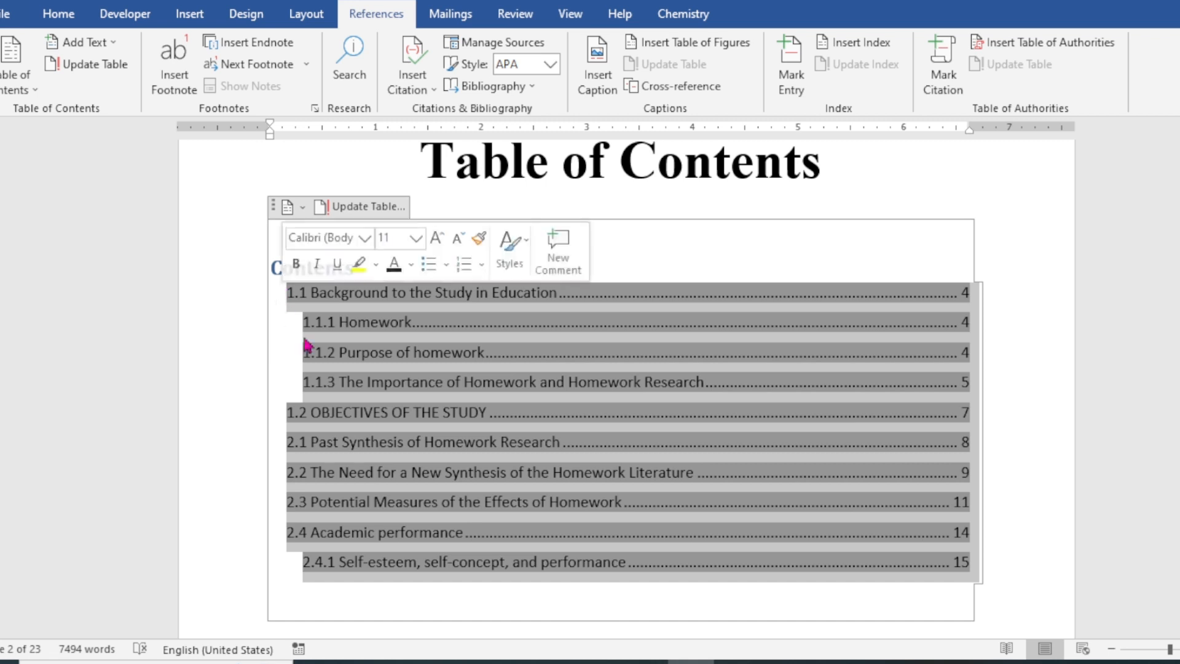
pyautogui.click(64, 13)
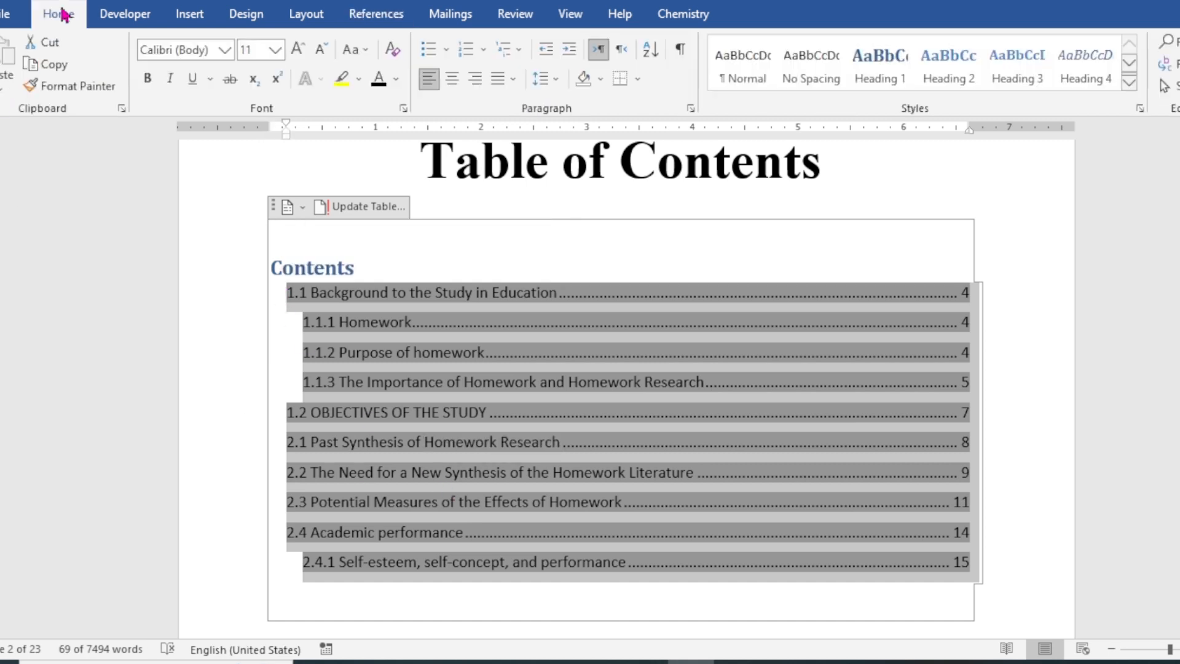
pyautogui.click(225, 51)
pyautogui.click(227, 145)
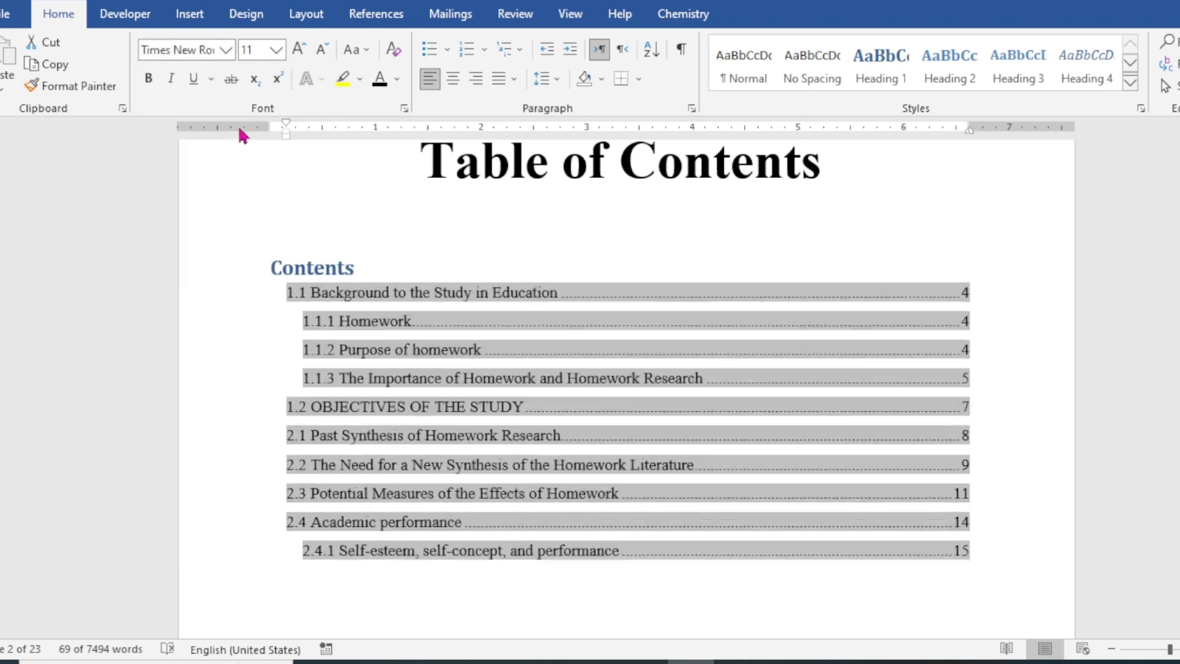
pyautogui.click(299, 52)
pyautogui.click(300, 51)
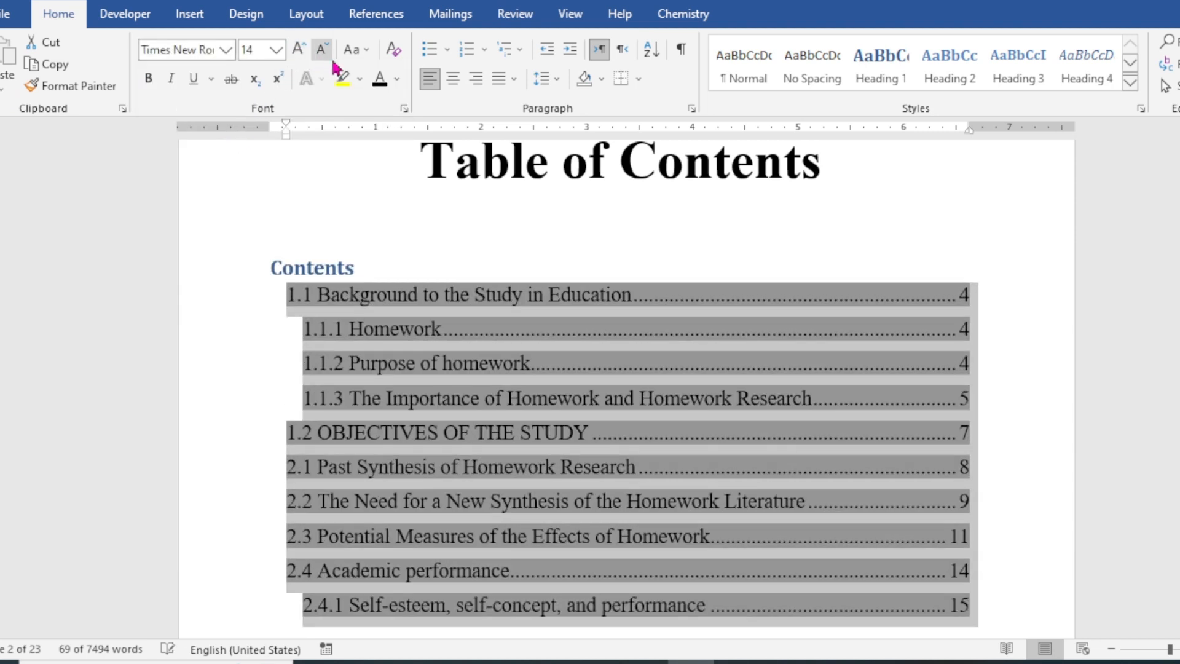
# Make the table of contents entries bold and italic with 1.5 line spacing.
pyautogui.click(148, 78)
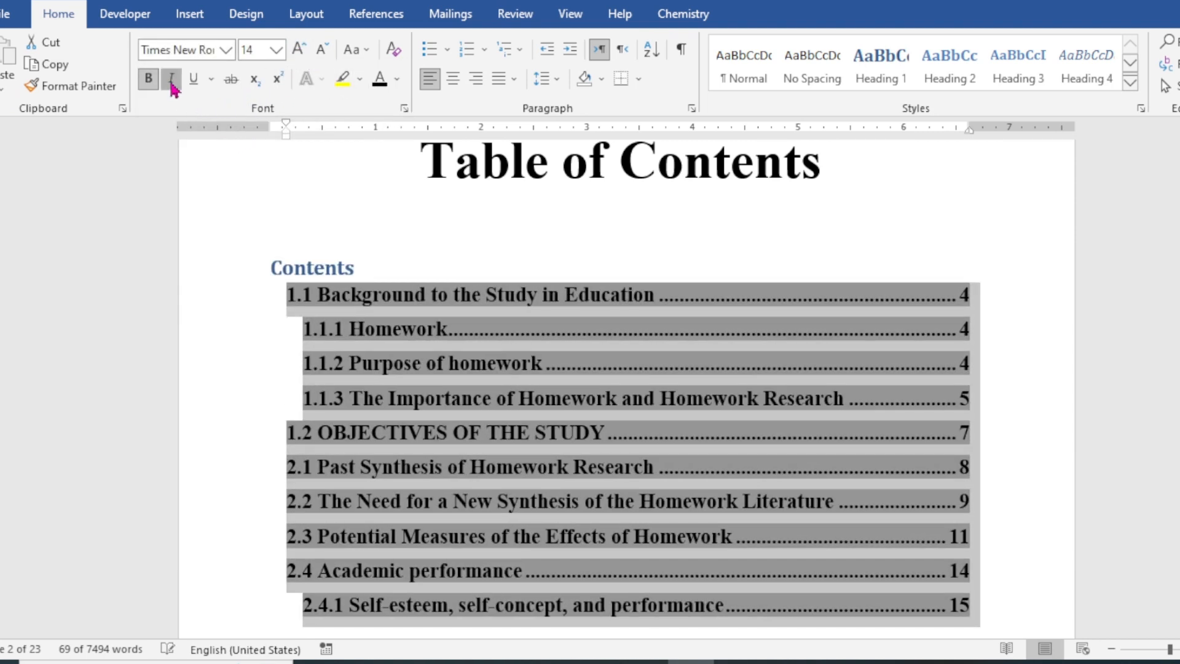
pyautogui.click(171, 79)
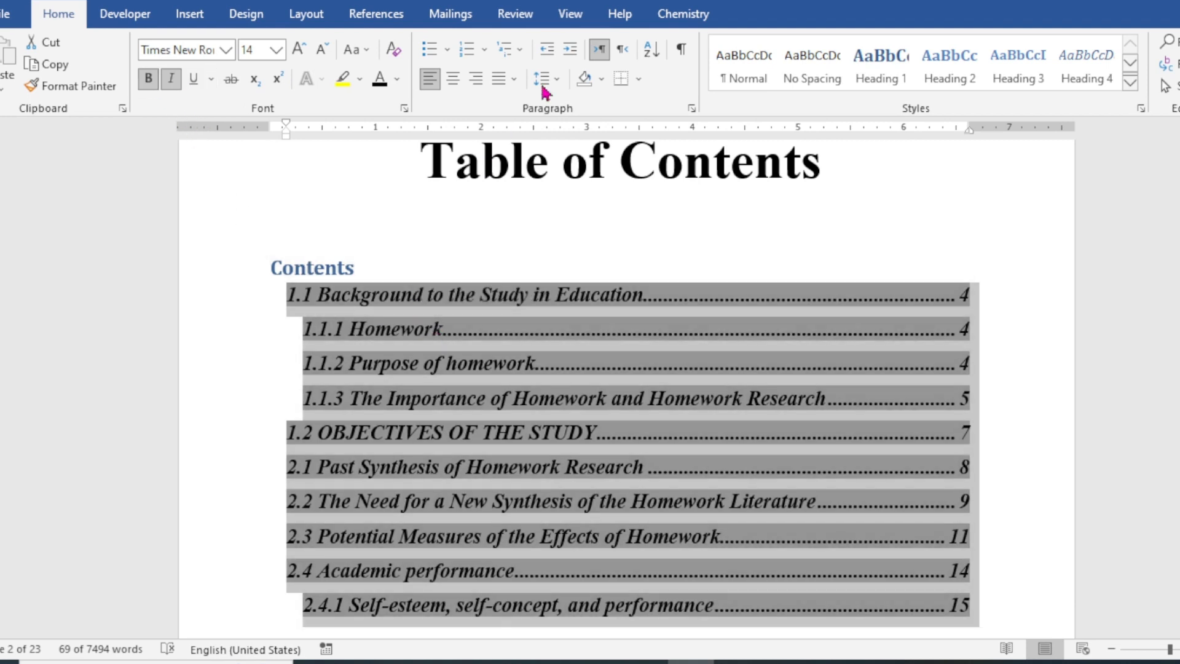
pyautogui.click(563, 83)
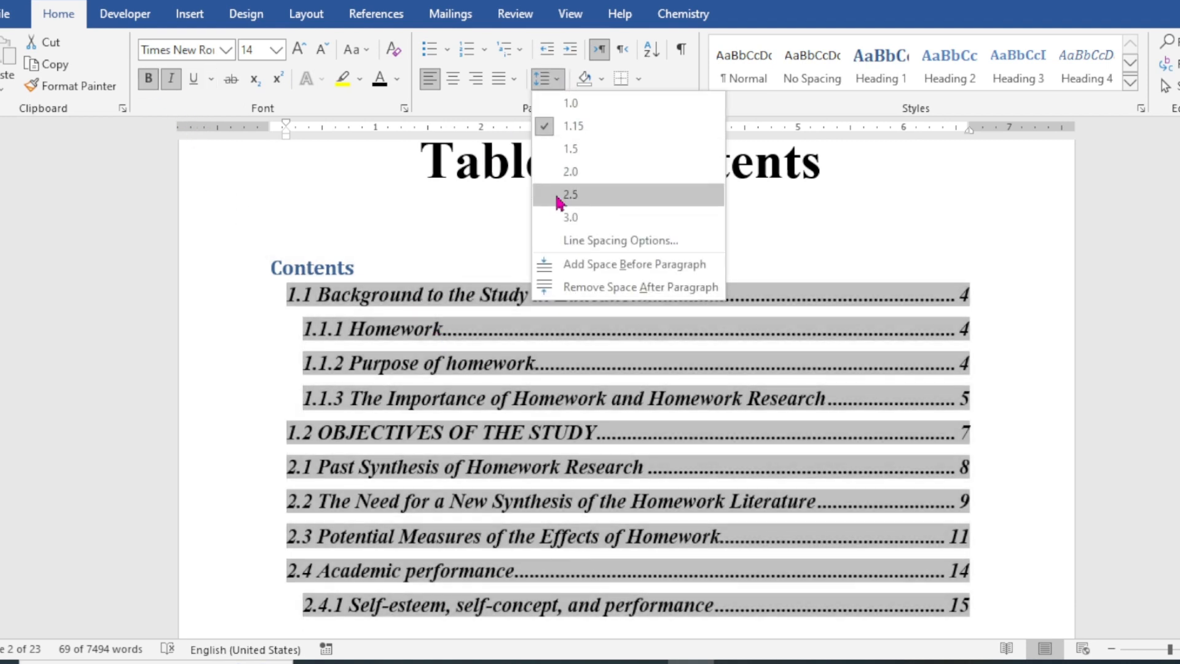
pyautogui.click(571, 149)
pyautogui.scroll(-3, 606, 369)
pyautogui.scroll(-1, 602, 431)
pyautogui.click(769, 558)
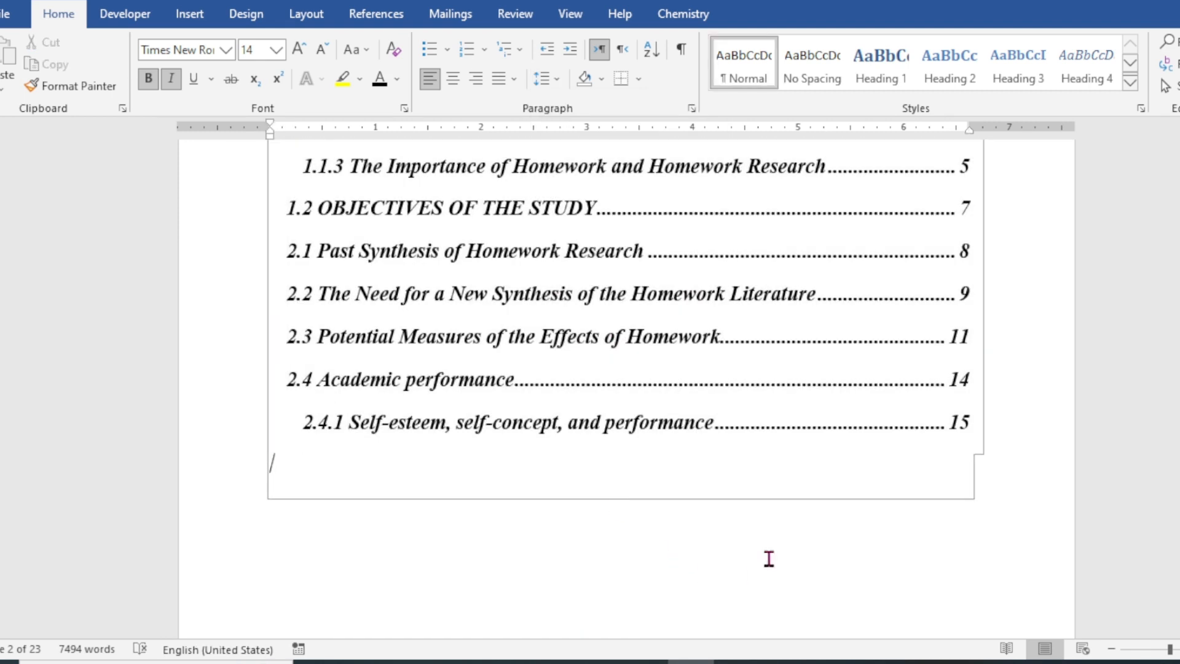
pyautogui.scroll(5, 769, 541)
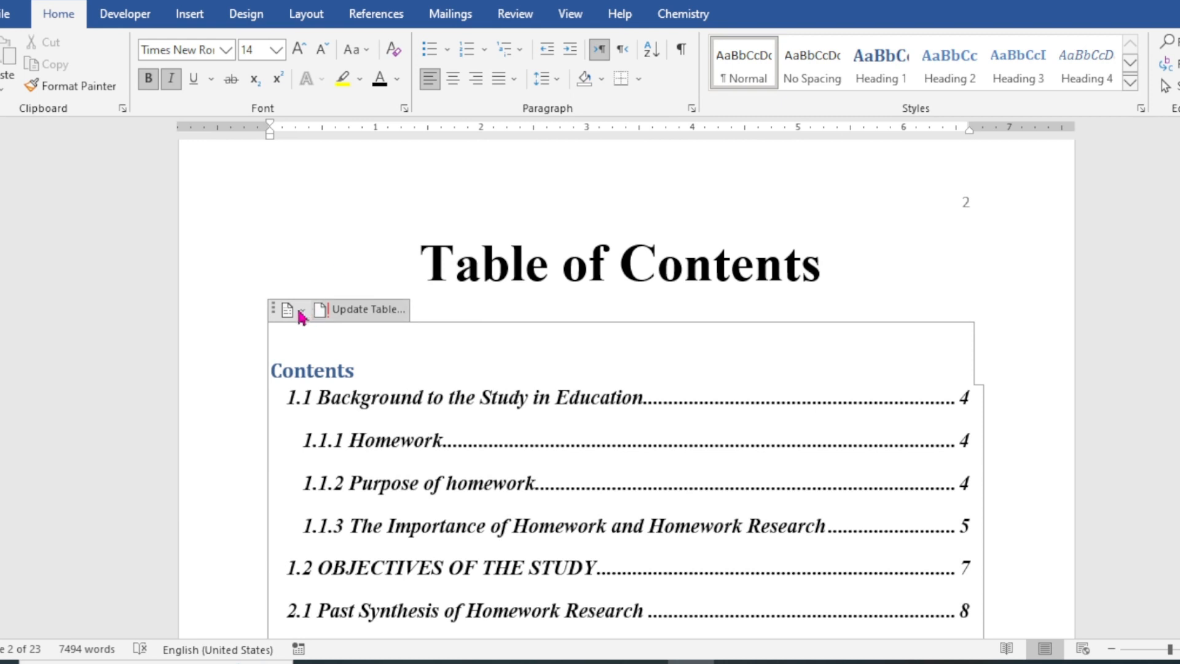
pyautogui.click(393, 311)
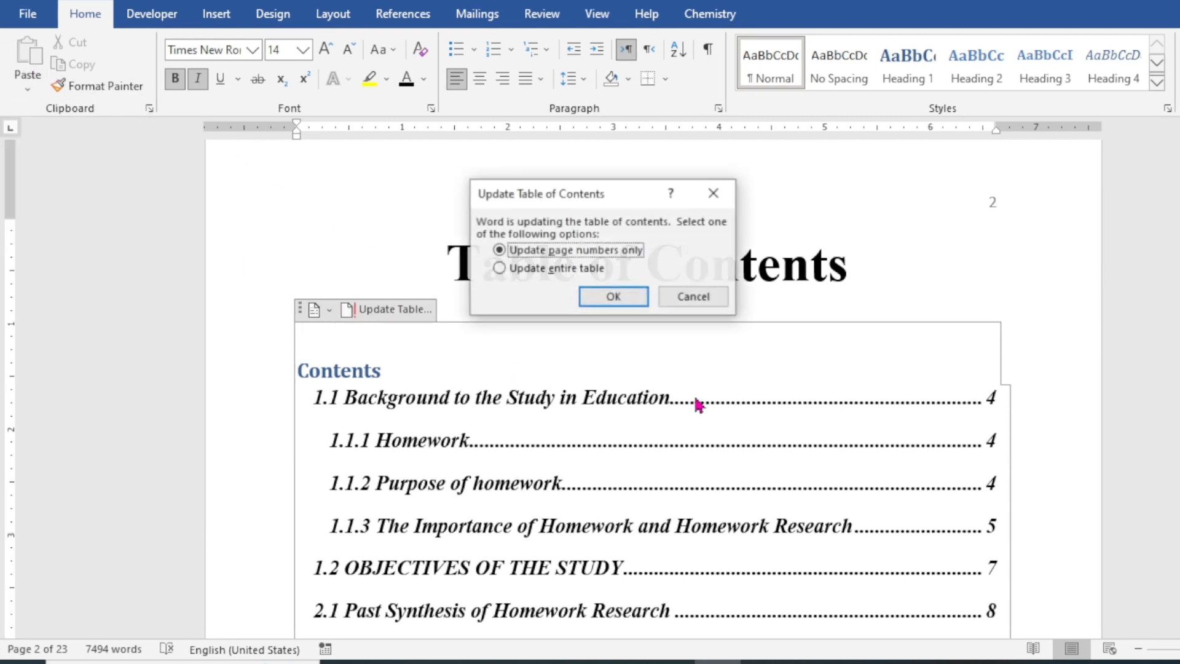
pyautogui.click(714, 193)
pyautogui.scroll(-5, 670, 408)
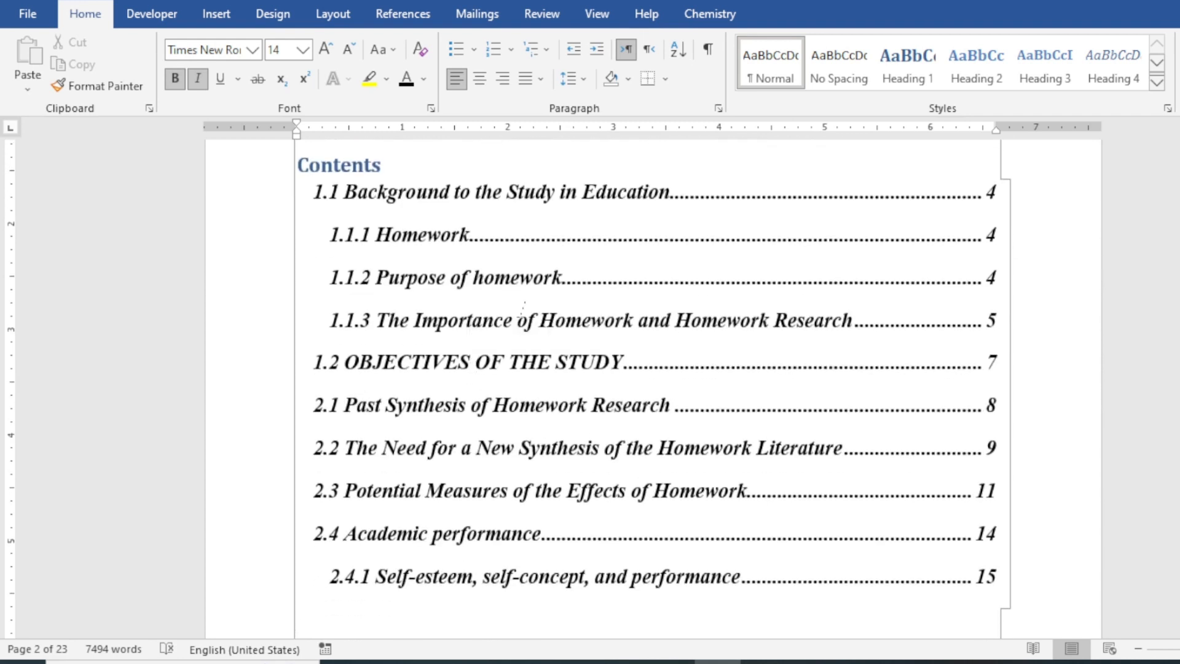
pyautogui.click(521, 315)
pyautogui.scroll(1, 553, 369)
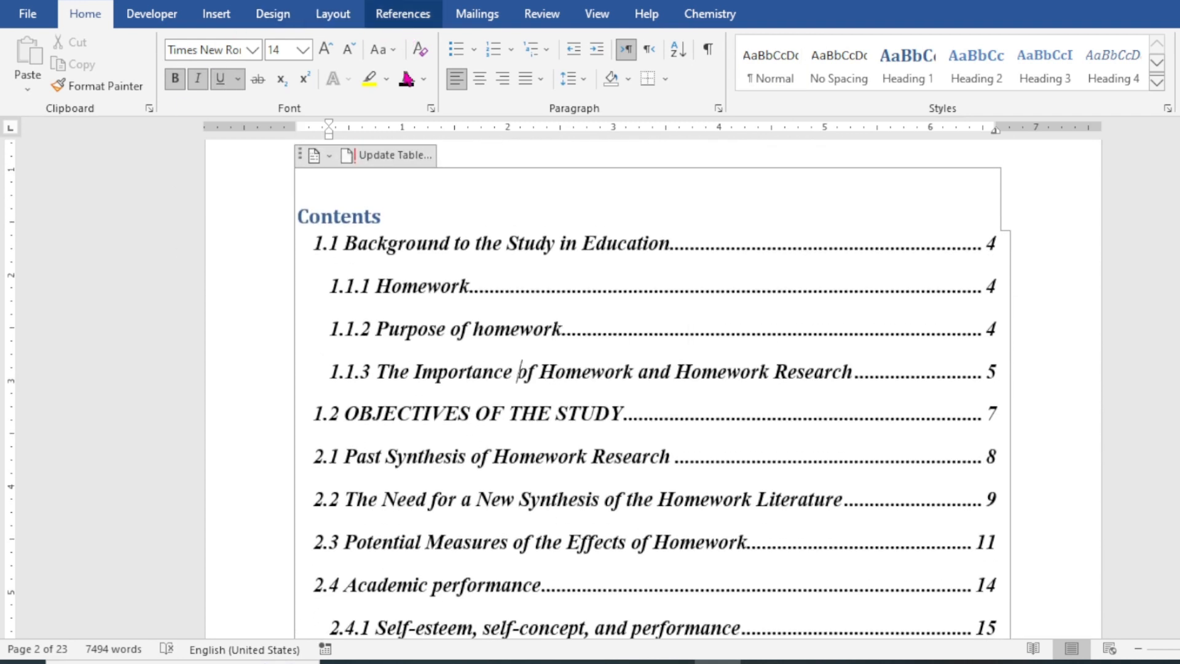
pyautogui.scroll(1, 408, 139)
pyautogui.click(397, 237)
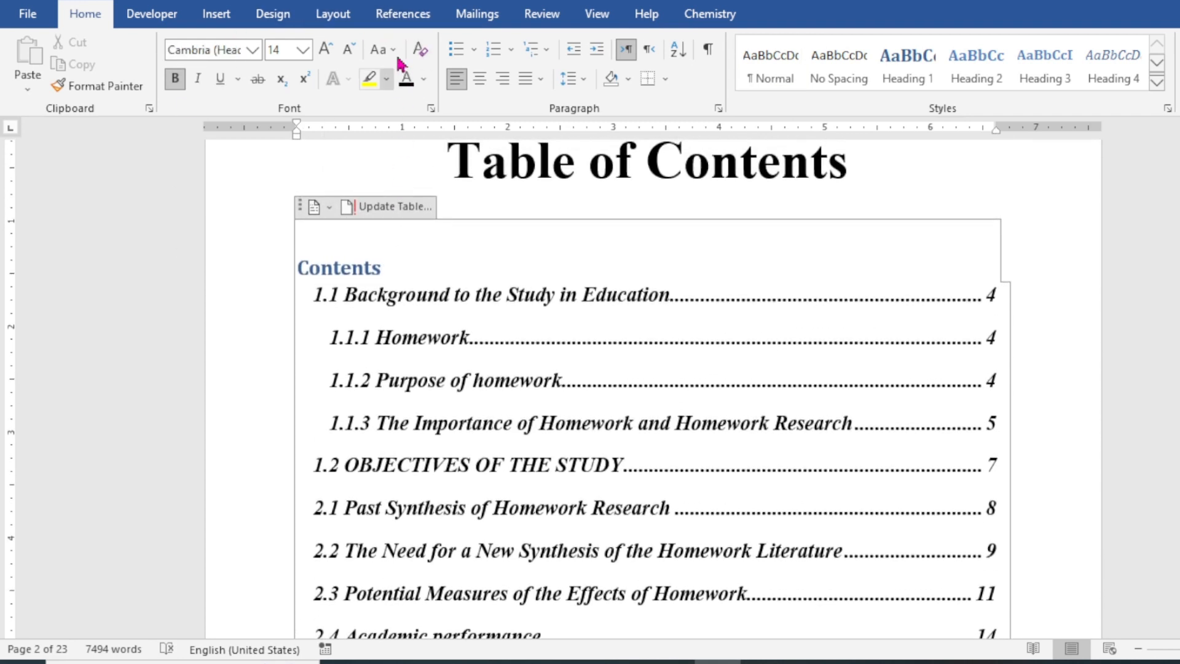
# Open the Custom Table of Contents settings and review the tab leader choices, keeping the dotted leader.
pyautogui.click(403, 14)
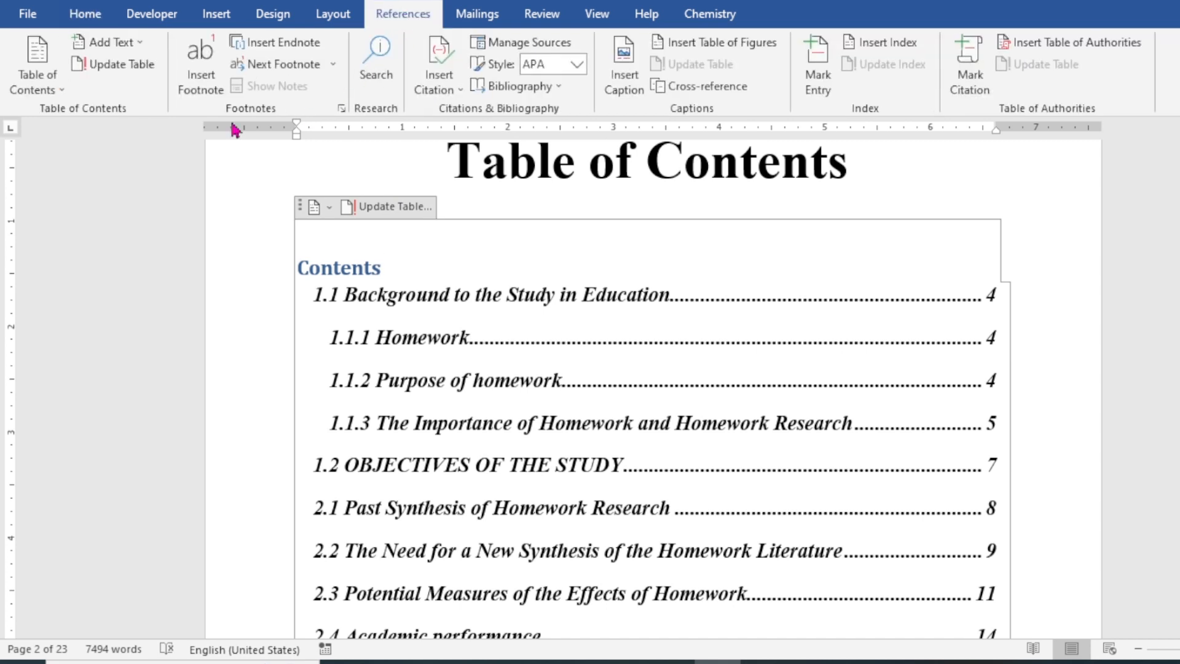
pyautogui.click(42, 79)
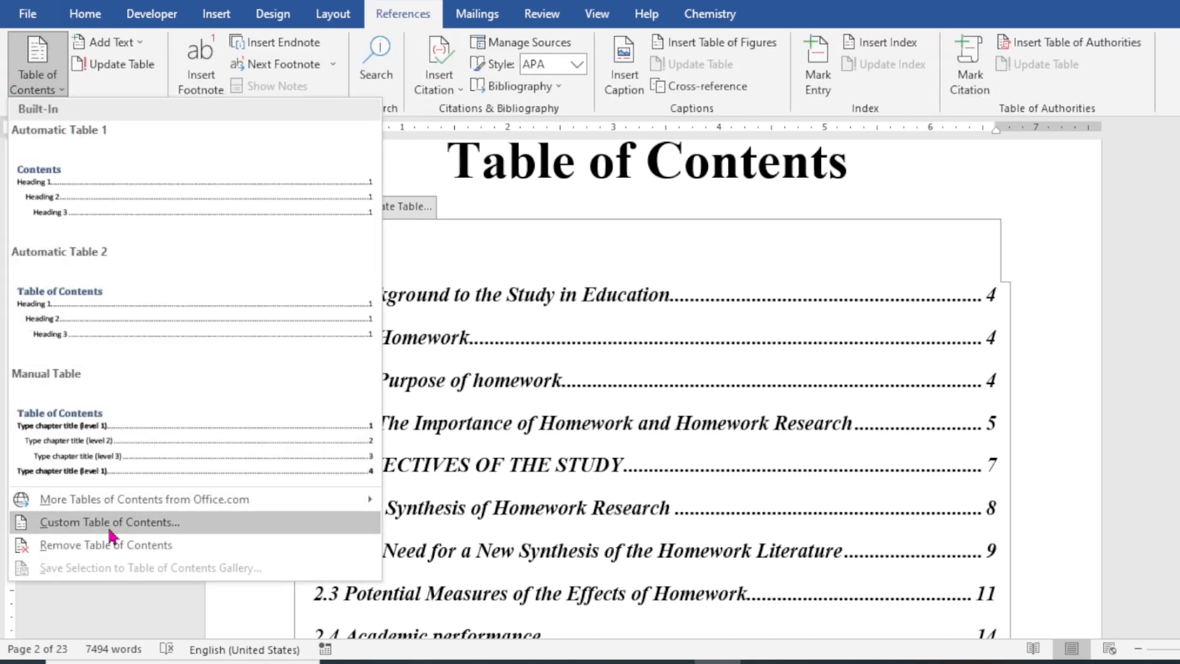
pyautogui.click(155, 524)
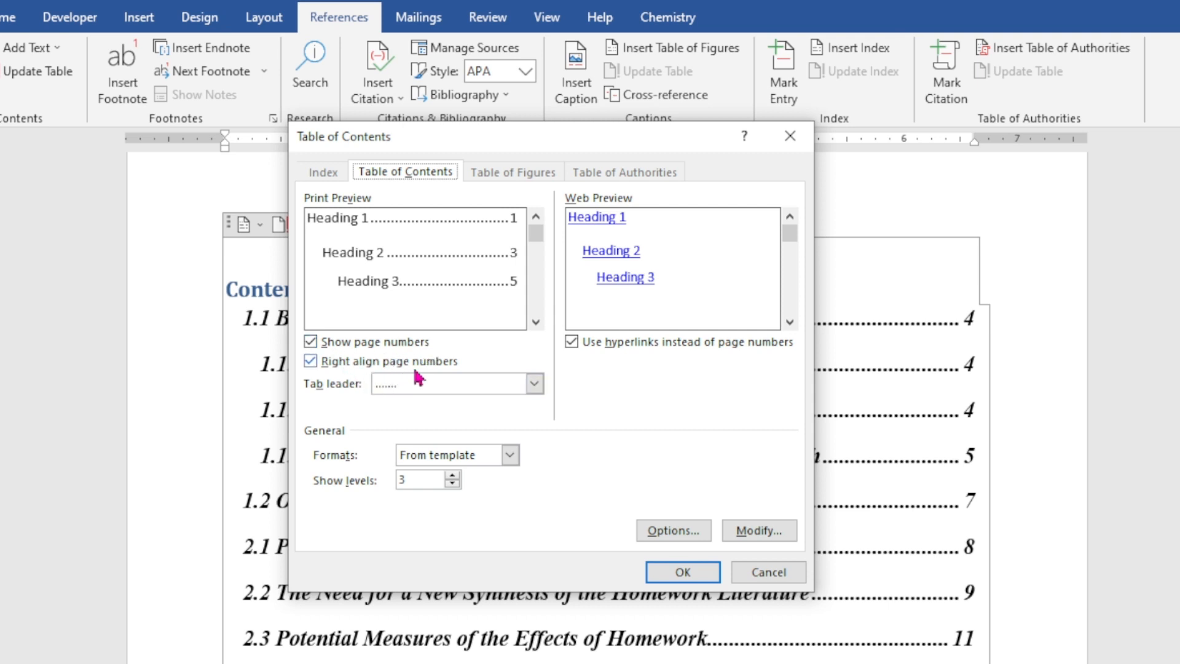
pyautogui.click(535, 384)
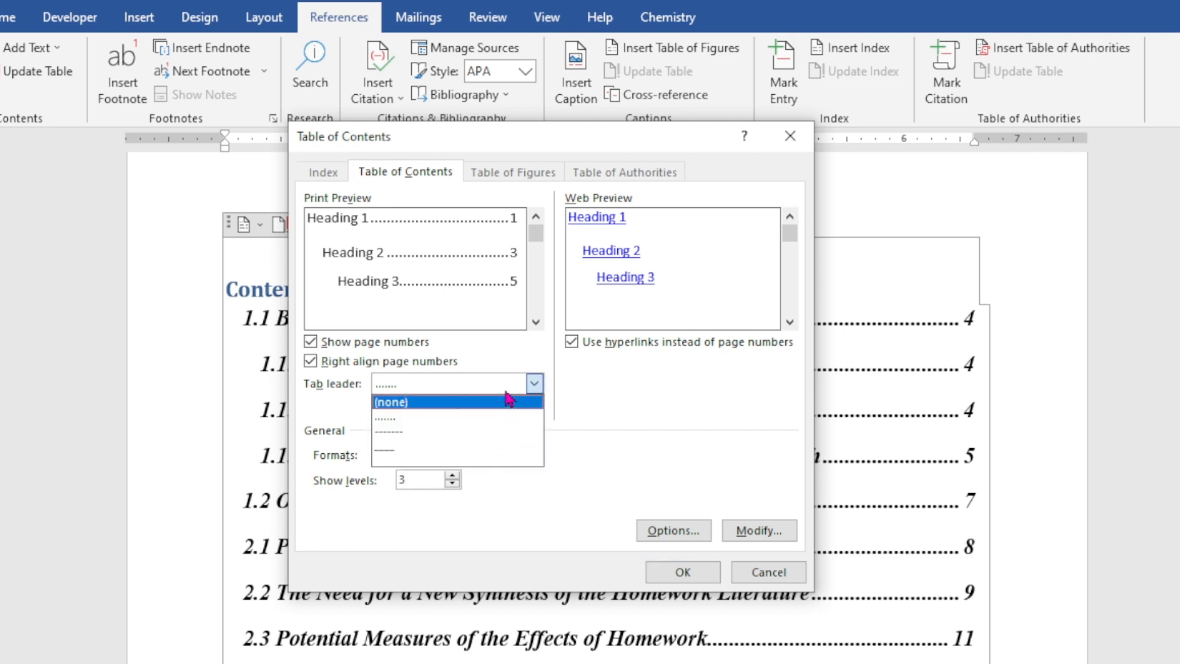
pyautogui.click(654, 409)
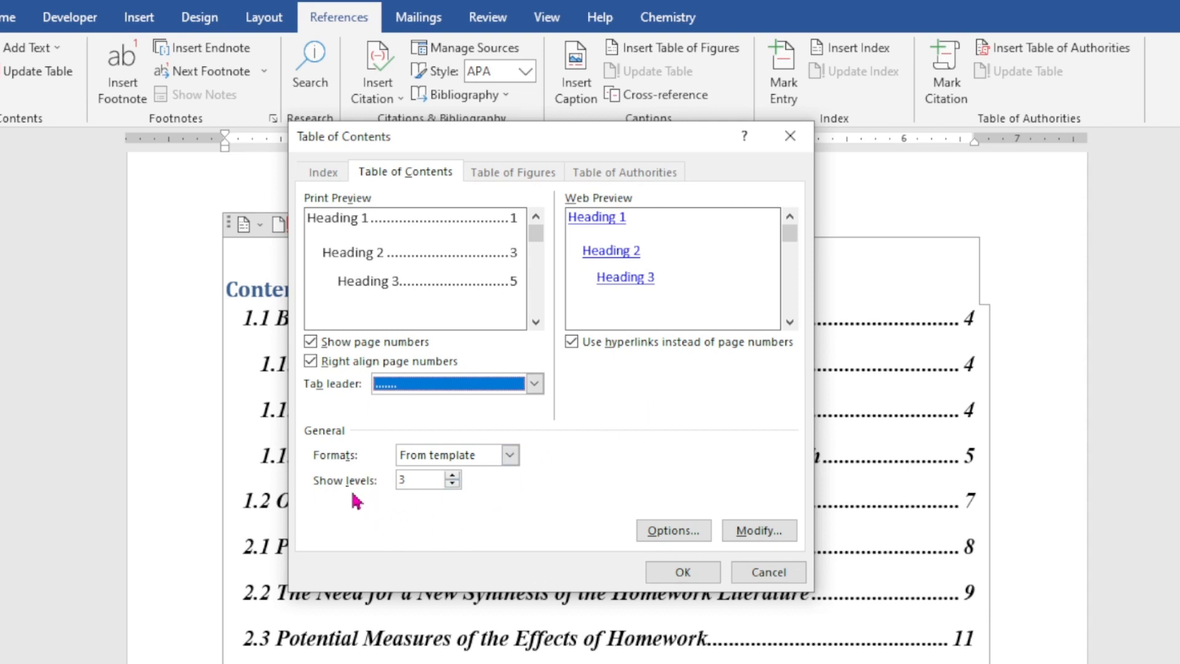
# Set the custom table of contents to show 2 levels and replace the existing table with it.
pyautogui.click(456, 488)
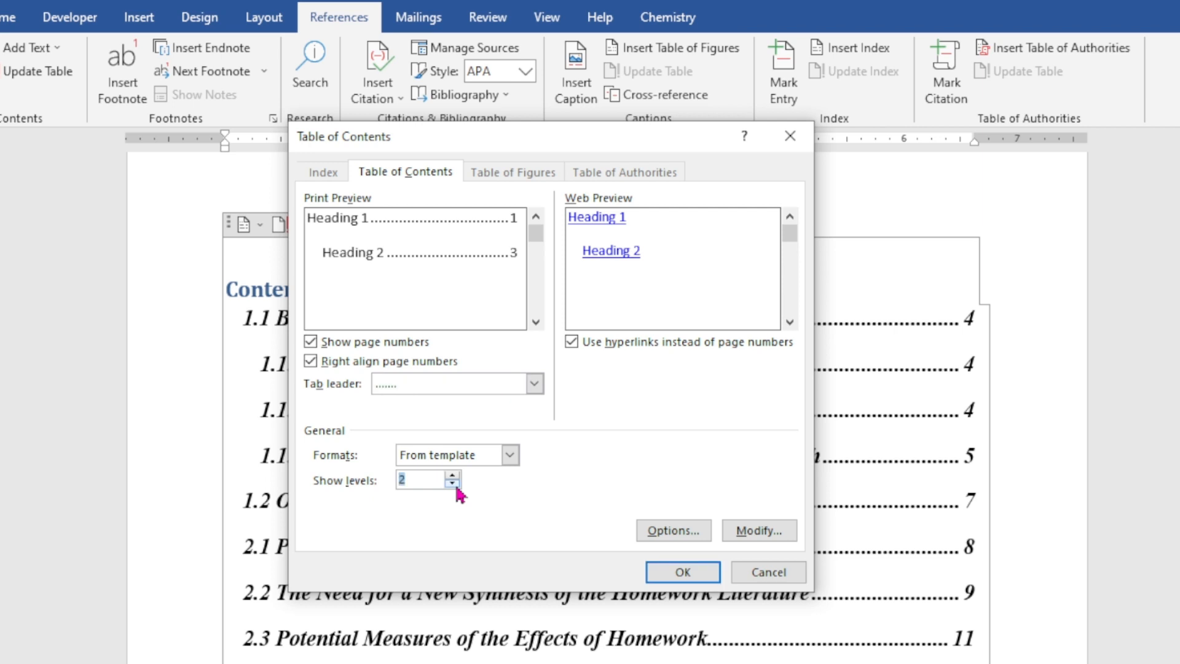
pyautogui.click(456, 488)
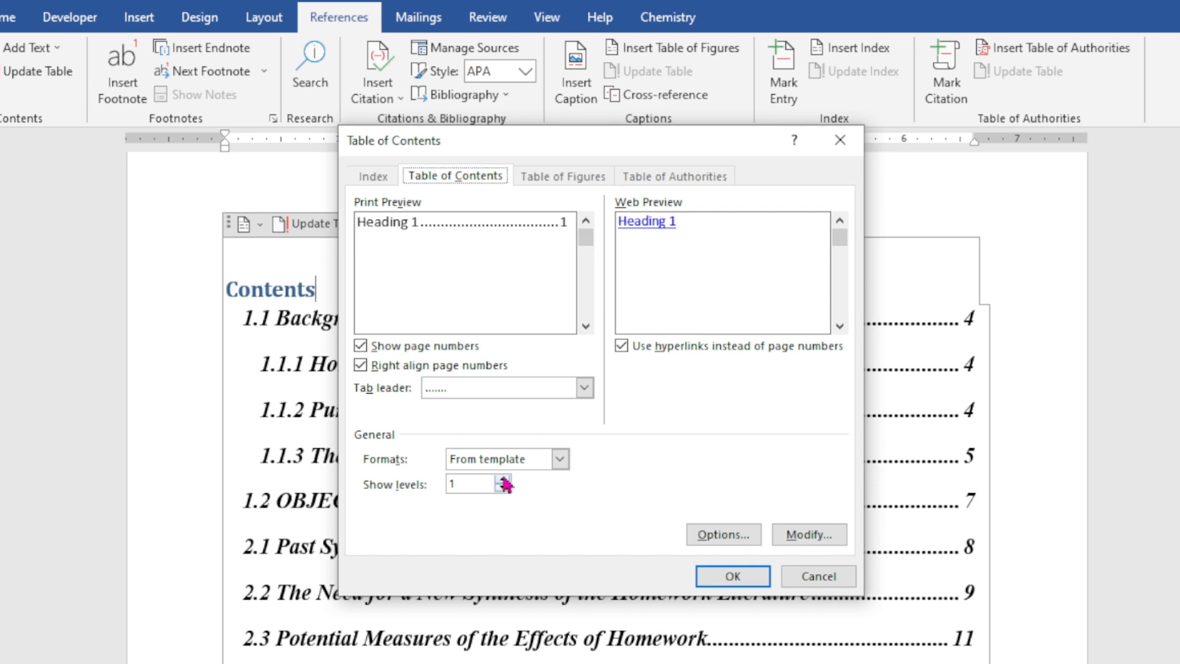
pyautogui.click(504, 481)
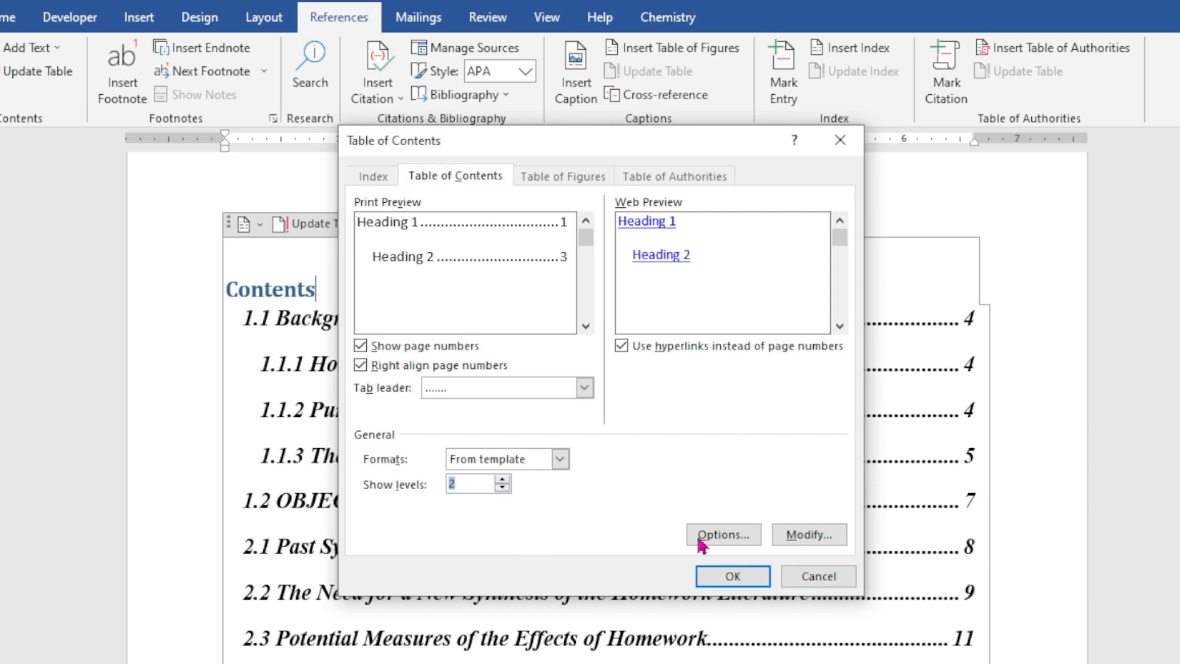
pyautogui.click(734, 577)
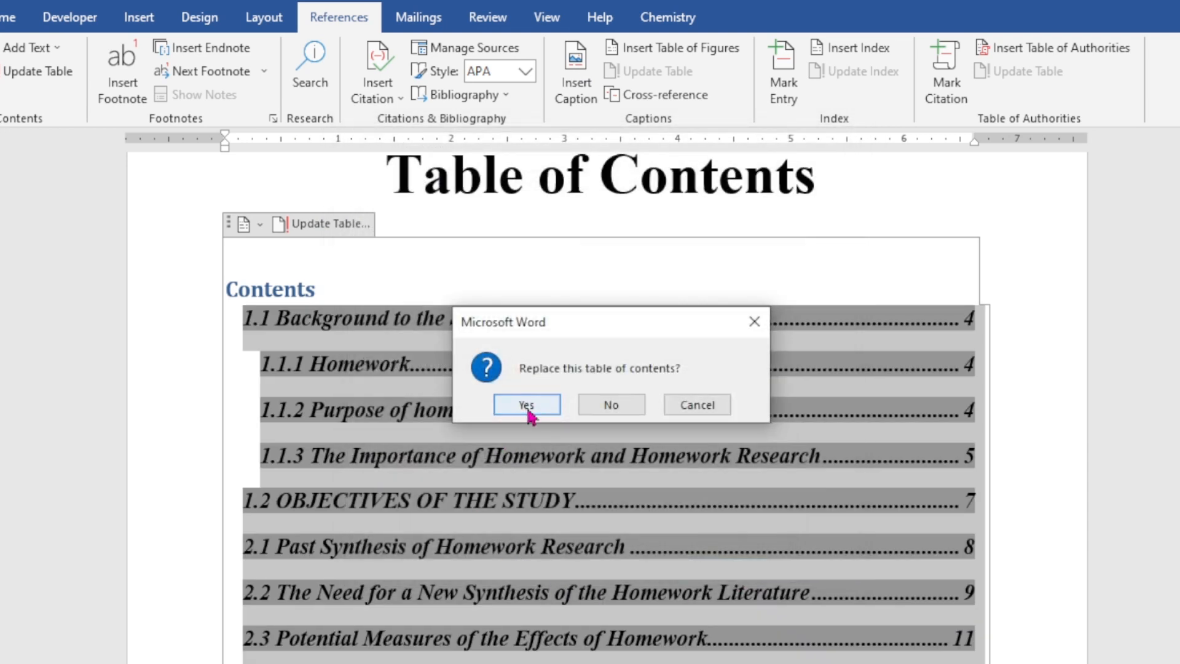
pyautogui.click(527, 405)
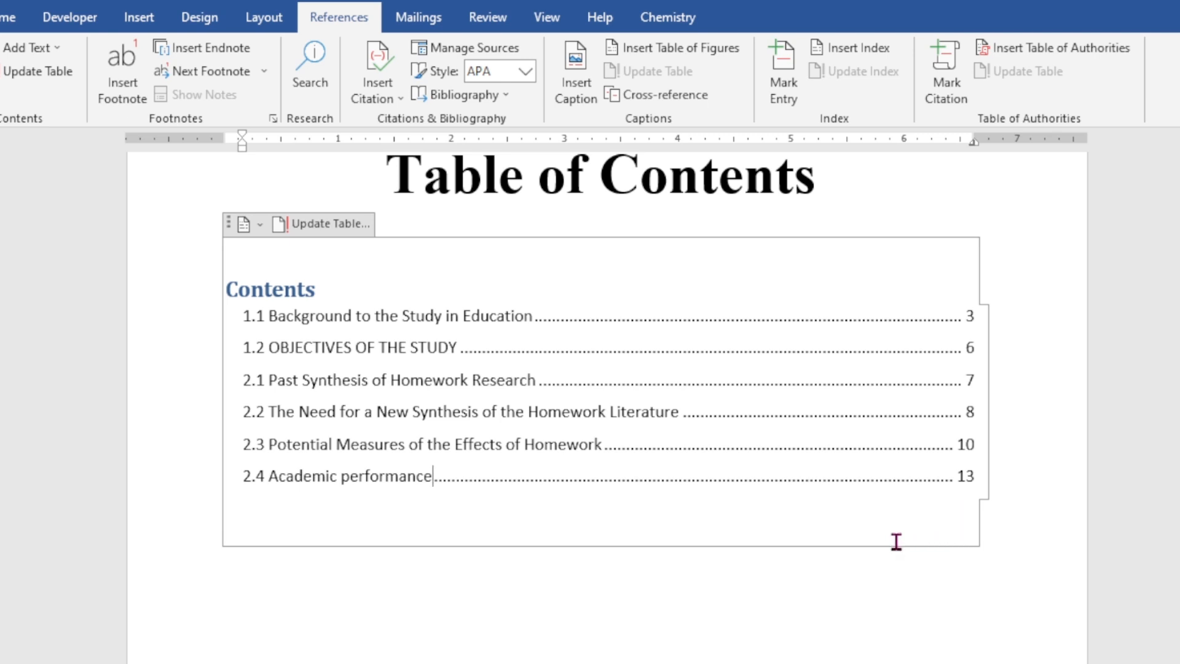
# Check the entries in the replaced table of contents.
pyautogui.scroll(3, 548, 520)
pyautogui.scroll(-2, 572, 529)
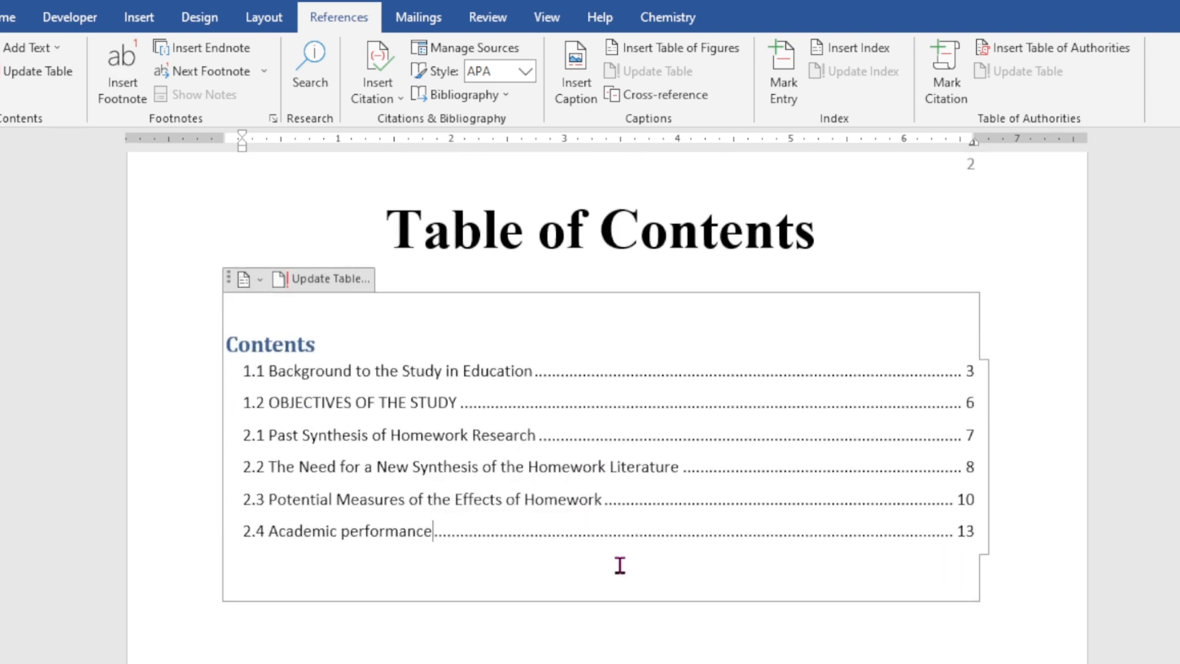